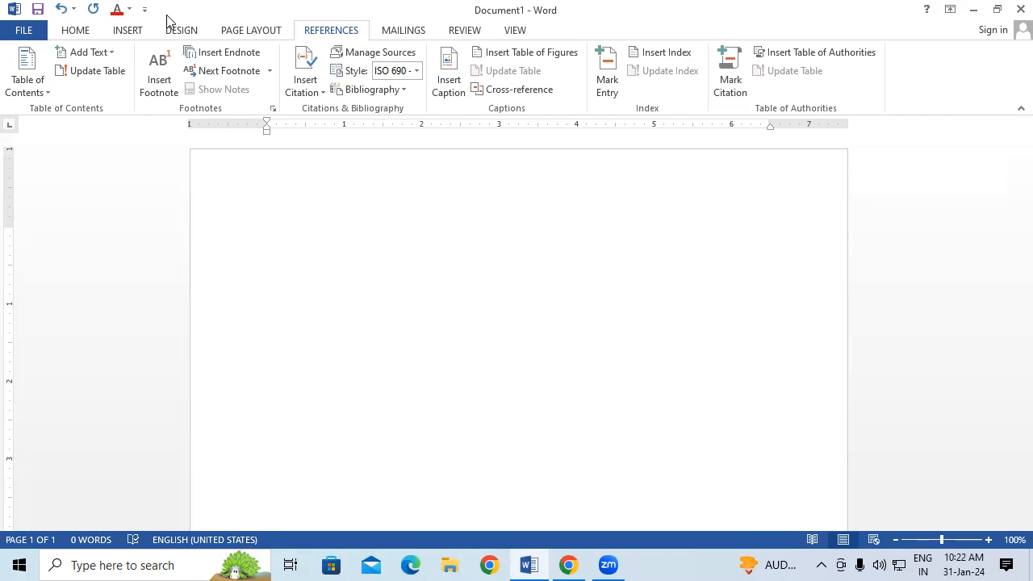
click(127, 30)
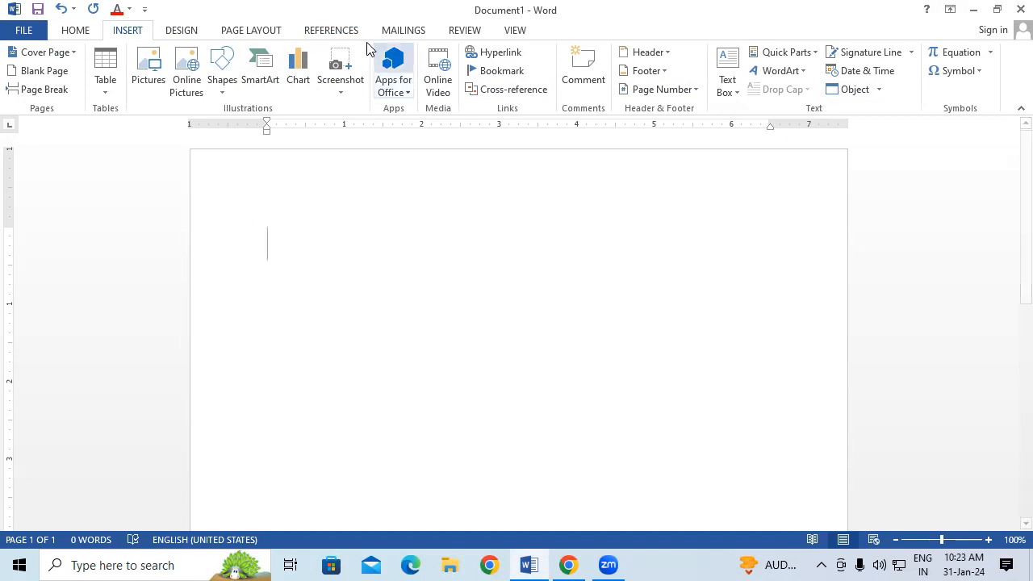
click(323, 31)
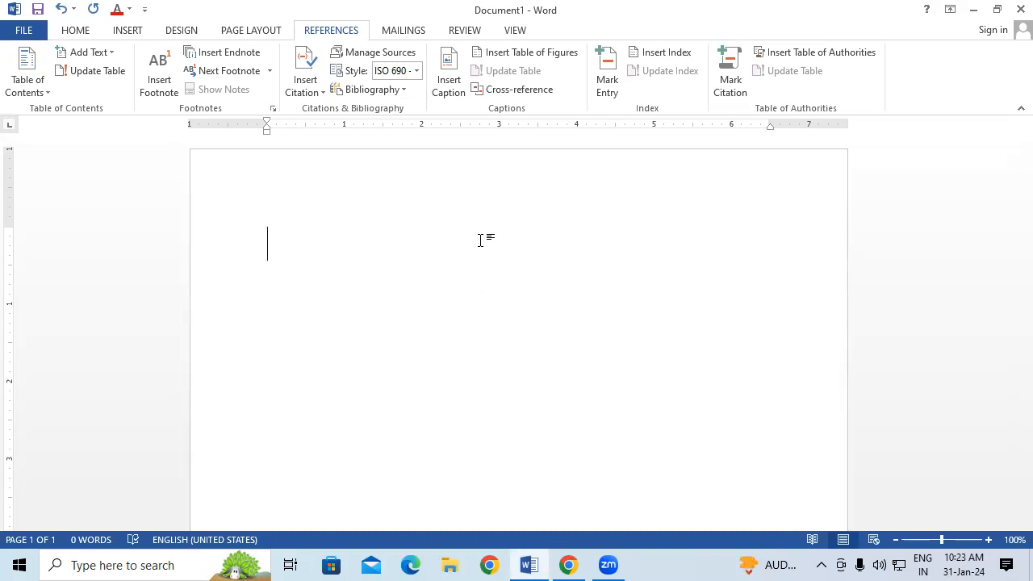
Step: Generate sample paragraphs in the blank document with the =RAND() formula
text(=RA)
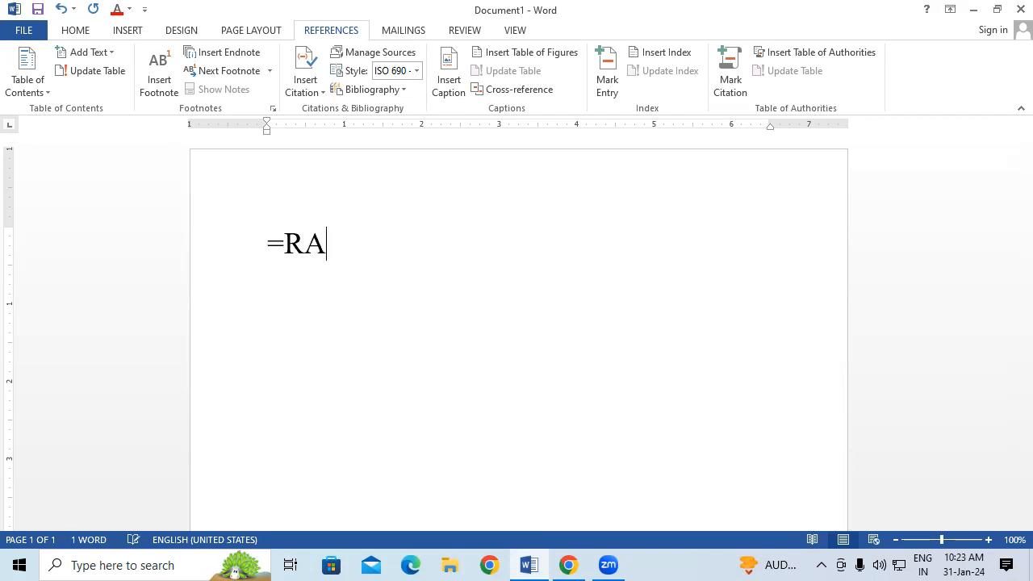
text(ND())
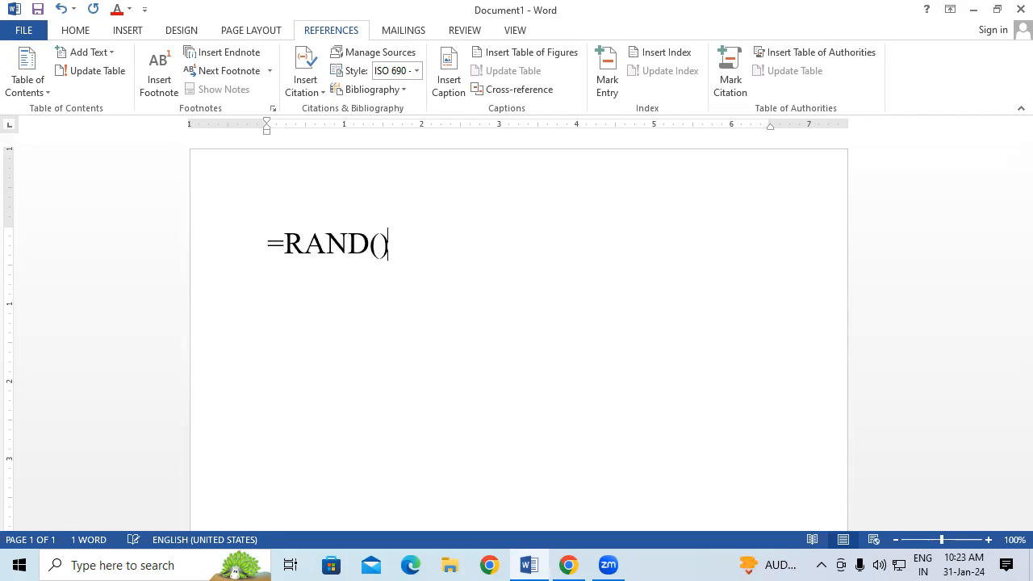
key(Return)
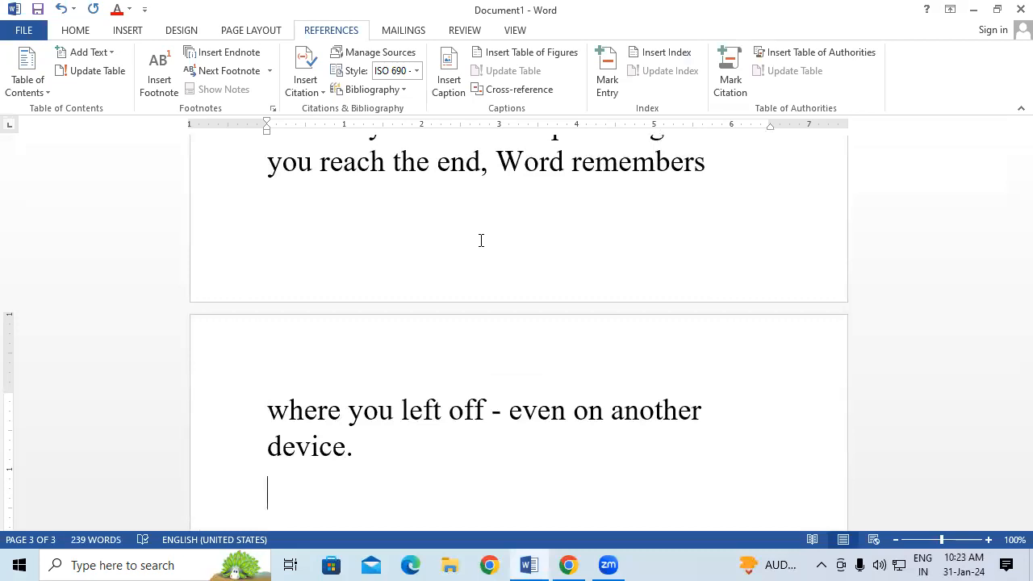
Step: Slightly shrink the whole sample text and paste copies of it repeatedly until the document runs to 49 pages
key(ctrl+a)
scroll(481, 240, down, 5)
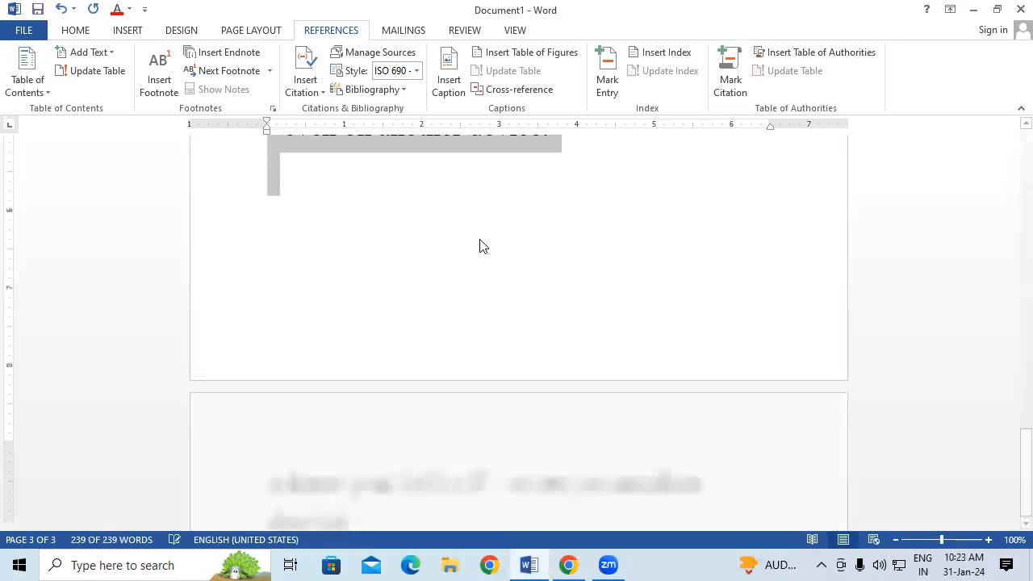
scroll(480, 239, up, 5)
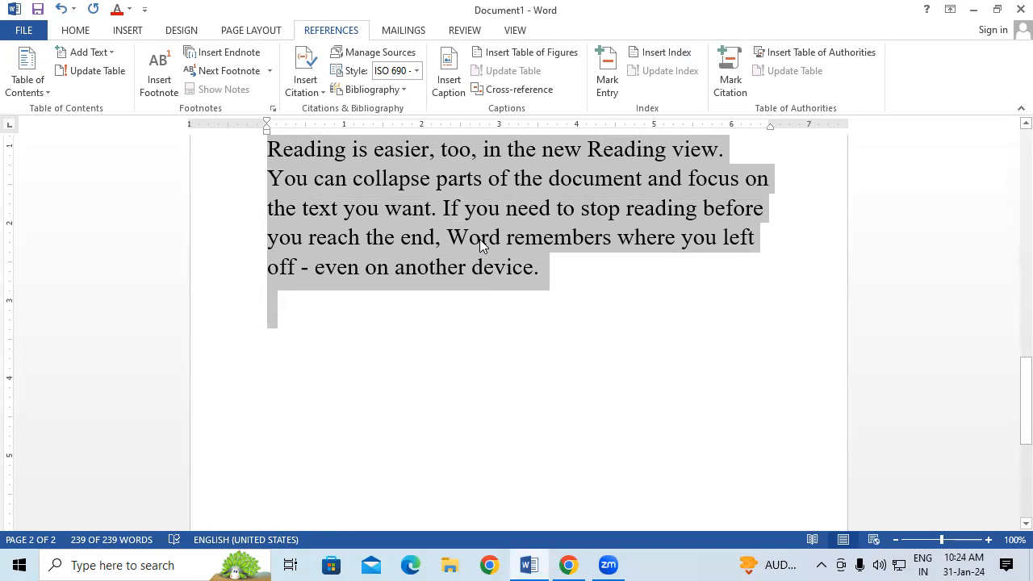
key(ctrl+v)
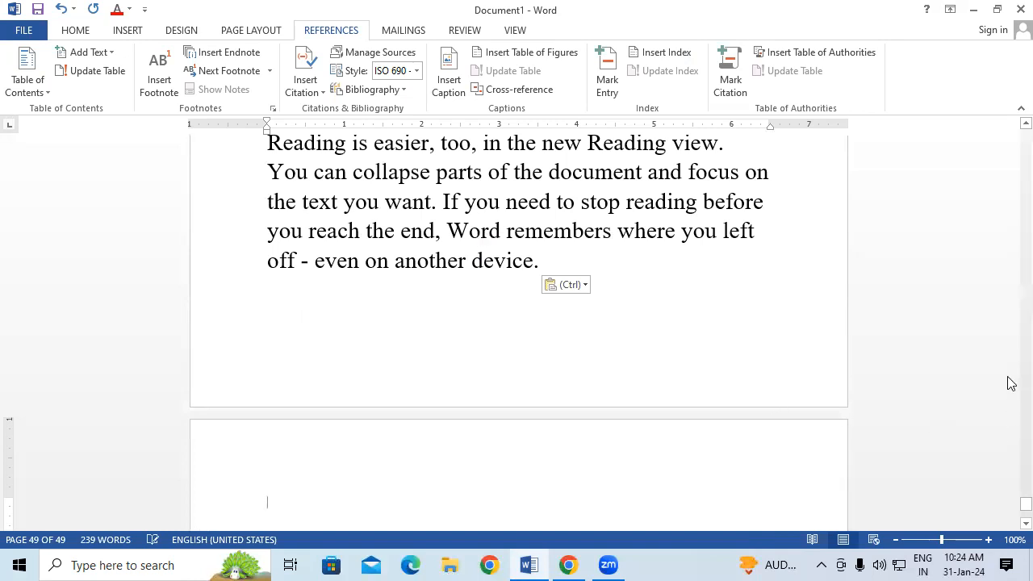
Step: Add the line "LESSON 1" above the first paragraph at the start of the document
drag(1025, 503, 1008, 131)
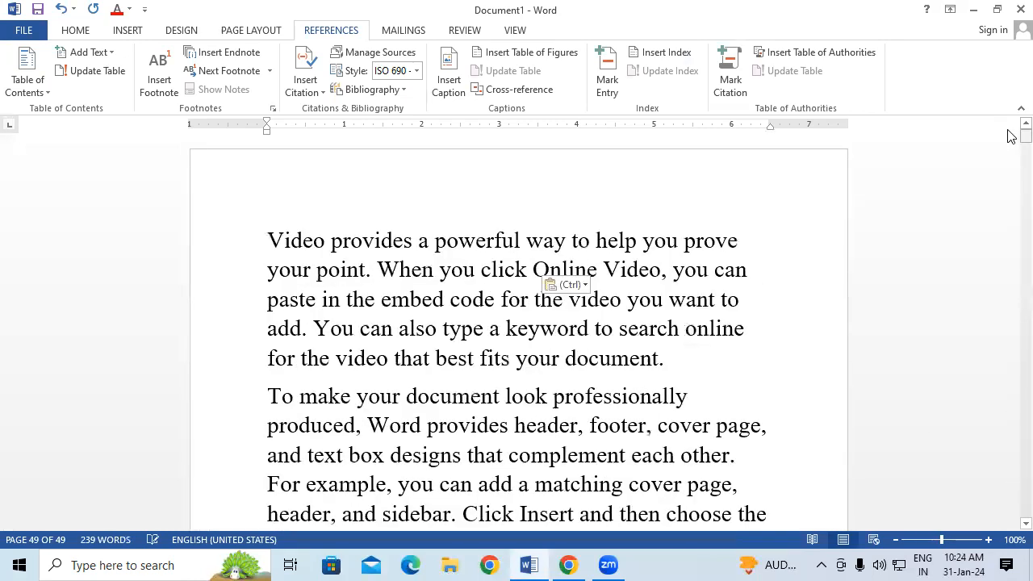
click(450, 270)
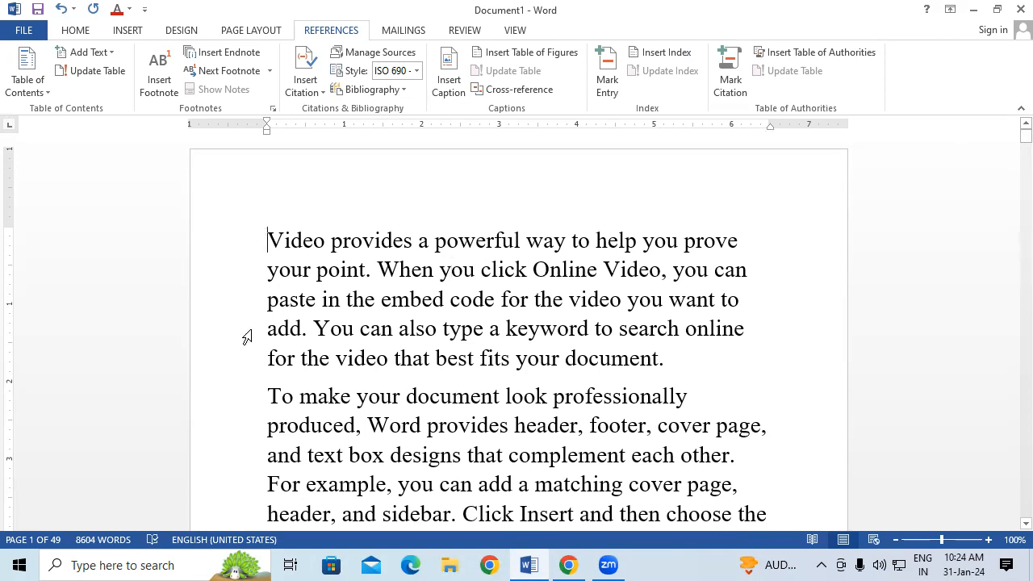
key(Return)
click(294, 235)
text(LESSON)
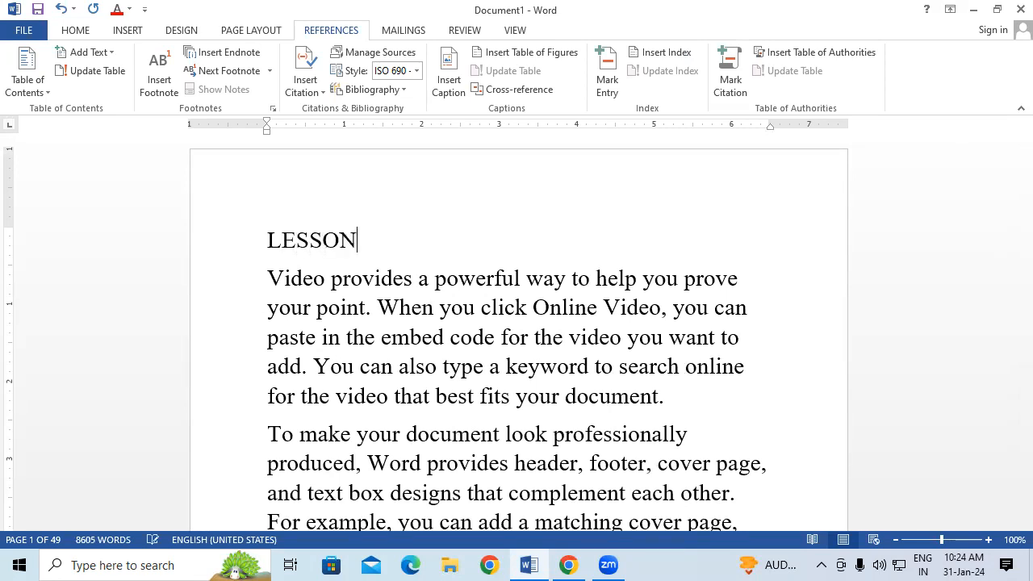
text( 1)
Step: Add an indented line "INTRODUCTION OF COMPUTER" directly below the LESSON 1 line
key(Return)
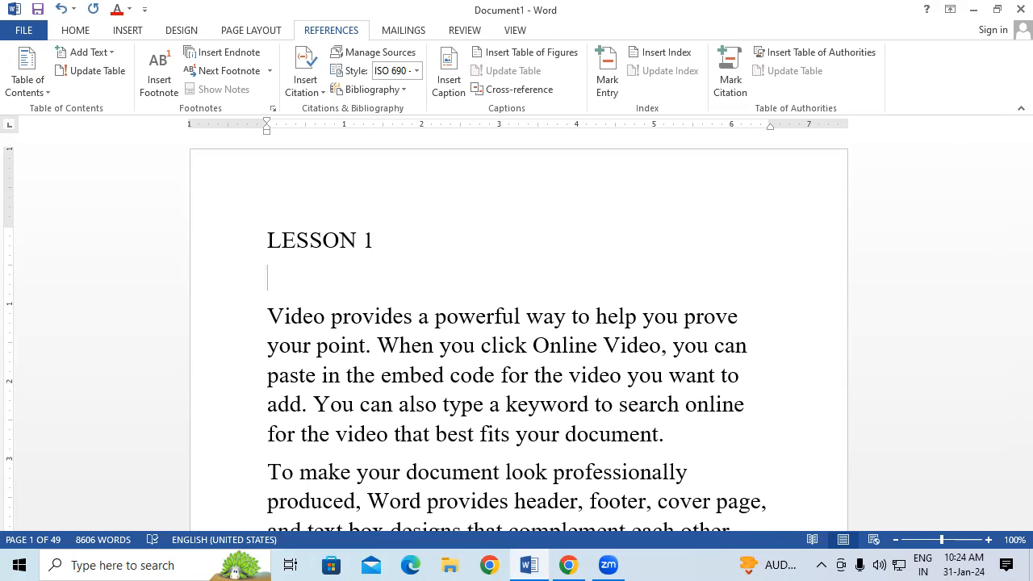
text(INTROD)
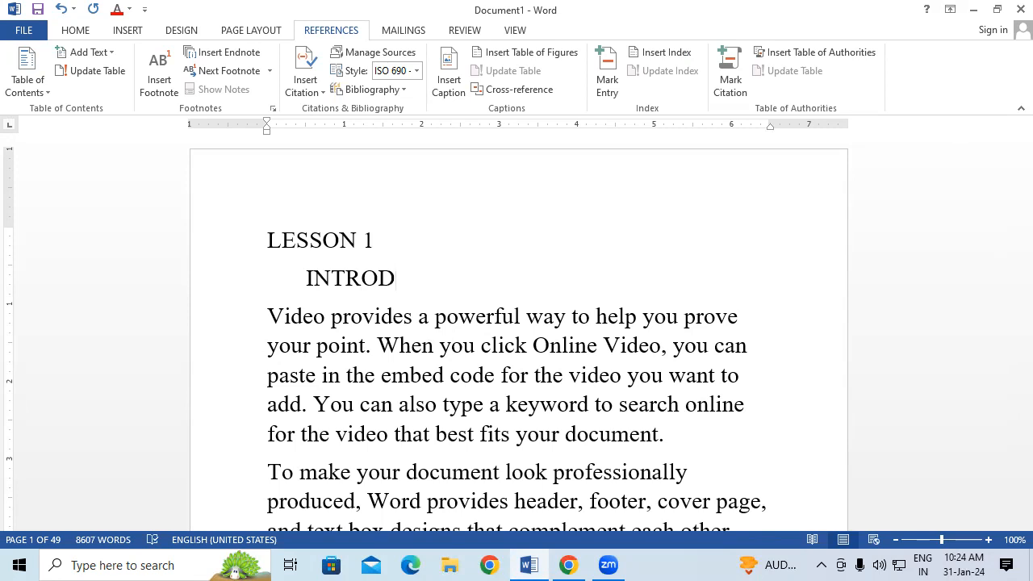
text(UCTION OF CO)
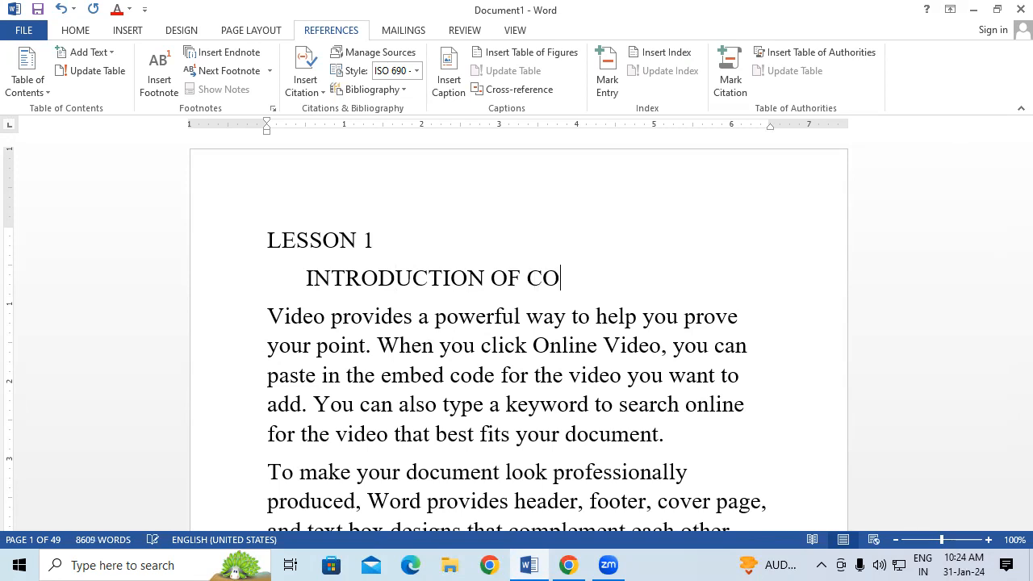
text(MPUTER)
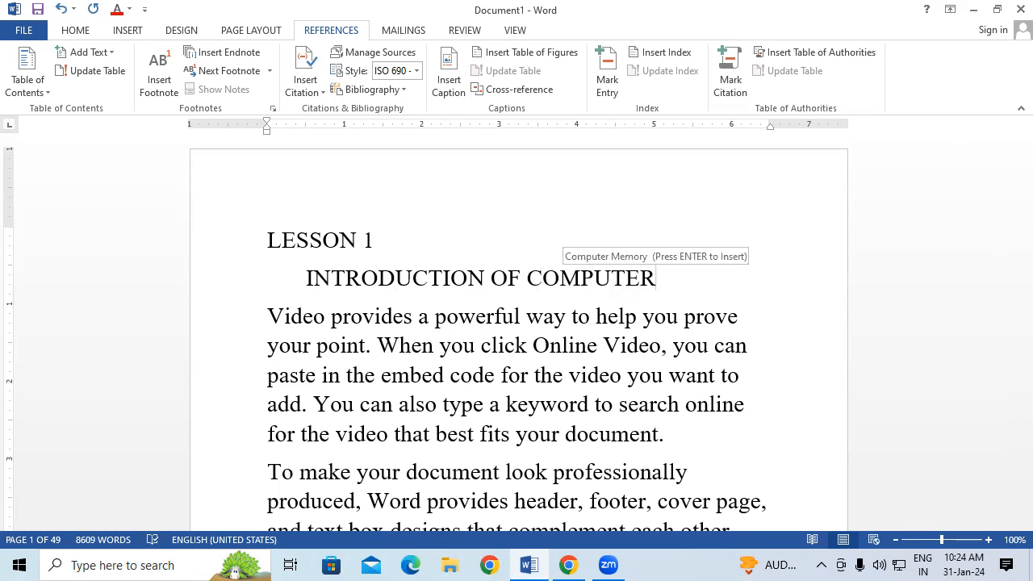
Step: Copy the whole INTRODUCTION OF COMPUTER line on page 1
scroll(460, 306, down, 1)
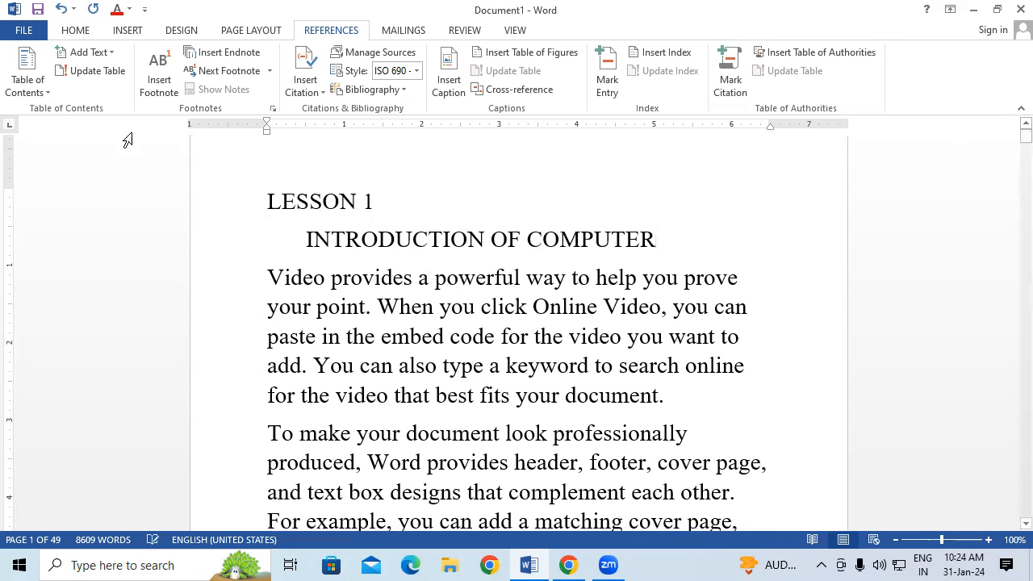
click(238, 255)
key(ctrl+c)
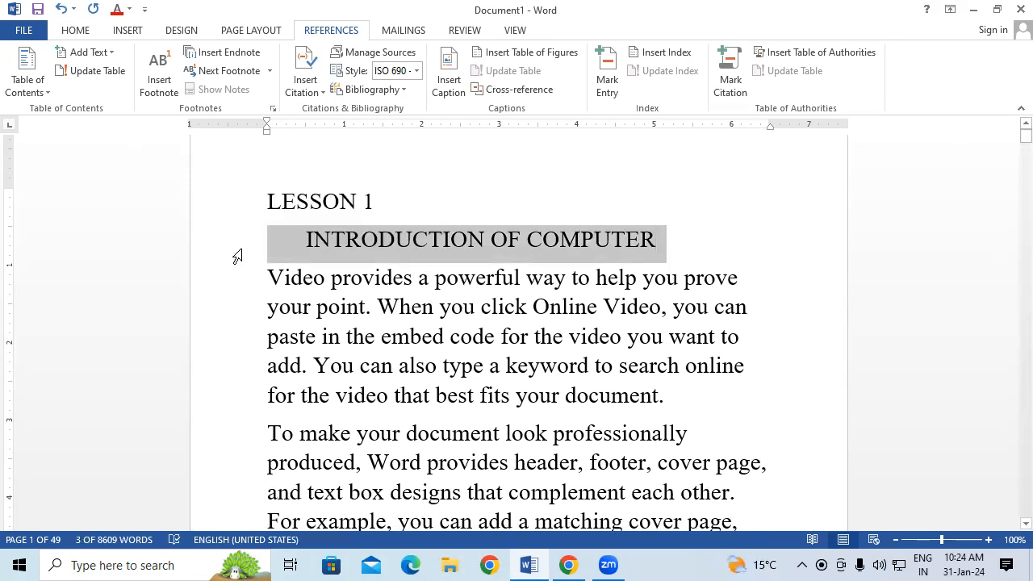
Step: Paste the copied heading on a new indented line at the top of page 2, without an extra blank line below it
scroll(541, 357, down, 8)
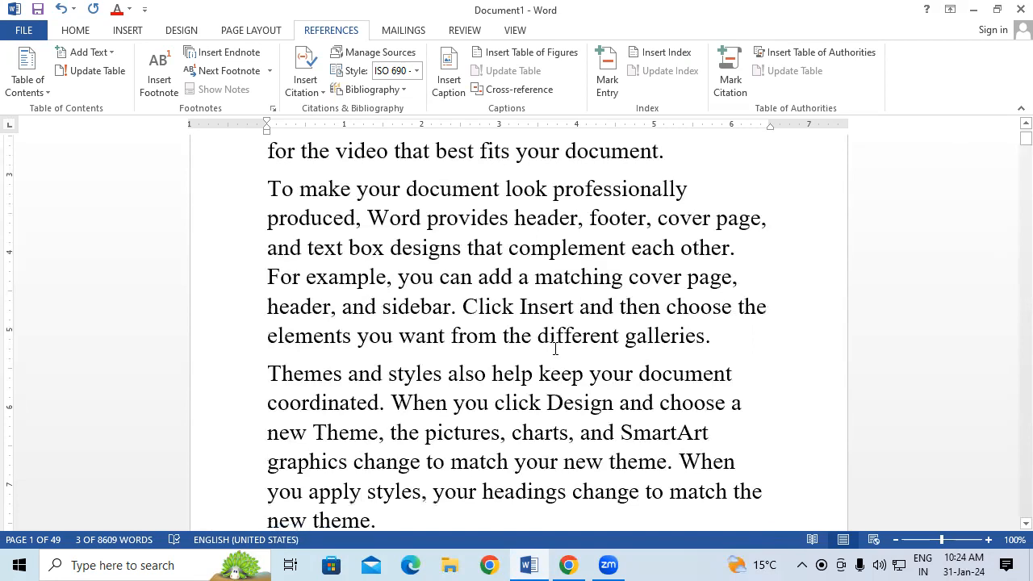
scroll(555, 349, down, 8)
scroll(555, 347, up, 9)
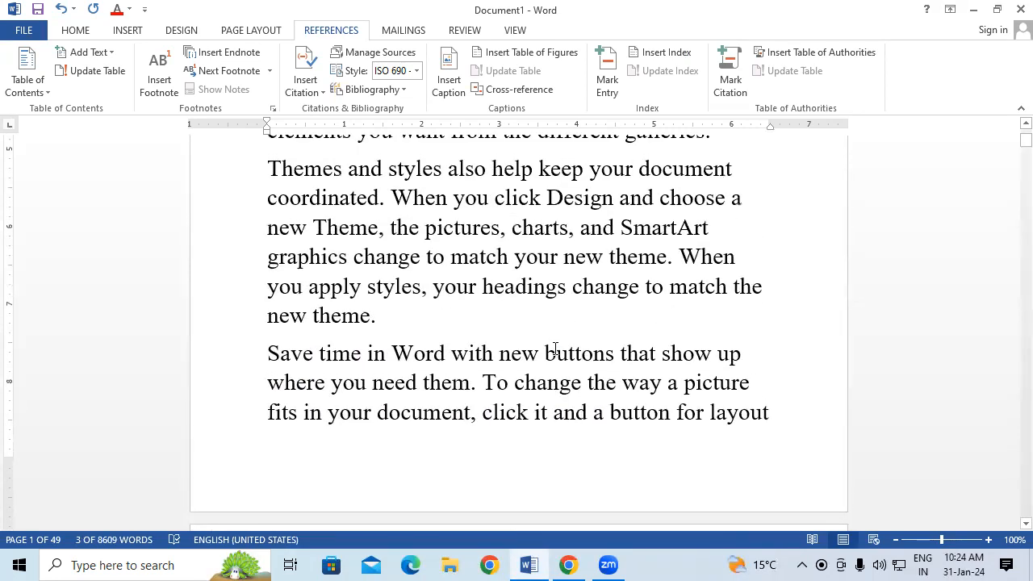
scroll(555, 349, down, 4)
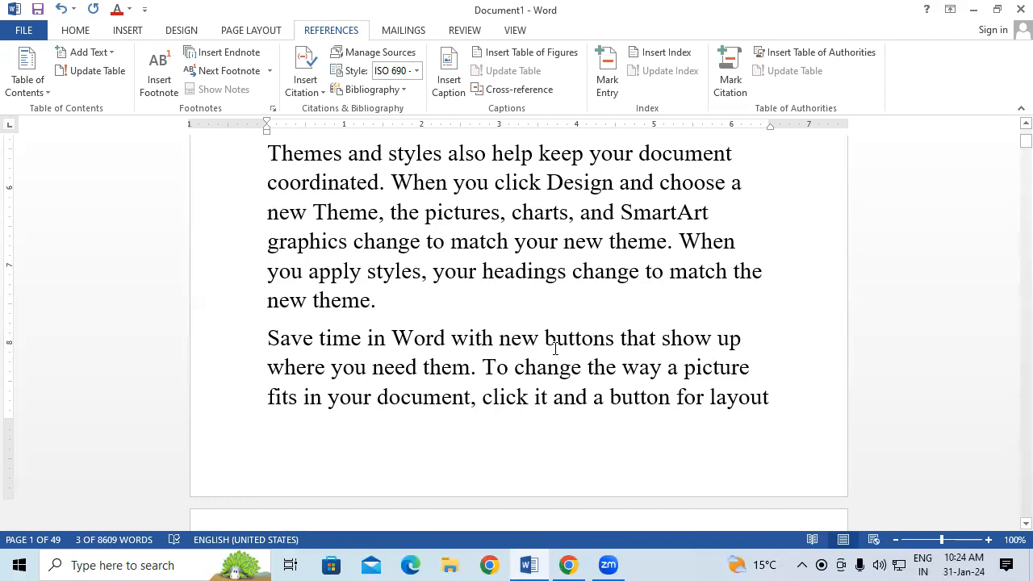
scroll(555, 348, down, 4)
click(258, 430)
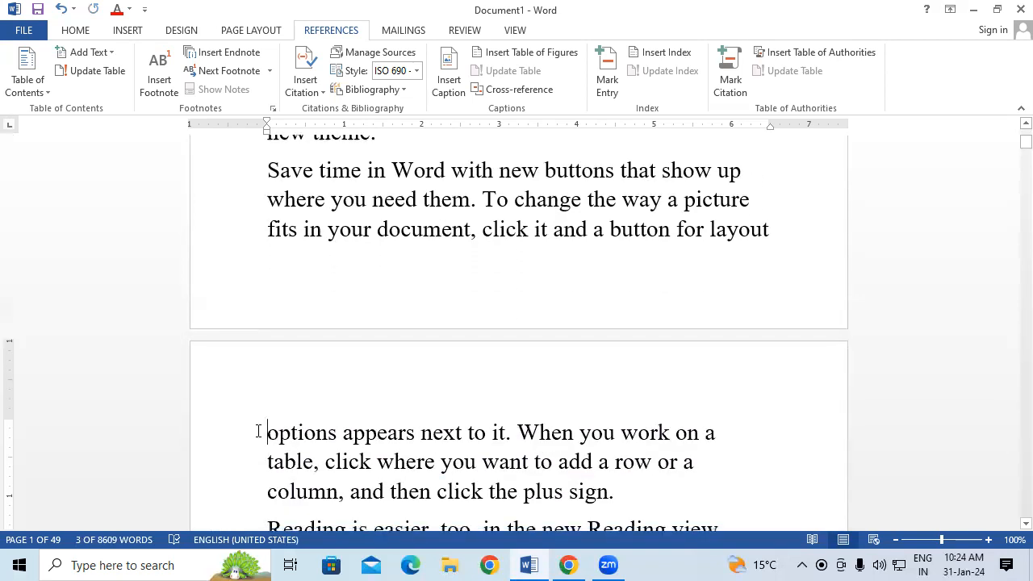
key(Return)
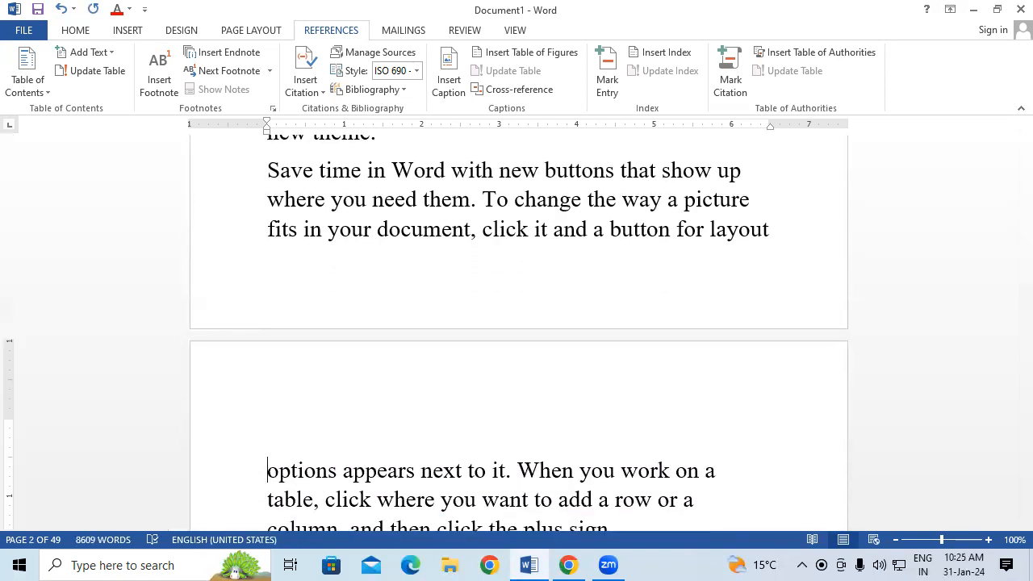
click(293, 436)
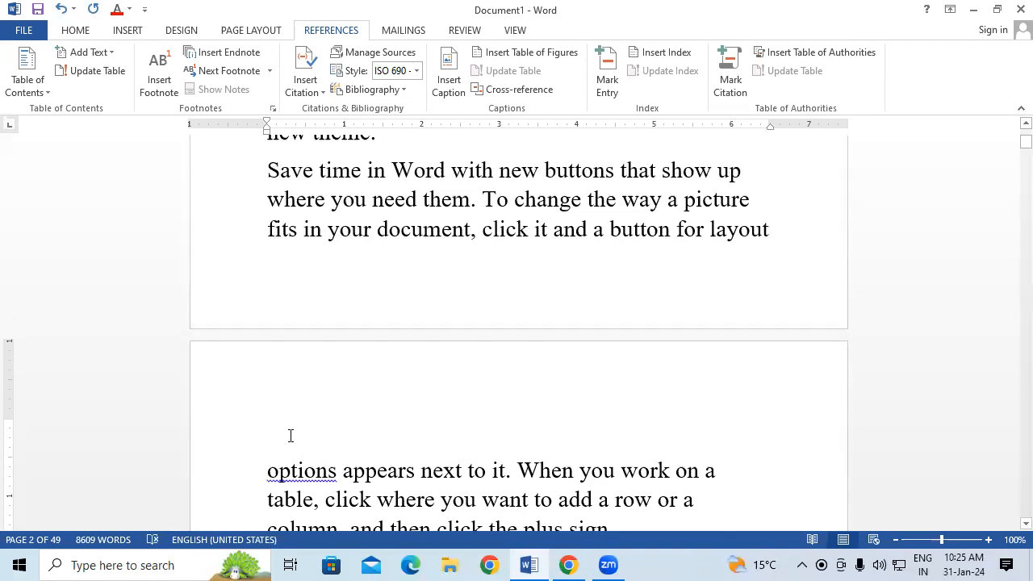
key(Tab)
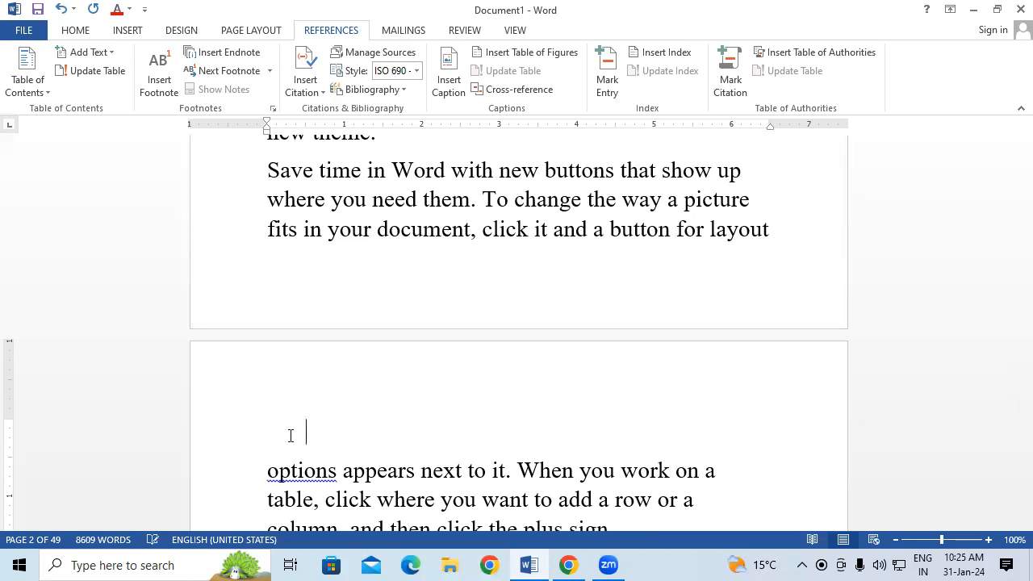
key(ctrl+v)
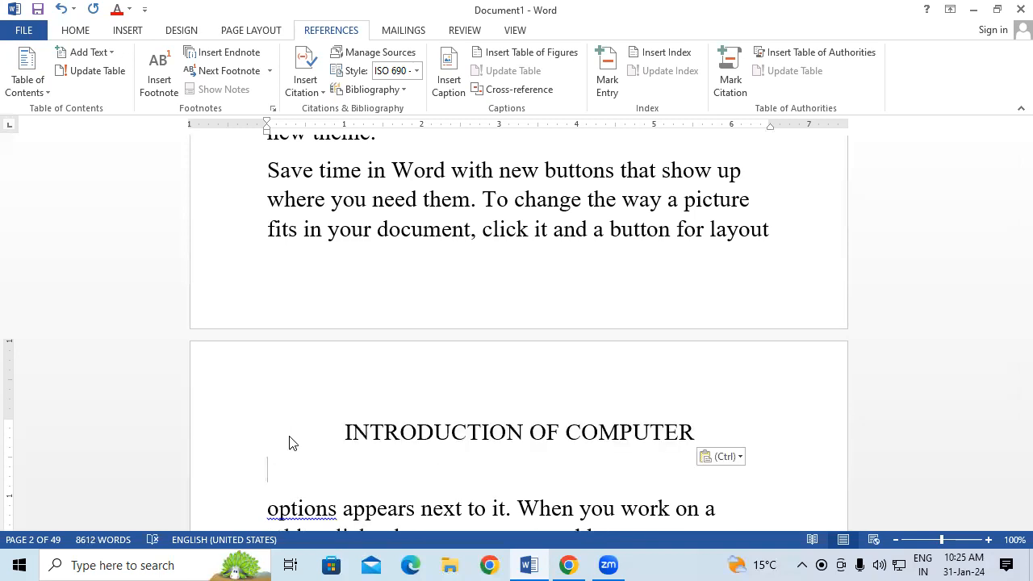
key(BackSpace)
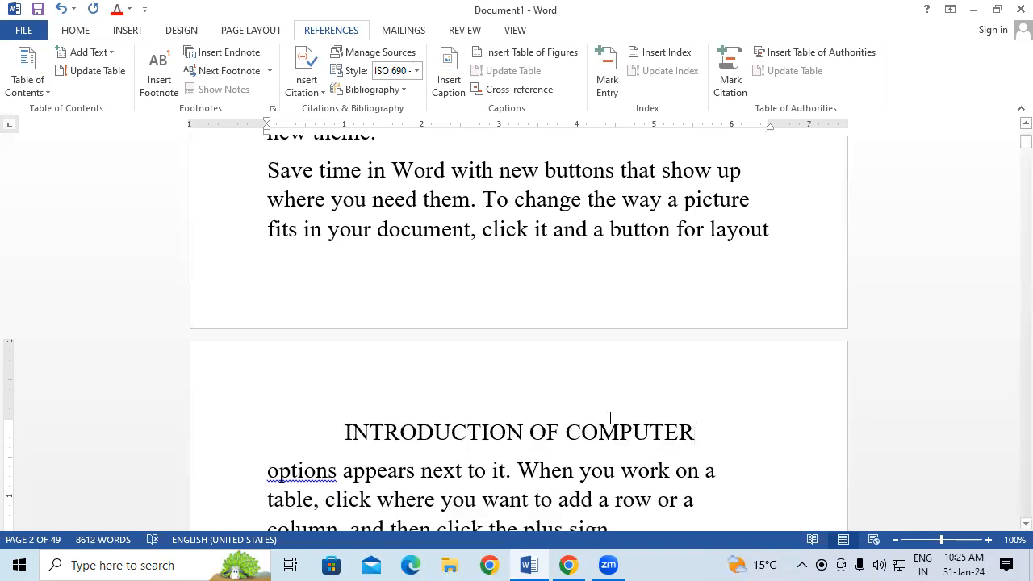
Step: Replace COMPUTER with CPU in the page 2 heading so that it reads "INTRODUCTION OF CPU"
key(BackSpace)
key(BackSpace)
key(BackSpace)
key(BackSpace)
key(BackSpace)
key(BackSpace)
key(BackSpace)
key(BackSpace)
key(BackSpace)
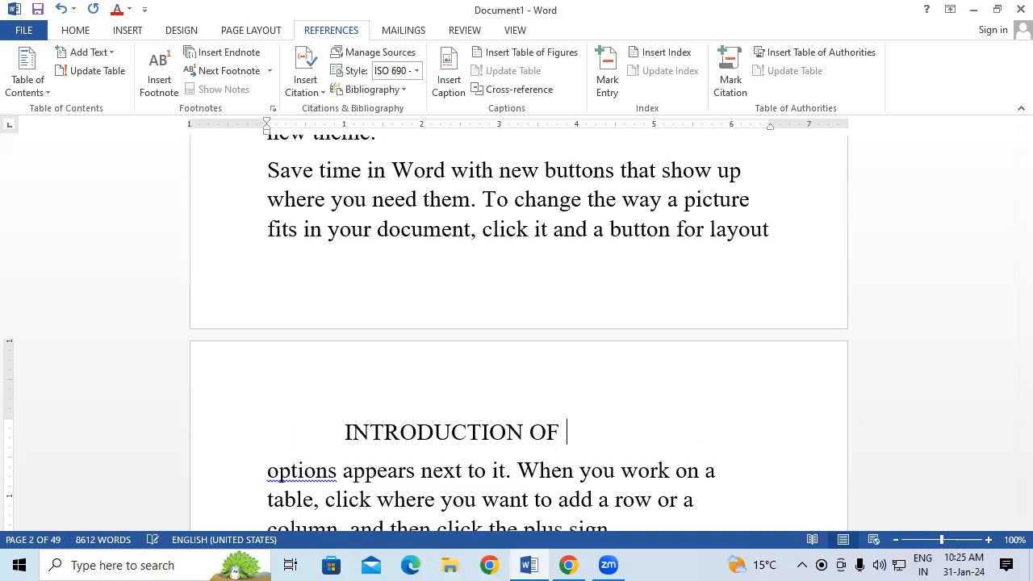
text(CPU)
Step: Insert the copied heading on a new indented line at the top of page 3, above the "Themes and styles" paragraph
scroll(611, 417, down, 5)
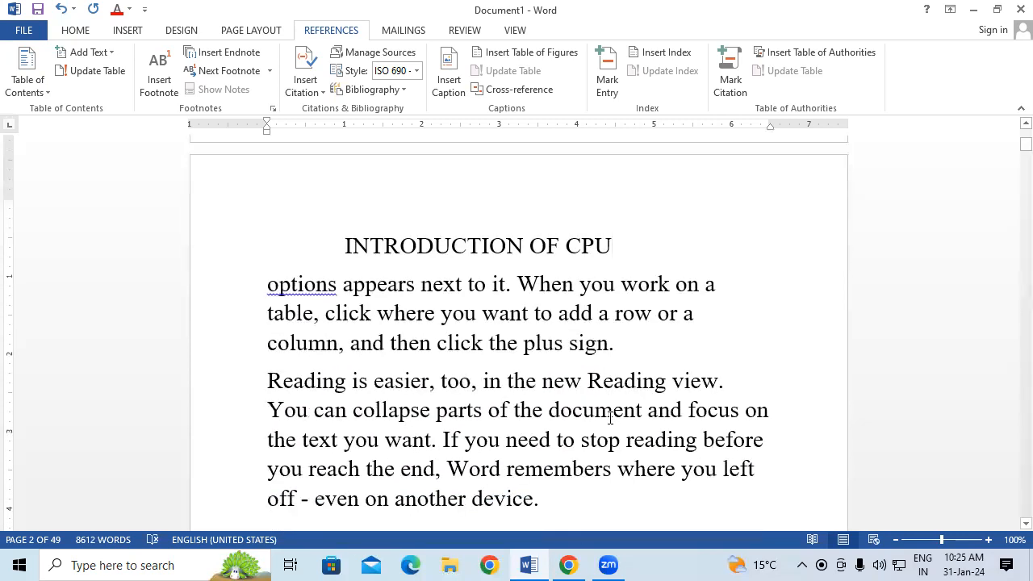
scroll(610, 417, down, 5)
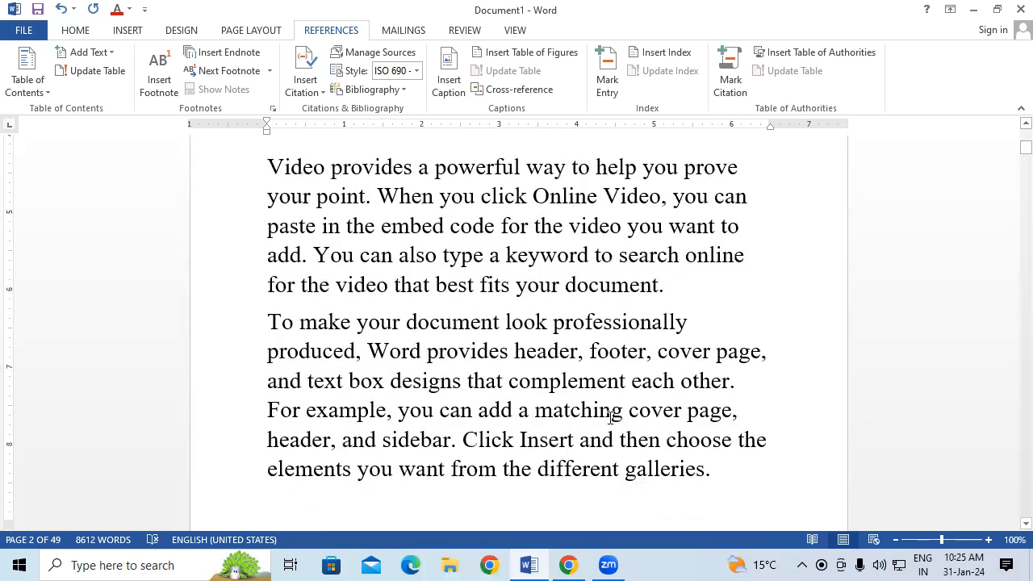
scroll(610, 417, down, 1)
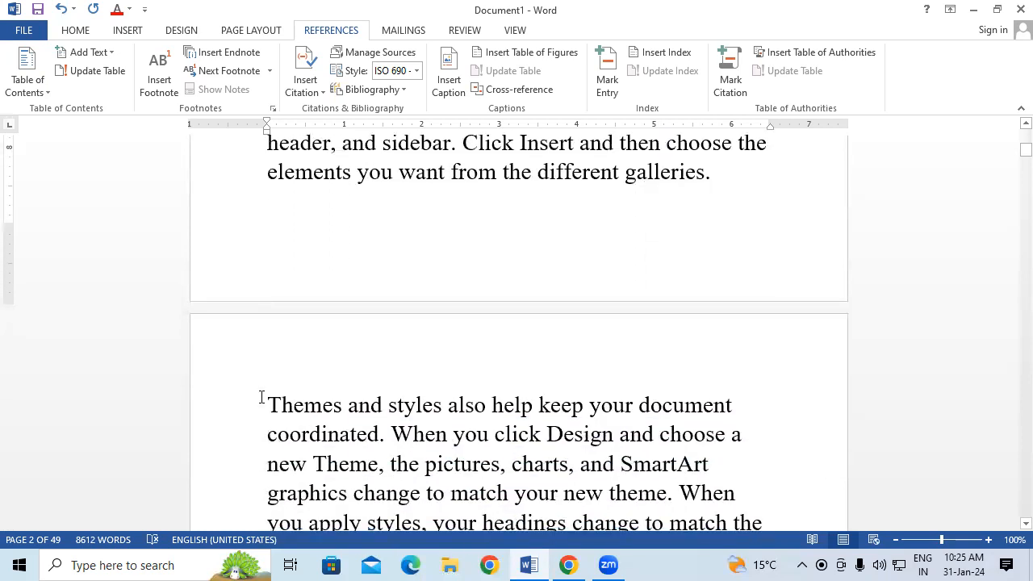
click(260, 397)
key(Return)
click(284, 407)
key(Tab)
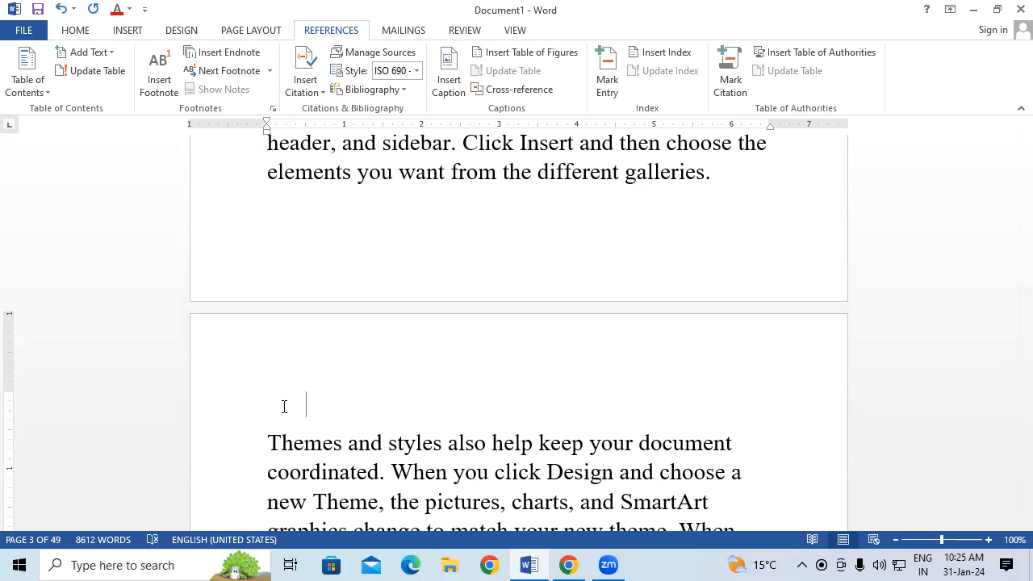
key(ctrl+v)
key(BackSpace)
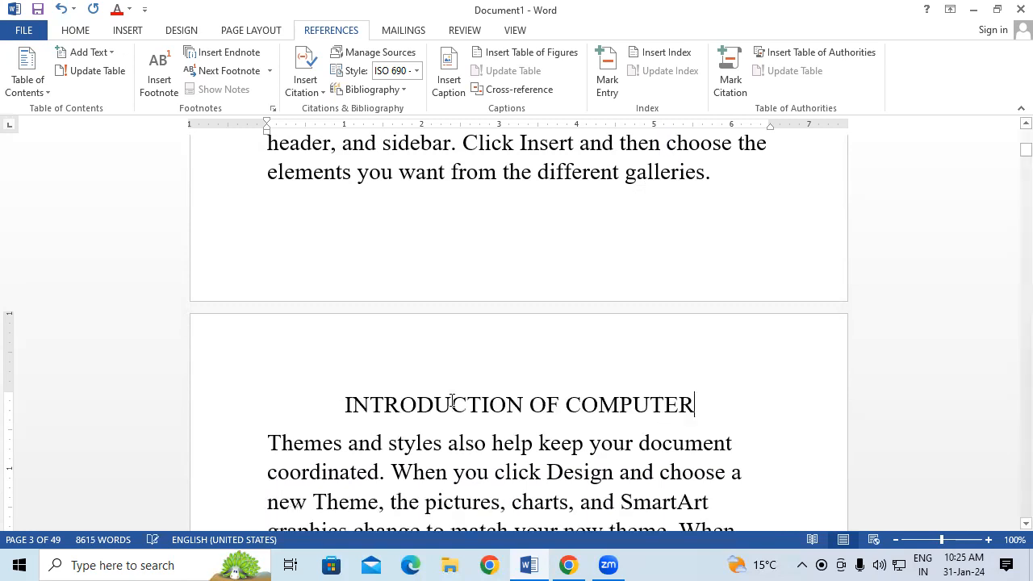
Step: Change the page 3 heading to "INTRODUCTION OF OPERATING SYSTEM" by replacing the word COMPUTER
key(BackSpace)
key(BackSpace)
key(BackSpace)
key(BackSpace)
key(BackSpace)
key(BackSpace)
key(BackSpace)
key(BackSpace)
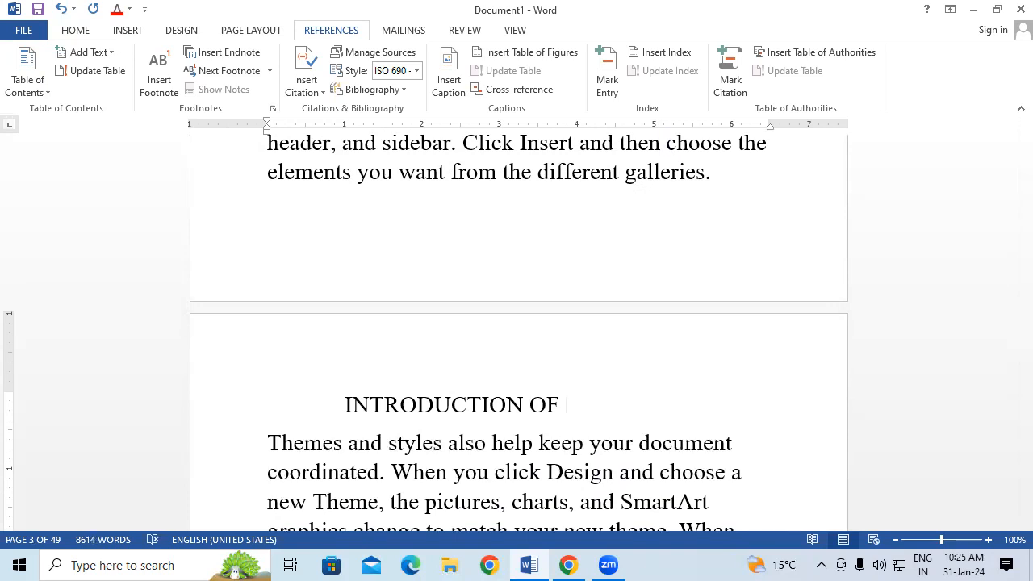
text(OPERA)
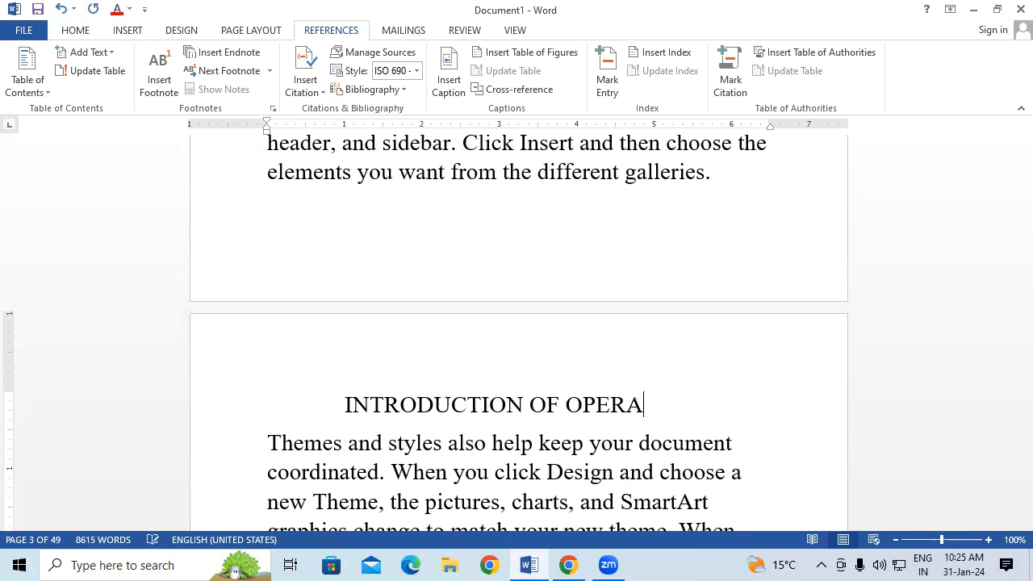
text(TING SYSTEM)
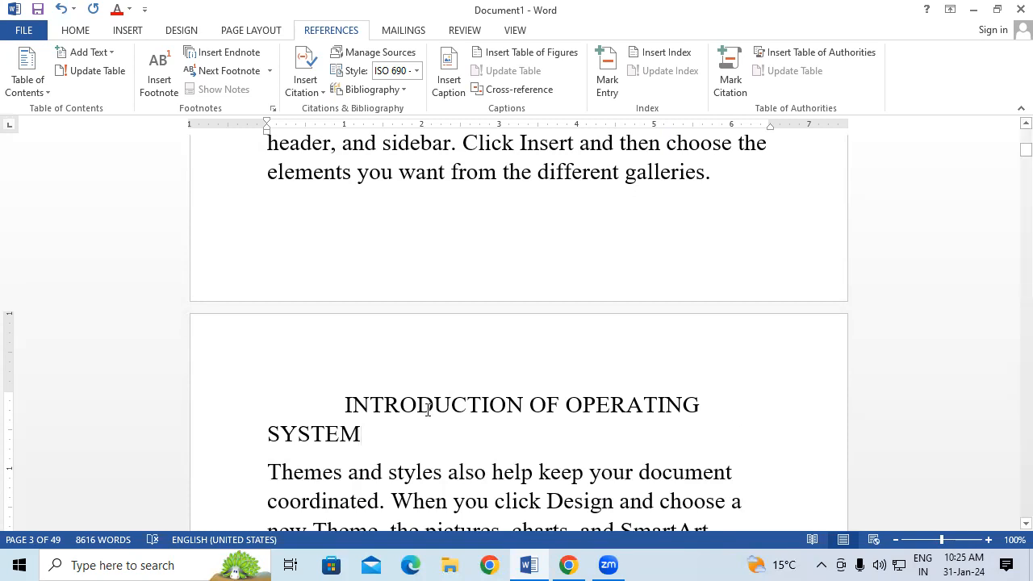
Step: Reduce the font size of the page 3 heading "INTRODUCTION OF OPERATING SYSTEM" so that it fits on one line
drag(339, 404, 455, 429)
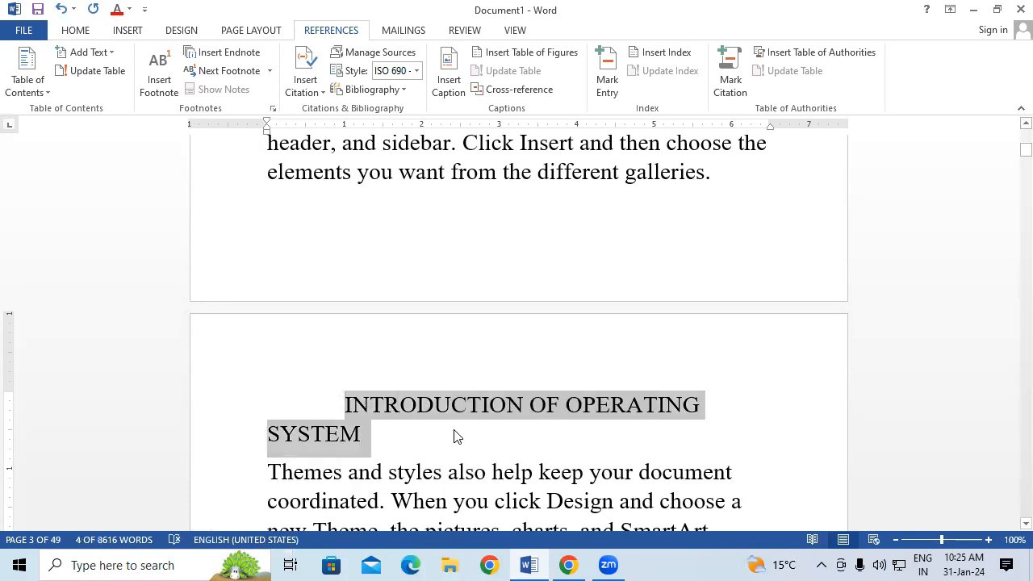
key(ctrl+shift+comma)
Step: Add a "LESSON 2" heading at the top of page 4 with an indented "ABOUT INPUT DEVICE" heading on the line below it
scroll(455, 430, down, 5)
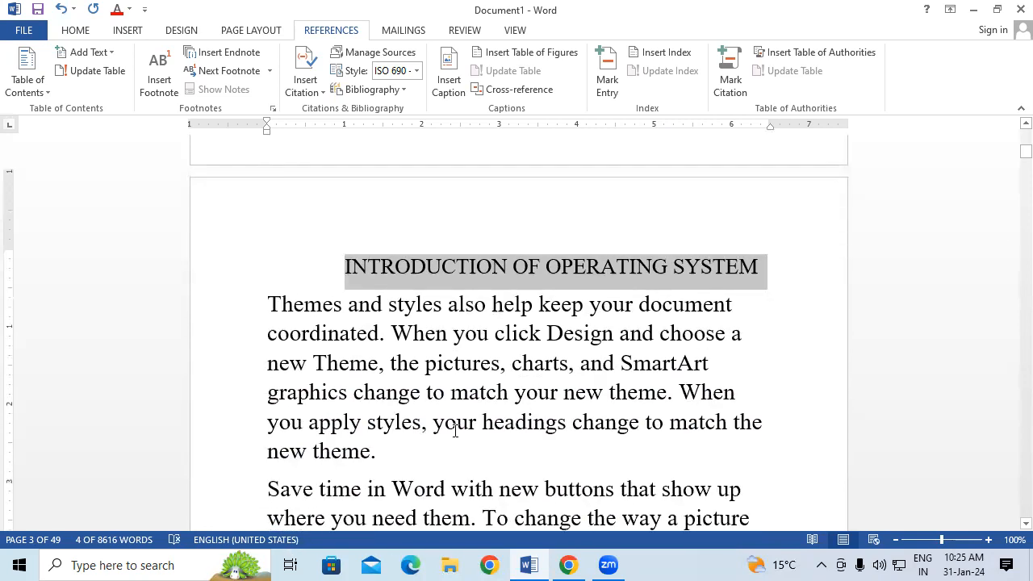
scroll(455, 430, down, 6)
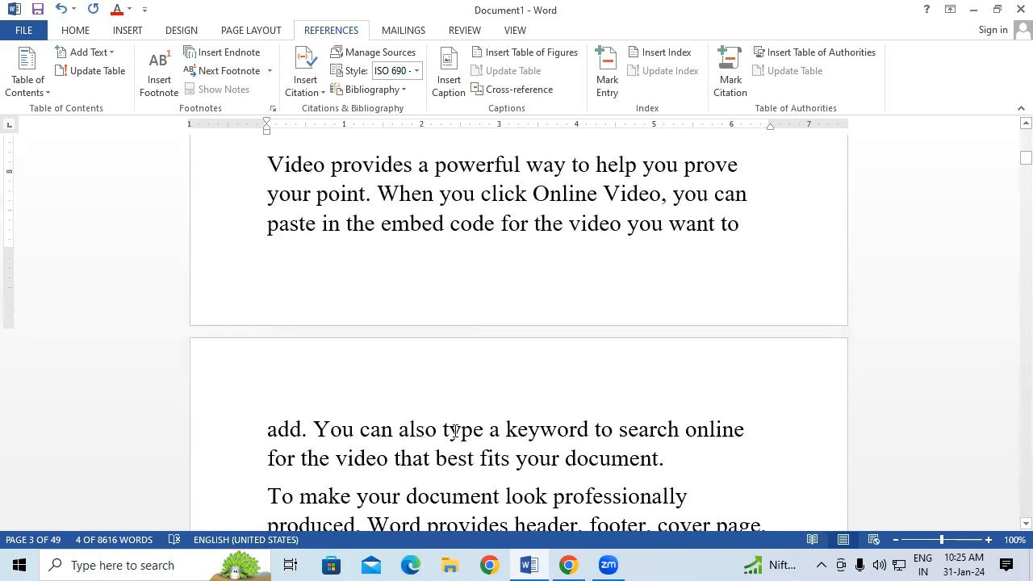
click(269, 430)
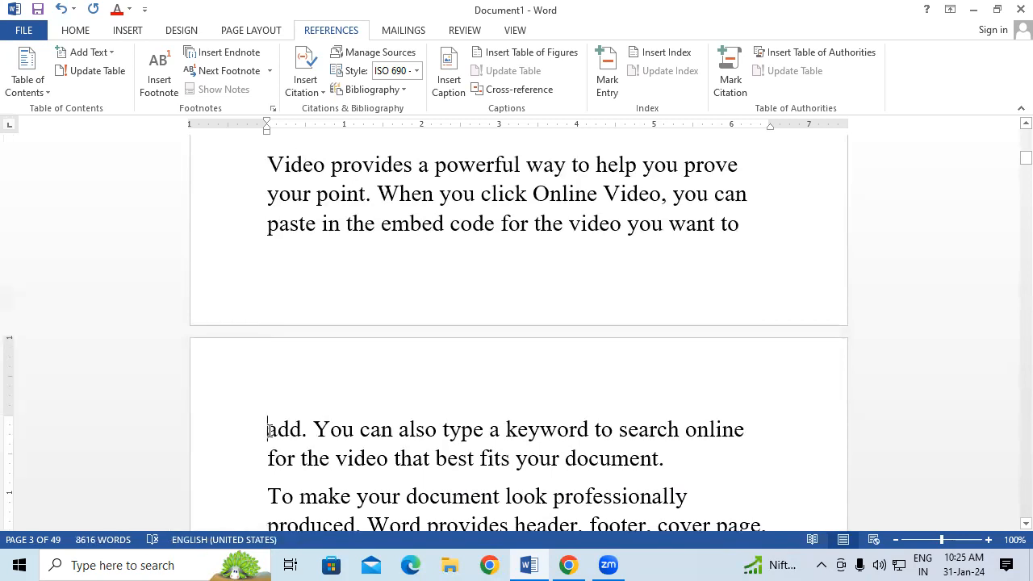
key(Return)
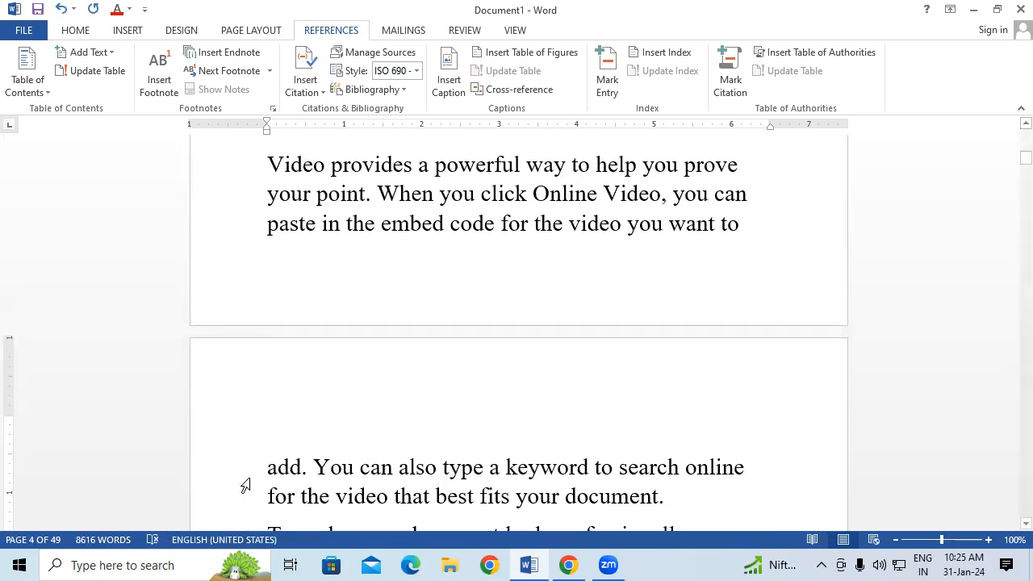
click(282, 427)
text(LESSON)
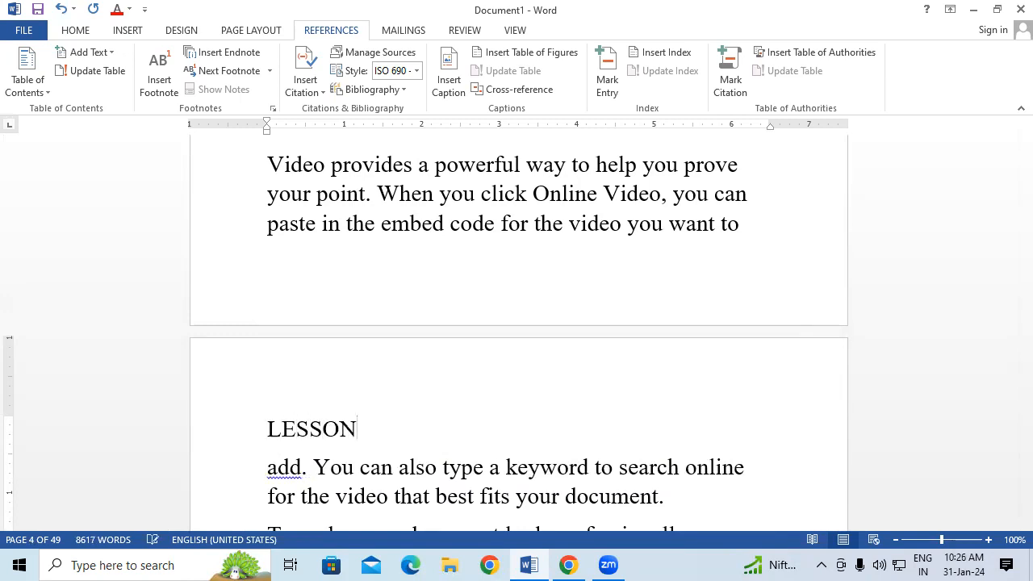
text( 2)
key(Return)
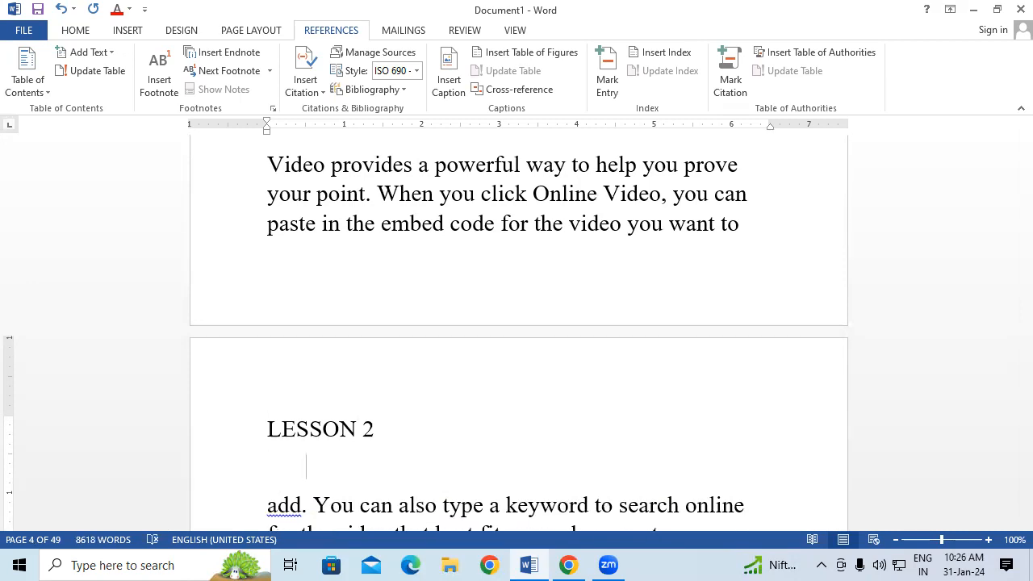
text(ABOUT INP)
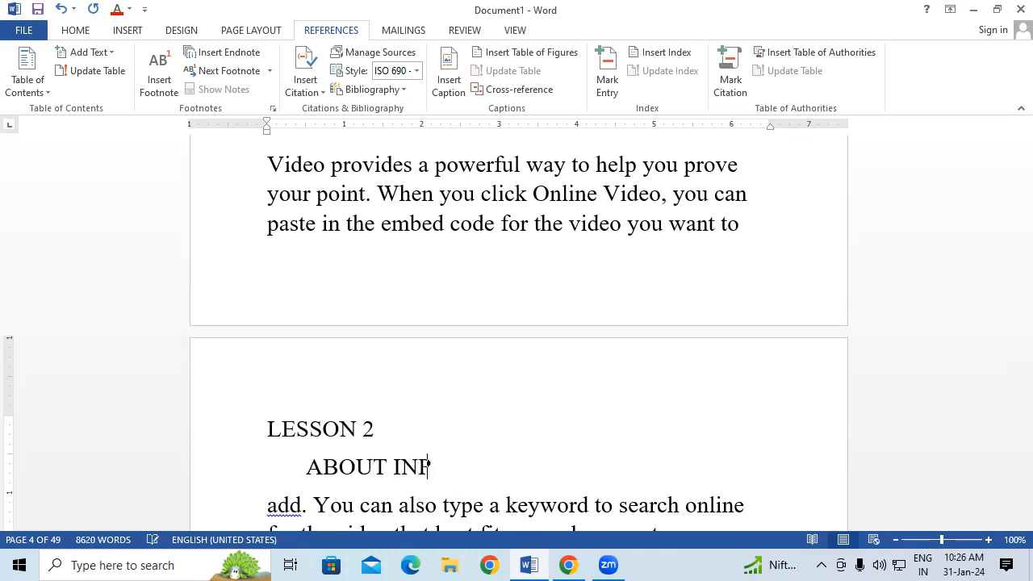
text(UT DEVICE)
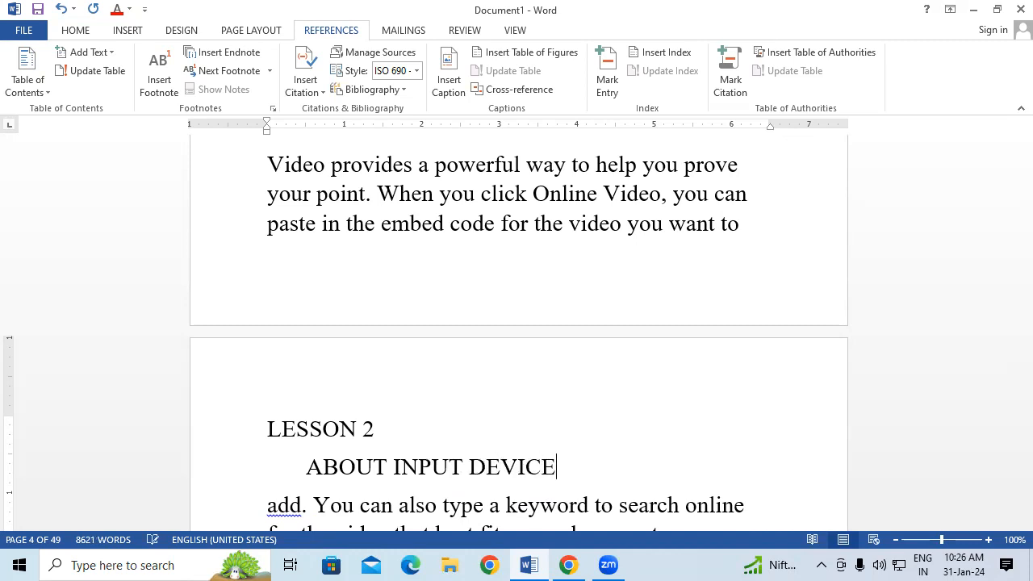
Step: Insert the indented heading "ABOUT KEYBOARD" at the top of page 5, above the "Reading is easier" paragraph
scroll(516, 330, down, 4)
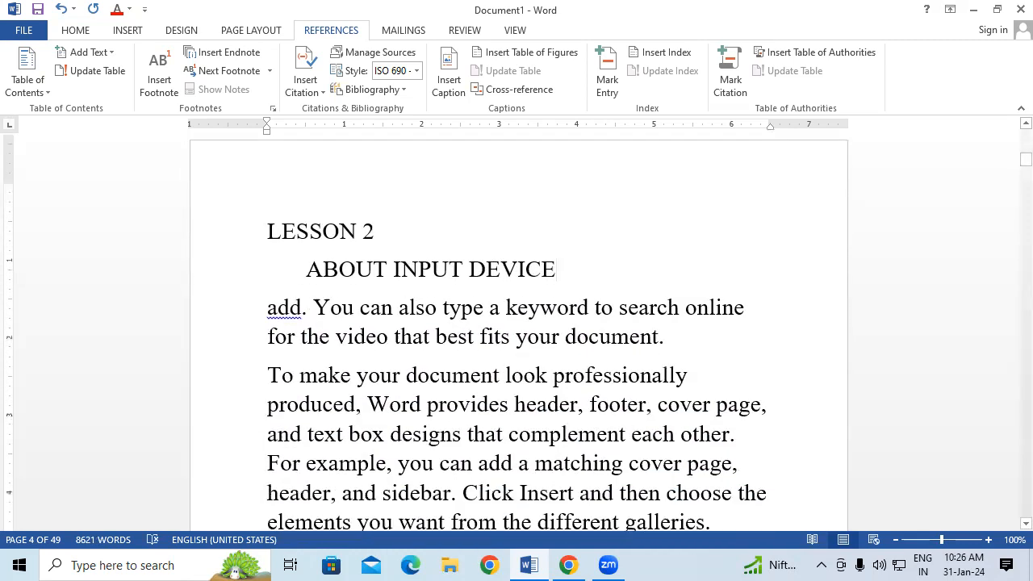
scroll(517, 331, down, 3)
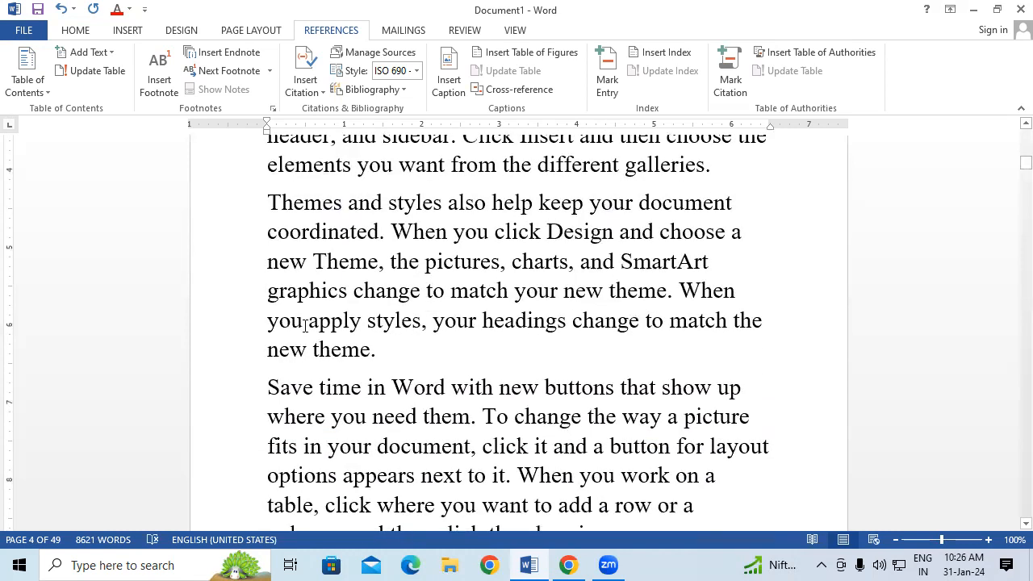
scroll(409, 381, down, 4)
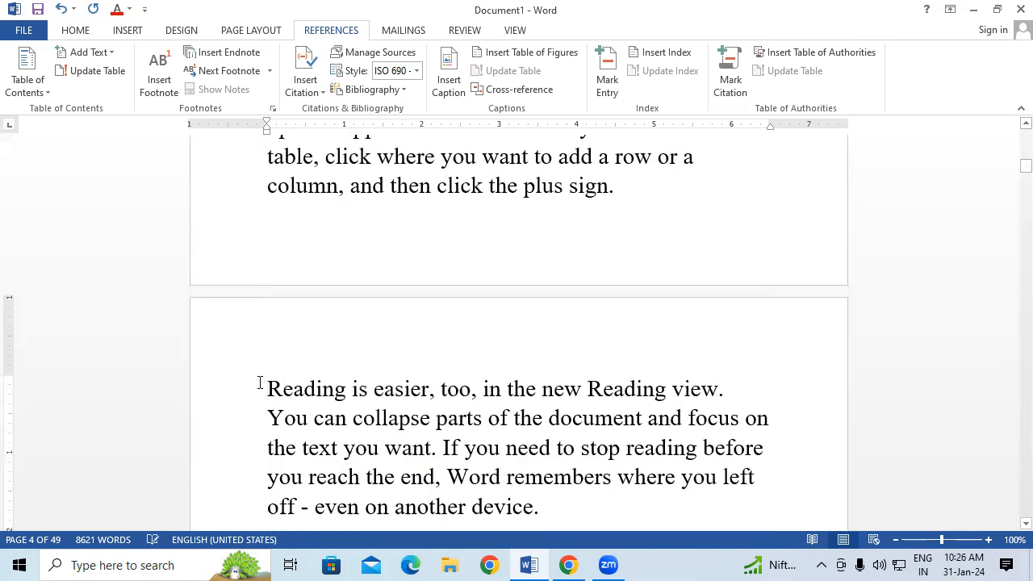
click(263, 382)
key(Return)
key(Return)
click(316, 433)
key(Tab)
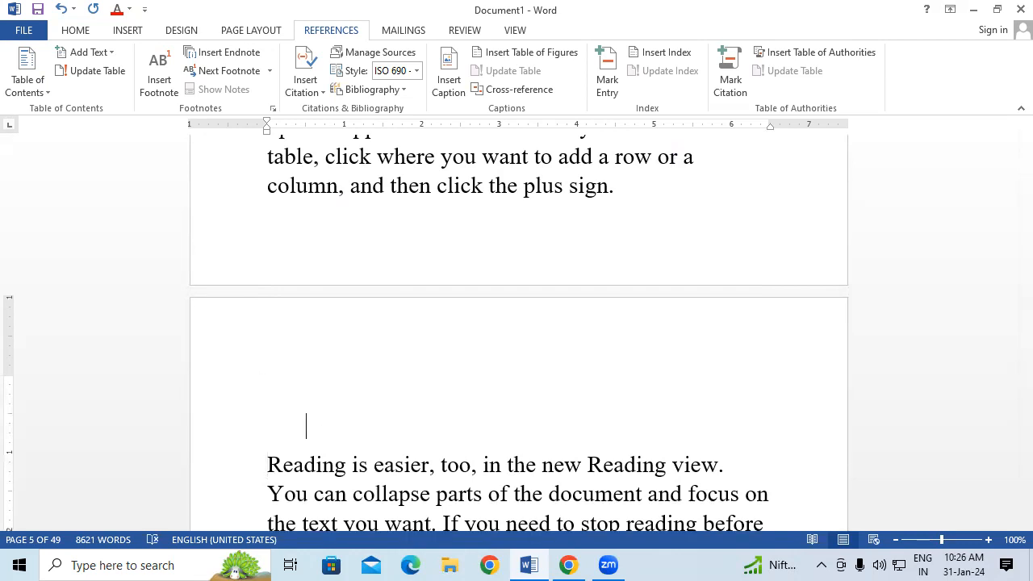
text(ABOUT KEYBOAR)
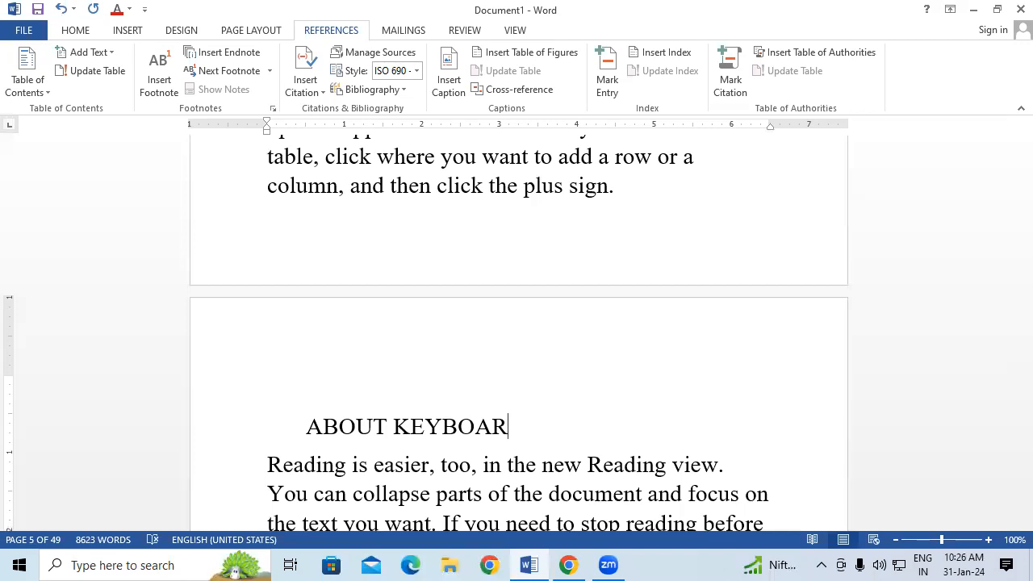
text(D)
Step: Insert the indented heading "ABOUT MOUSE(POINTING INPUT DEVICE)" on page 5 between the "Video provides" and "To make your document" paragraphs, leaving a blank line above it
scroll(328, 433, down, 5)
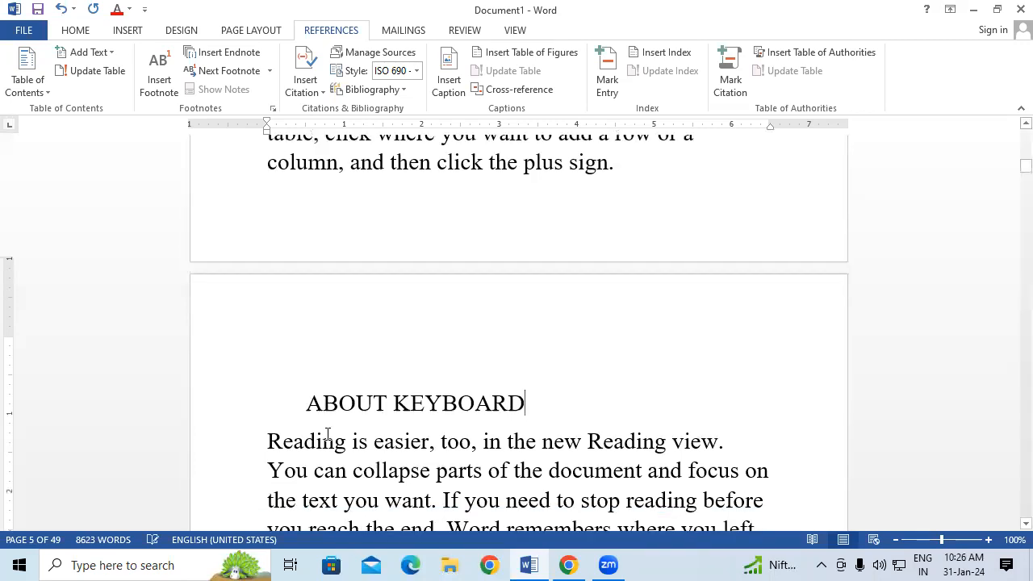
scroll(328, 433, down, 4)
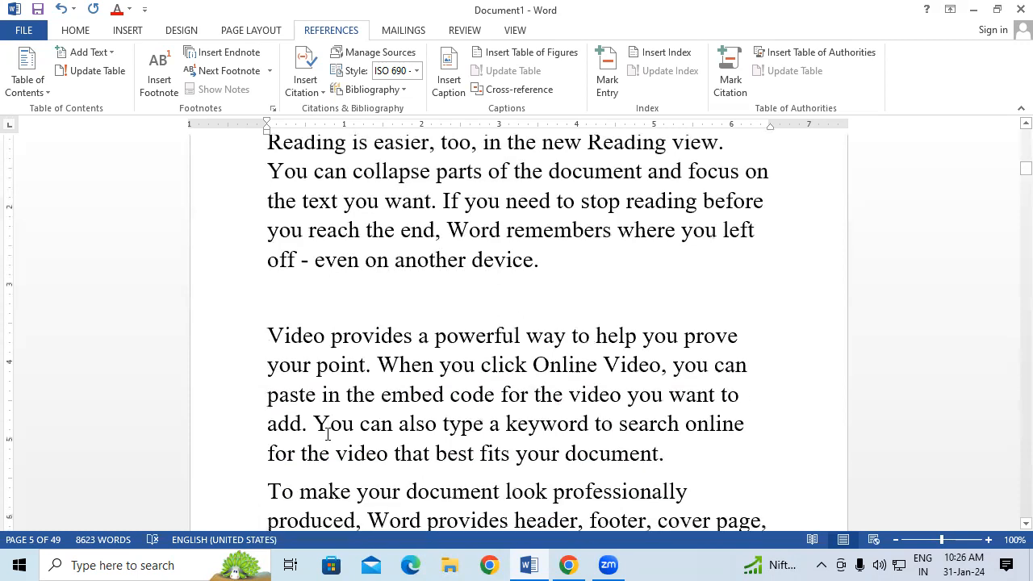
click(689, 330)
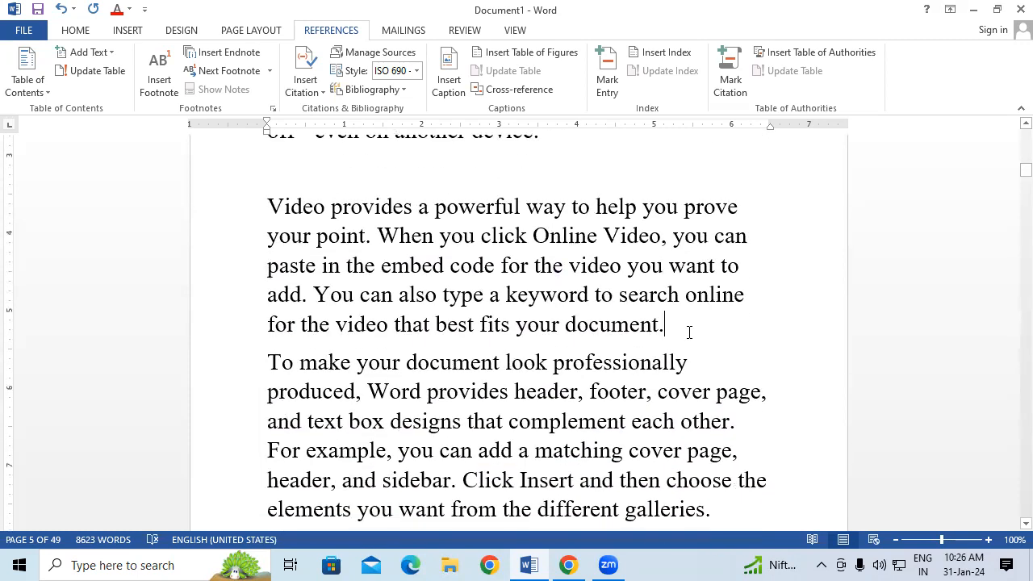
key(Return)
key(Return)
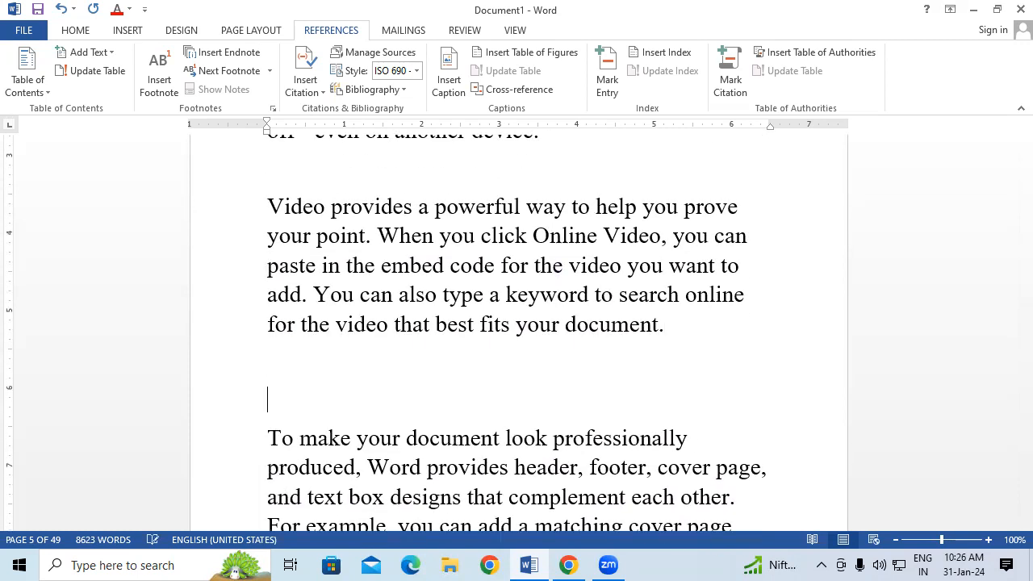
key(Tab)
text(ABOUT )
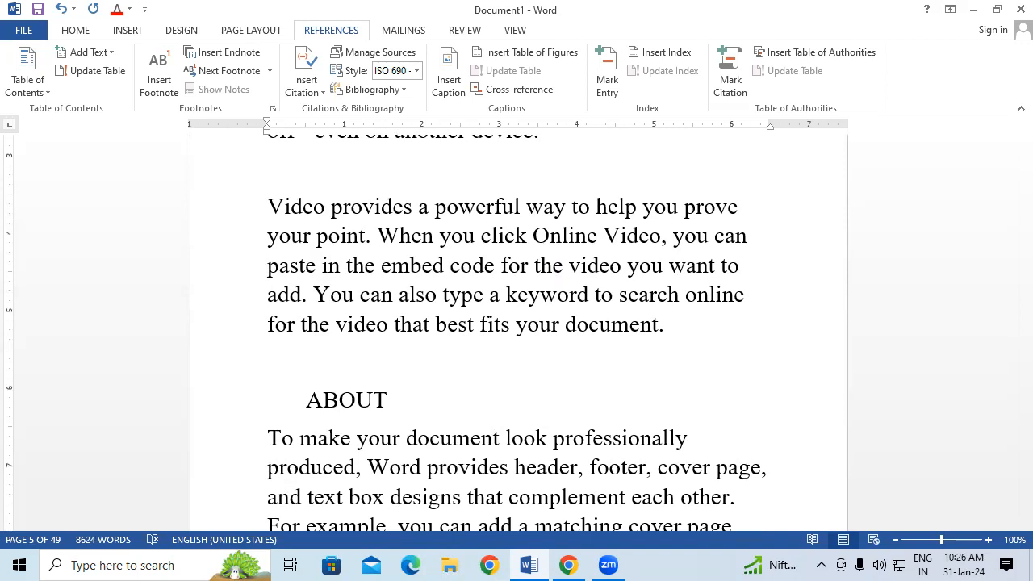
text(MOUSE)
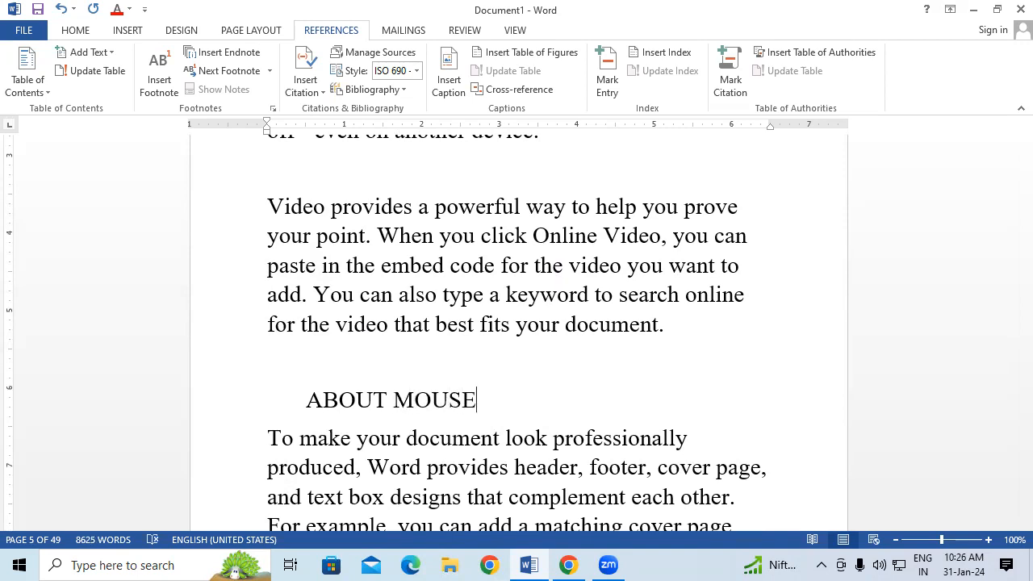
text((POINTING)
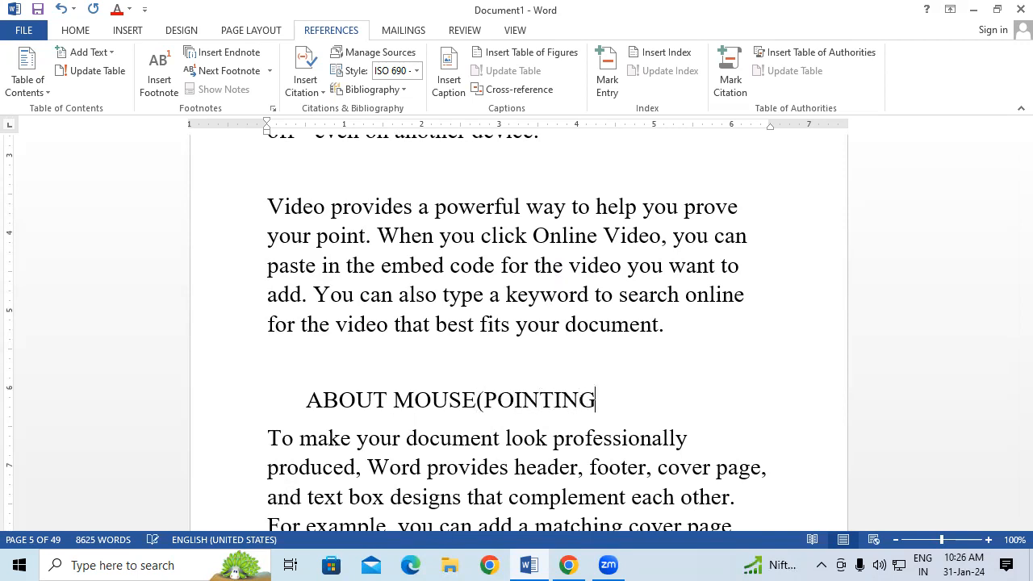
text( INPUT DEVI)
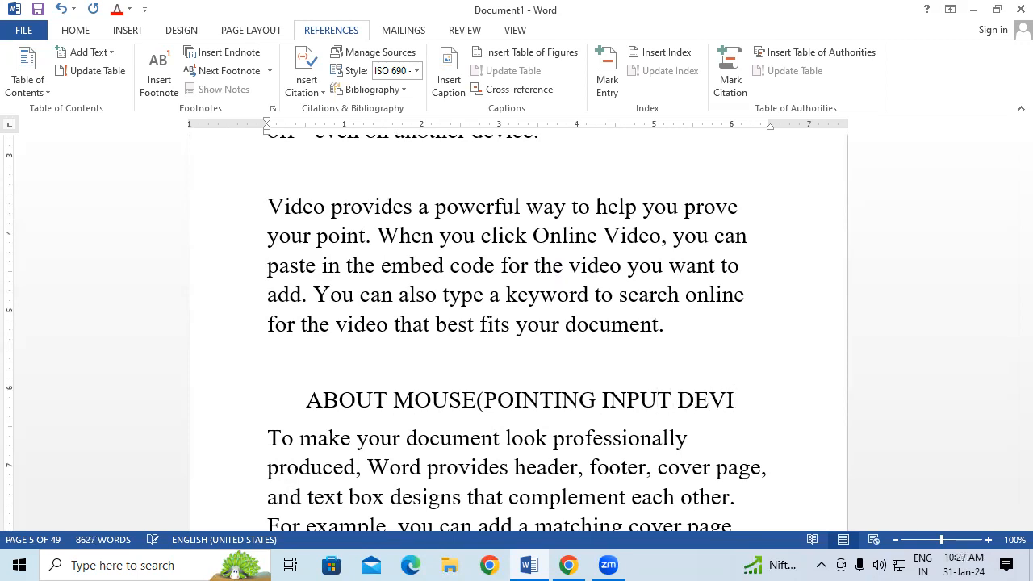
text(CE))
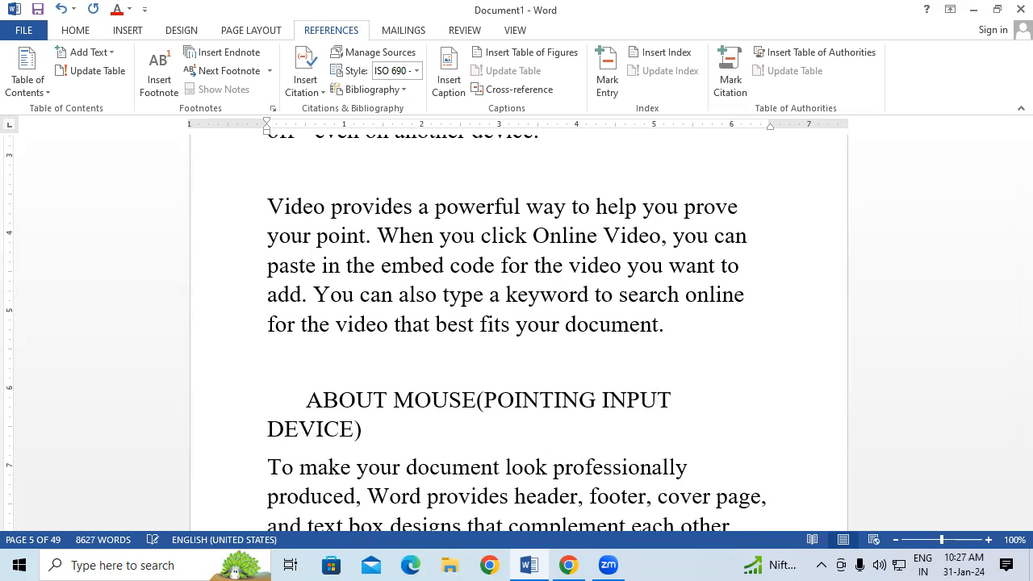
Step: Reduce the font size of the mouse heading so it fits on one line, and add a space before its opening bracket
scroll(691, 374, down, 2)
click(300, 339)
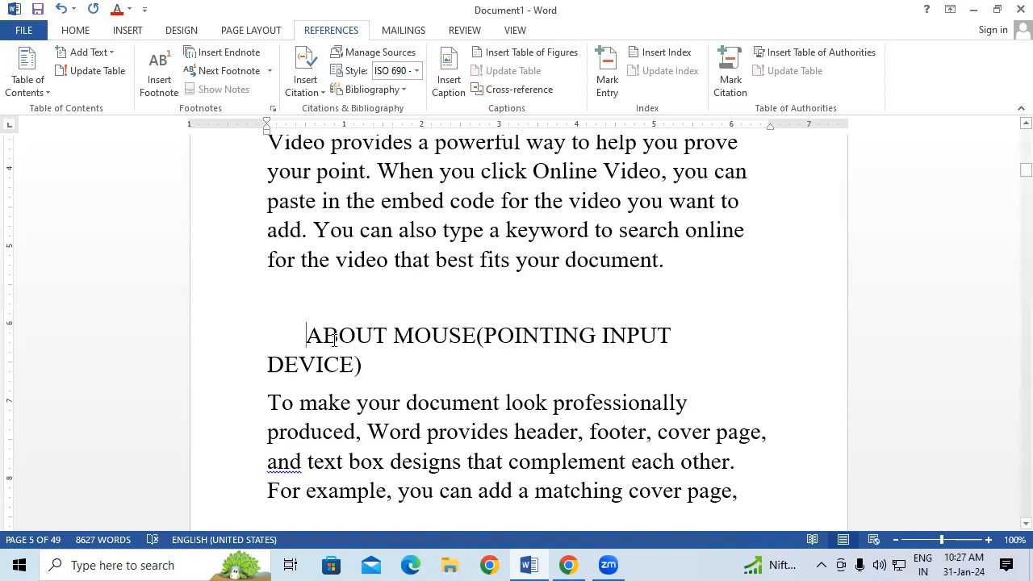
drag(334, 340, 395, 369)
key(ctrl+shift+comma)
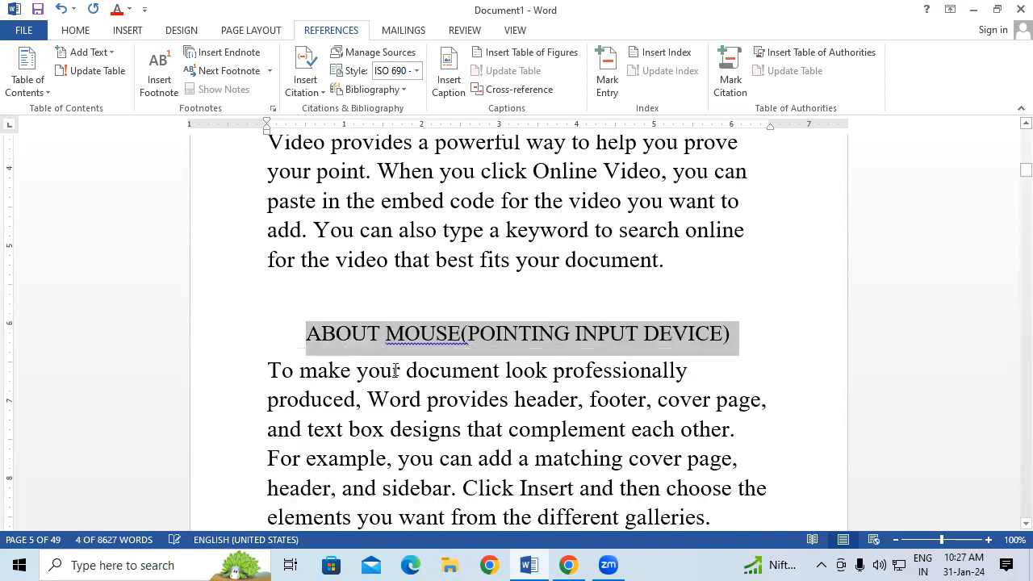
click(460, 334)
Step: Paste the copied "INTRODUCTION OF COMPUTER" heading on a new line at the top of page 6, without an extra blank line below it
scroll(456, 433, down, 4)
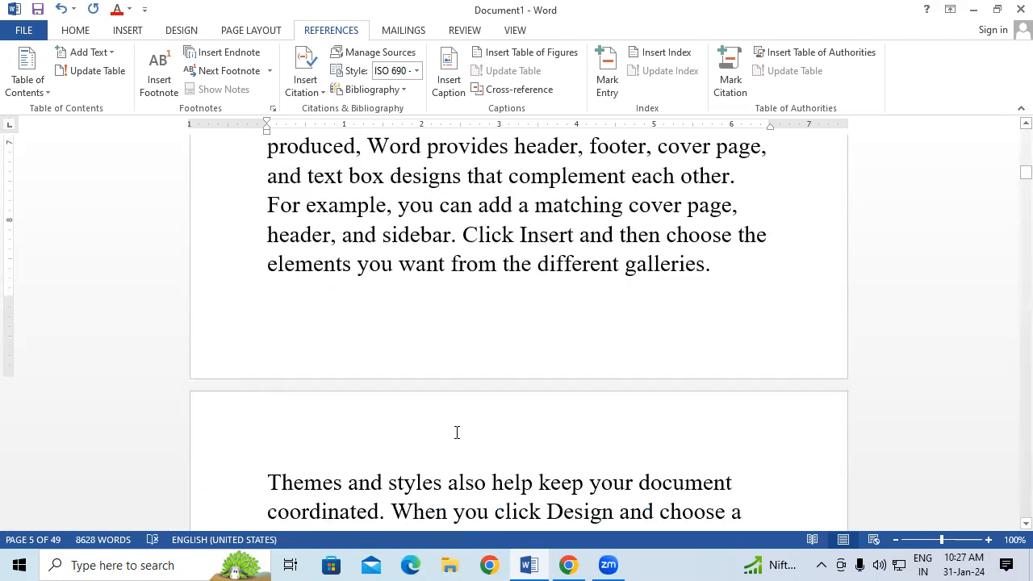
scroll(457, 433, down, 1)
click(263, 312)
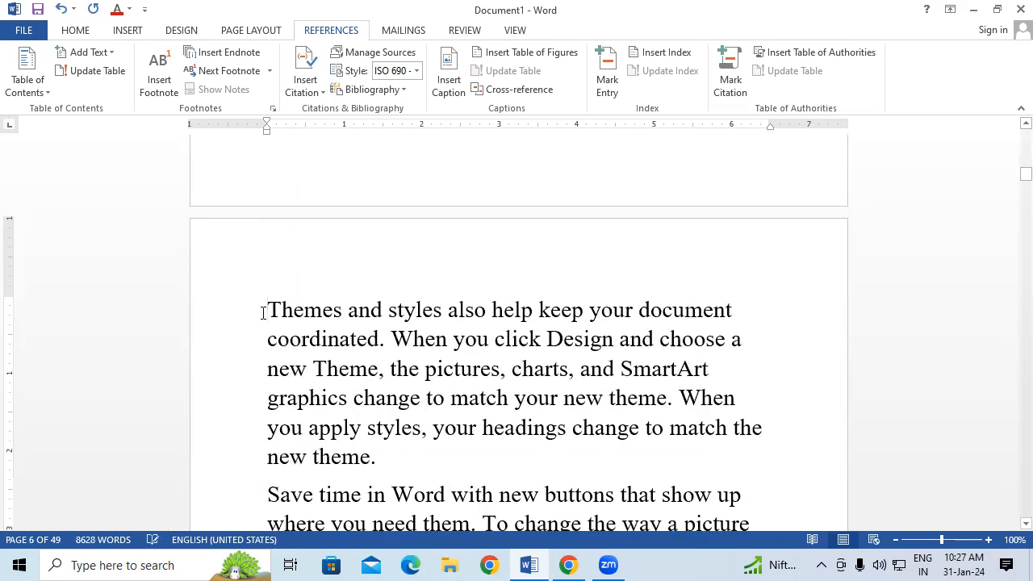
key(Return)
key(Return)
click(293, 342)
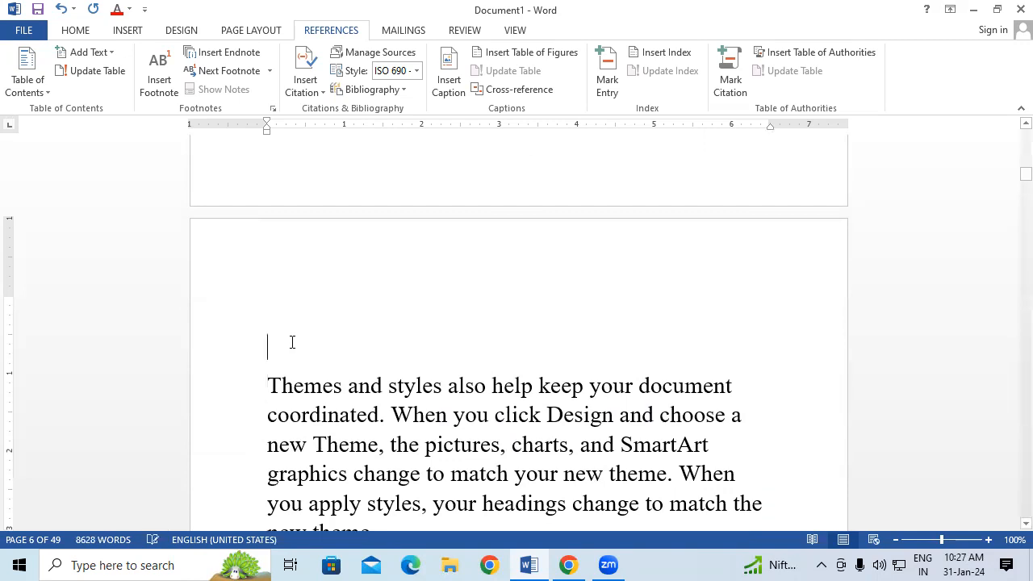
text(INTRODUCTION OF COMPUTER)
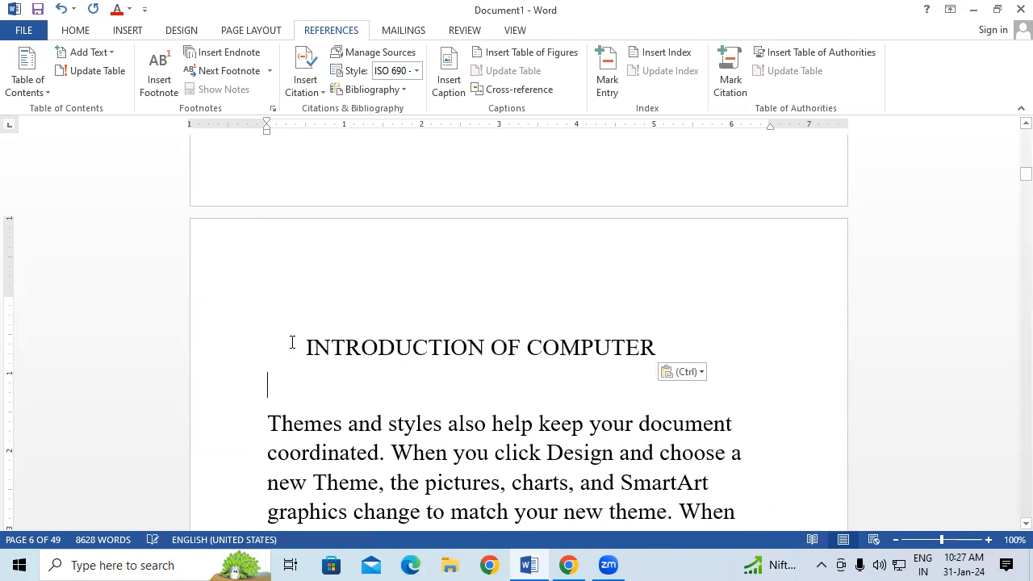
key(BackSpace)
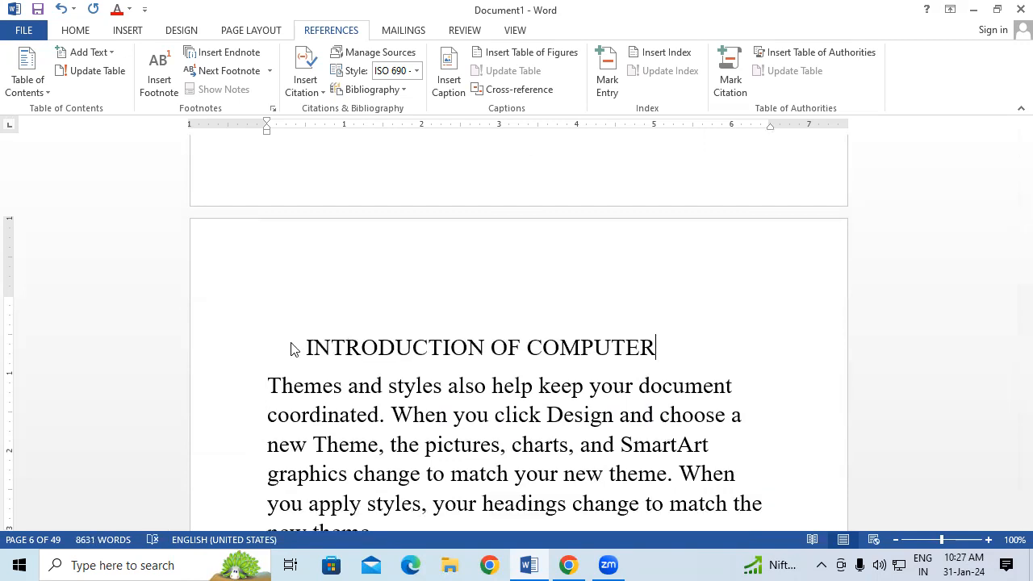
Step: Replace COMPUTER with JOYSTICK in the page 6 heading and indent the heading slightly further
click(271, 346)
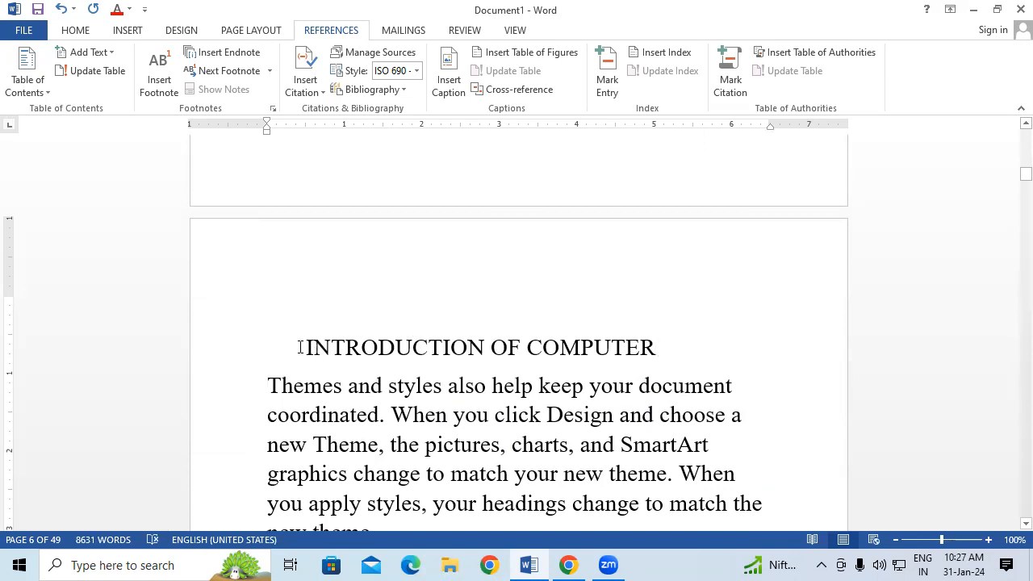
click(299, 347)
click(702, 345)
key(BackSpace)
key(BackSpace)
key(BackSpace)
key(BackSpace)
key(BackSpace)
key(BackSpace)
key(BackSpace)
key(BackSpace)
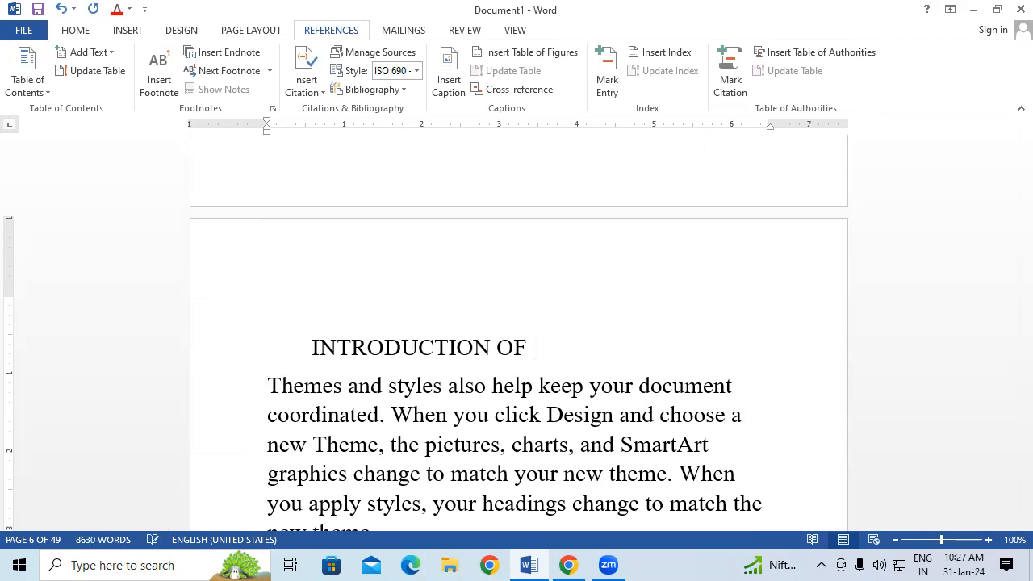
text(JOYSTIX)
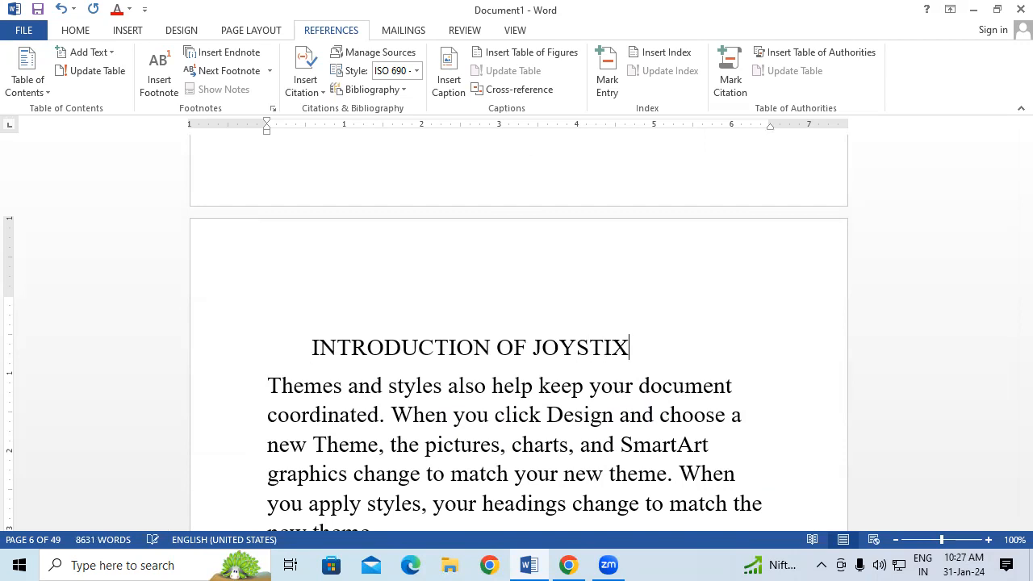
key(BackSpace)
text(CK)
Step: Paste the copied "INTRODUCTION OF COMPUTER" heading, indented, between page 6's "Save time" and "Reading is easier" paragraphs, with a blank line only above it
scroll(626, 427, down, 6)
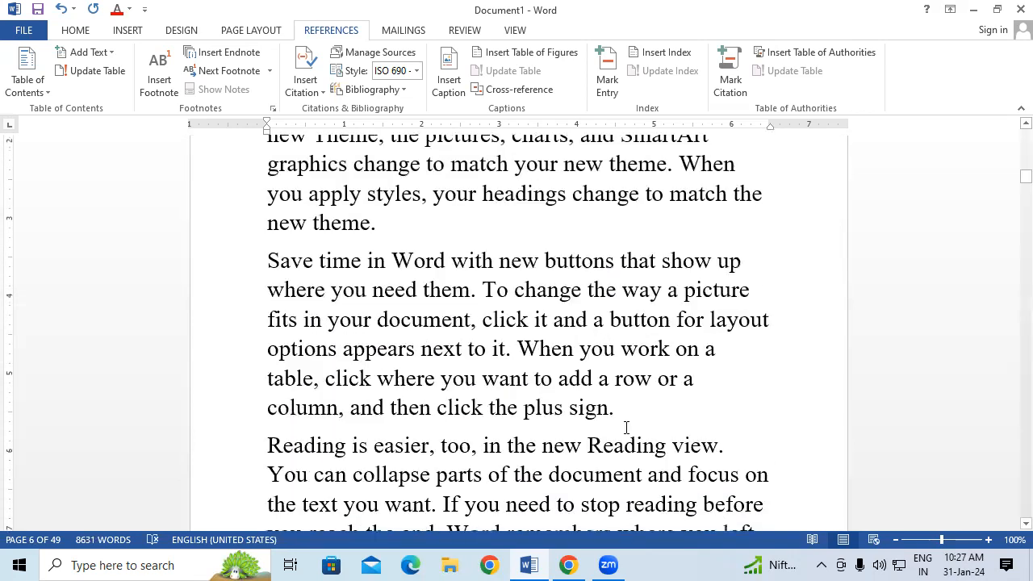
key(Return)
key(Return)
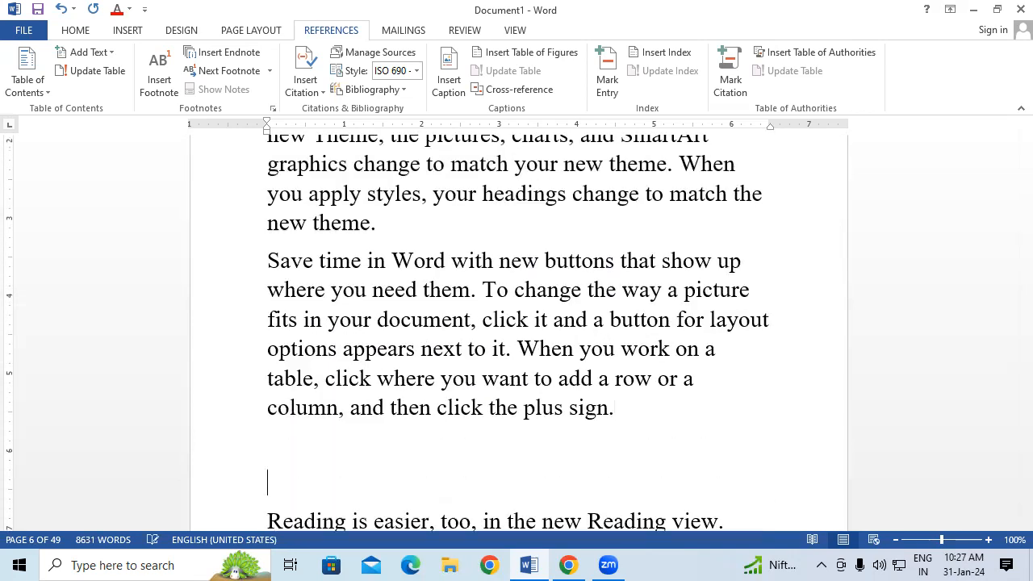
key(Tab)
text(INTRODUCTION OF COMPUTER)
scroll(604, 252, down, 2)
scroll(604, 253, down, 1)
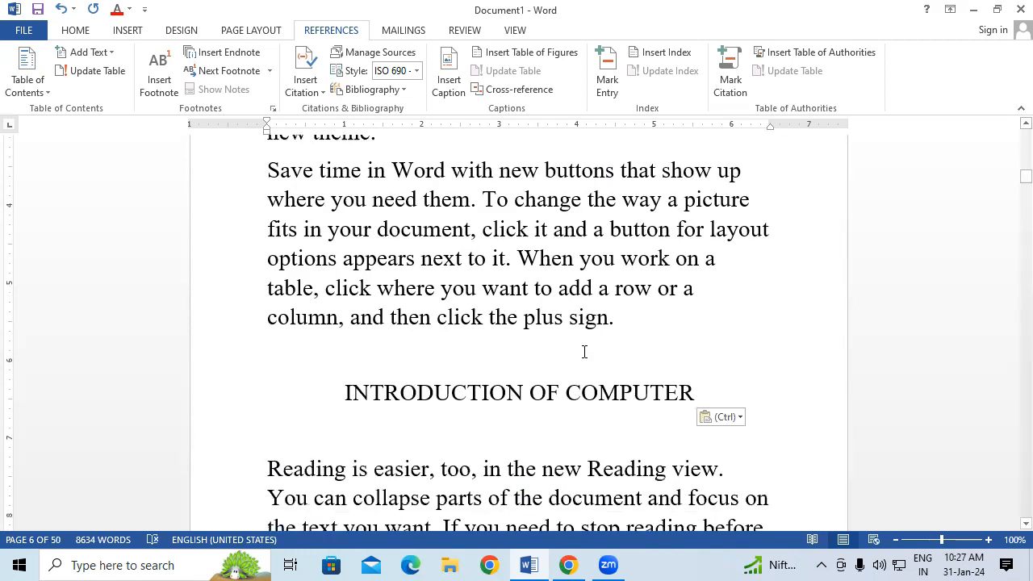
key(BackSpace)
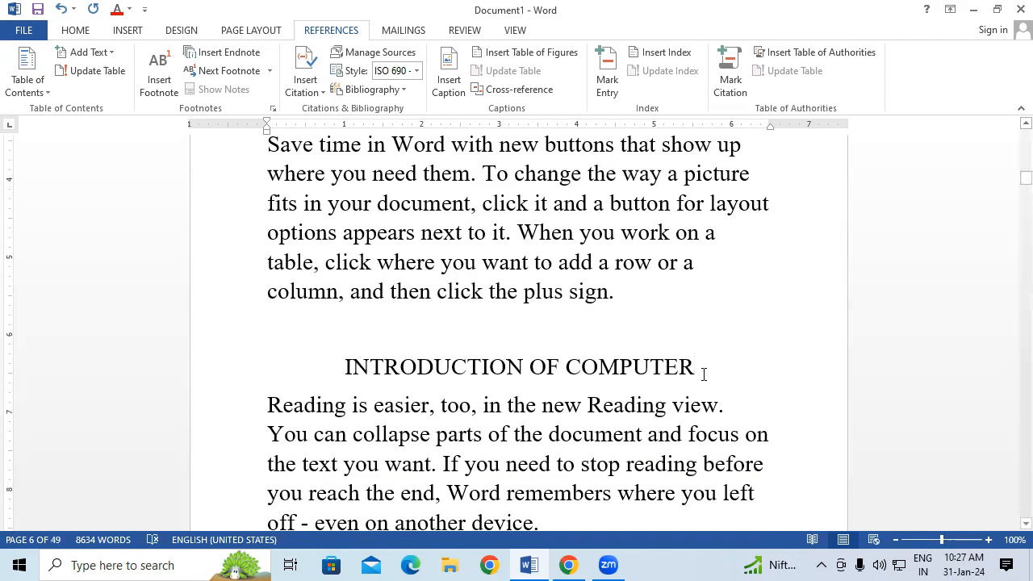
Step: Replace COMPUTER with MICROPHONE in the heading above the "Reading is easier" paragraph on page 6
key(BackSpace)
key(BackSpace)
key(BackSpace)
key(BackSpace)
key(BackSpace)
key(BackSpace)
key(BackSpace)
key(BackSpace)
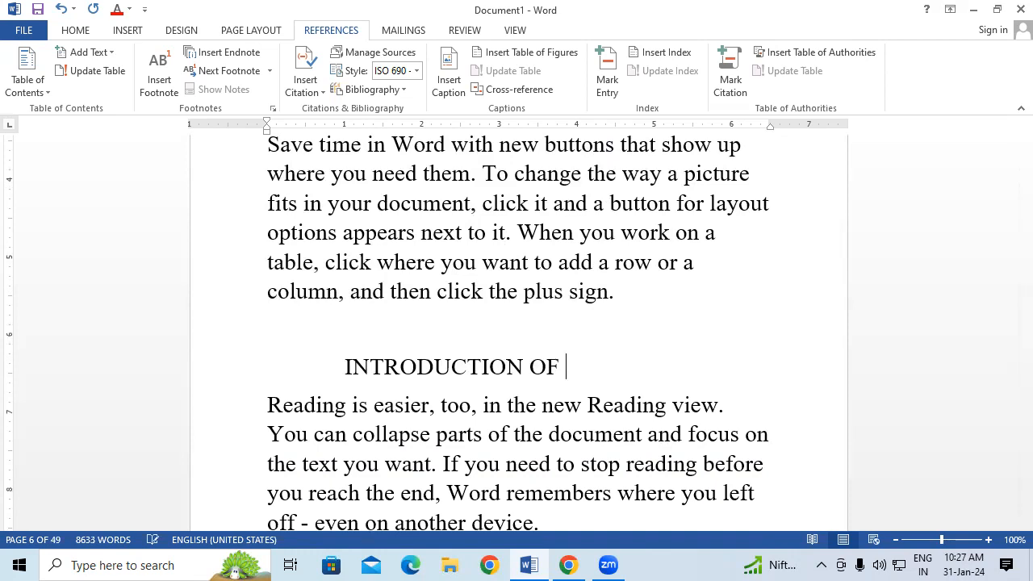
text(MICR)
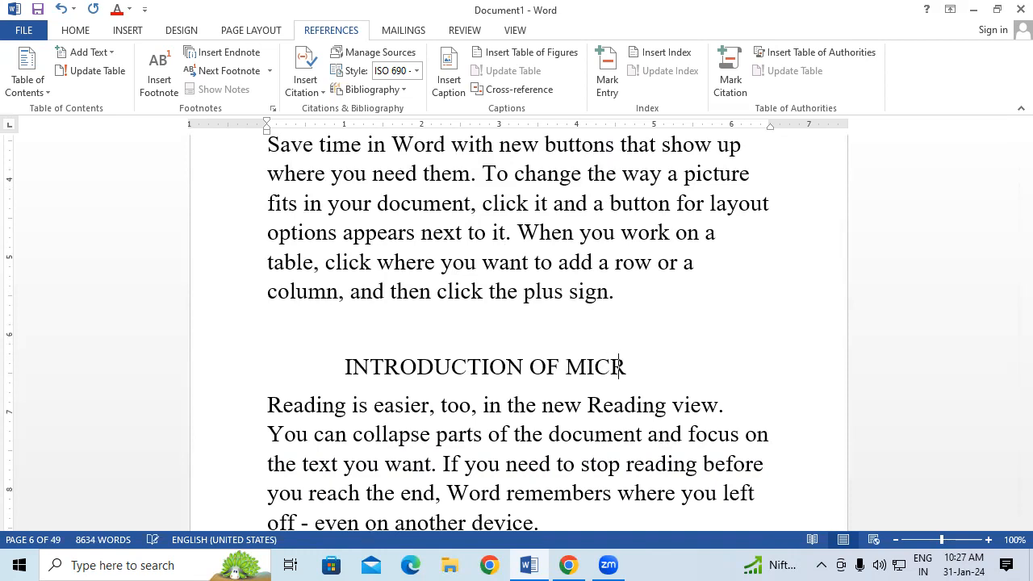
text(OPHONE)
Step: Paste the "INTRODUCTION OF COMPUTER" heading between page 7's "Video provides" and "To make your document" paragraphs, with a blank line only above it
scroll(702, 369, down, 5)
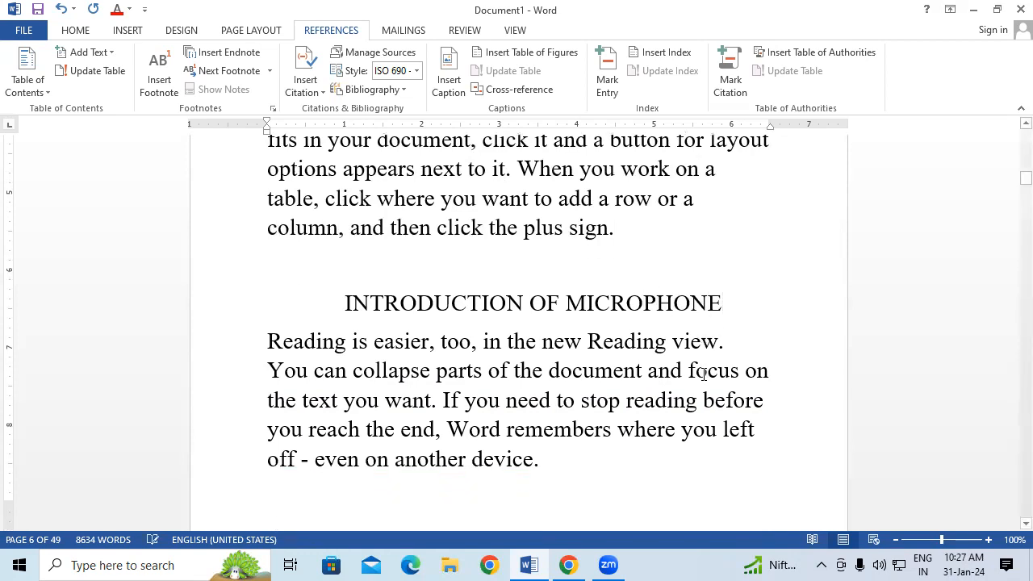
scroll(702, 373, down, 1)
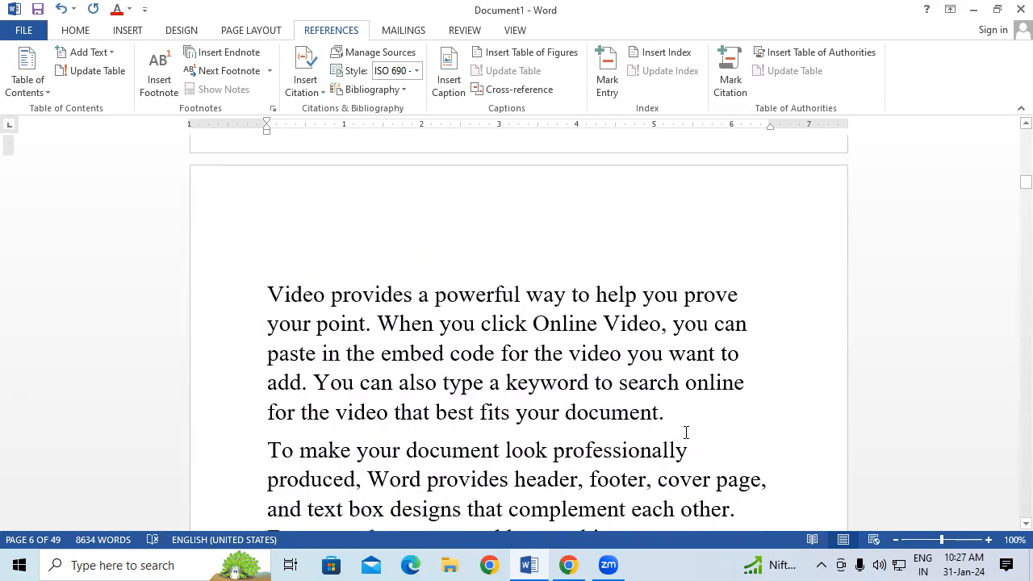
click(685, 426)
key(Return)
key(Return)
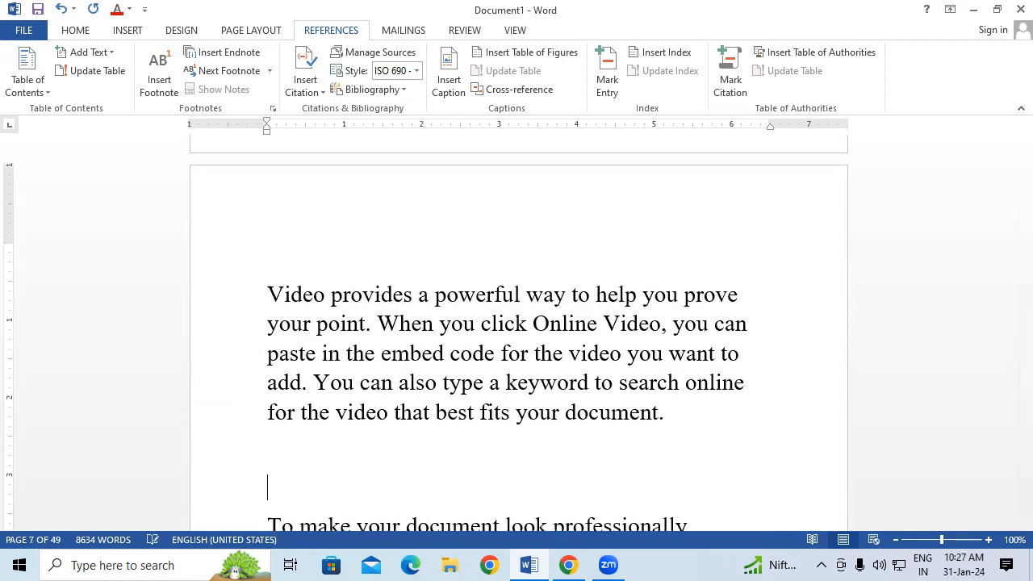
text(INTRODUCTION OF COMPUTER)
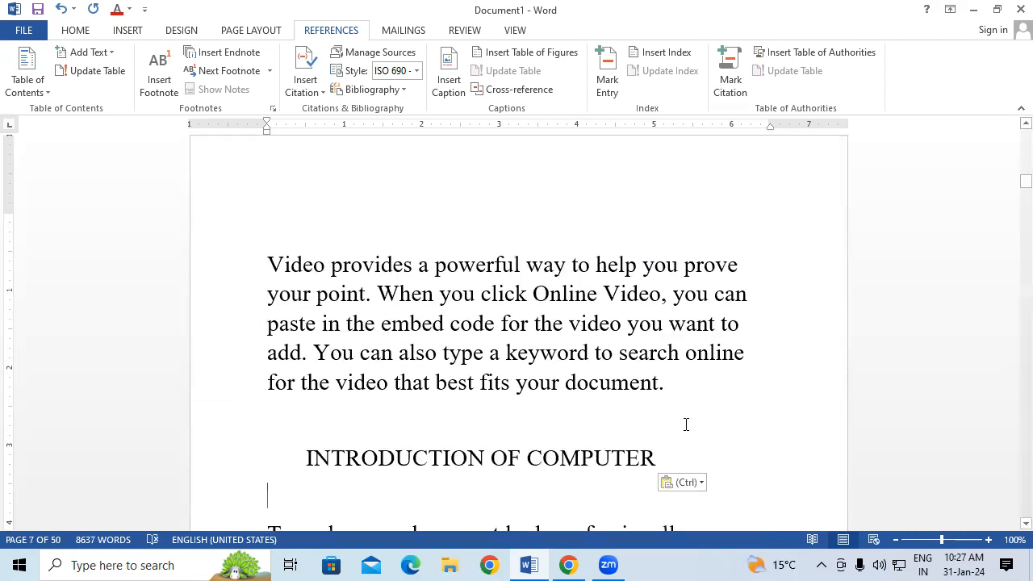
key(BackSpace)
Step: Replace COMPUTER with BCR in the page 7 heading
scroll(688, 411, down, 1)
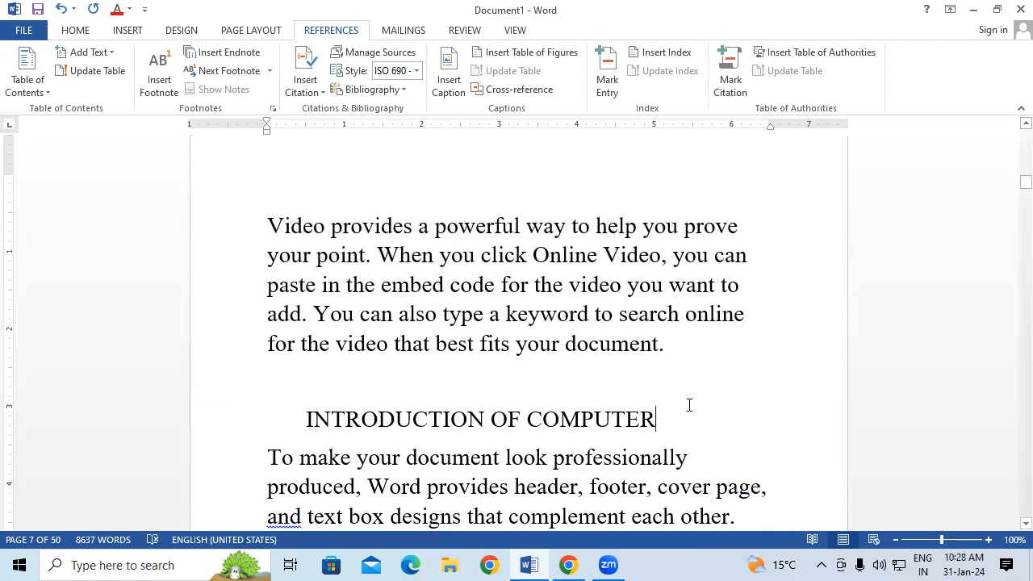
key(BackSpace)
key(BackSpace)
key(BackSpace)
key(BackSpace)
key(BackSpace)
key(BackSpace)
key(BackSpace)
key(BackSpace)
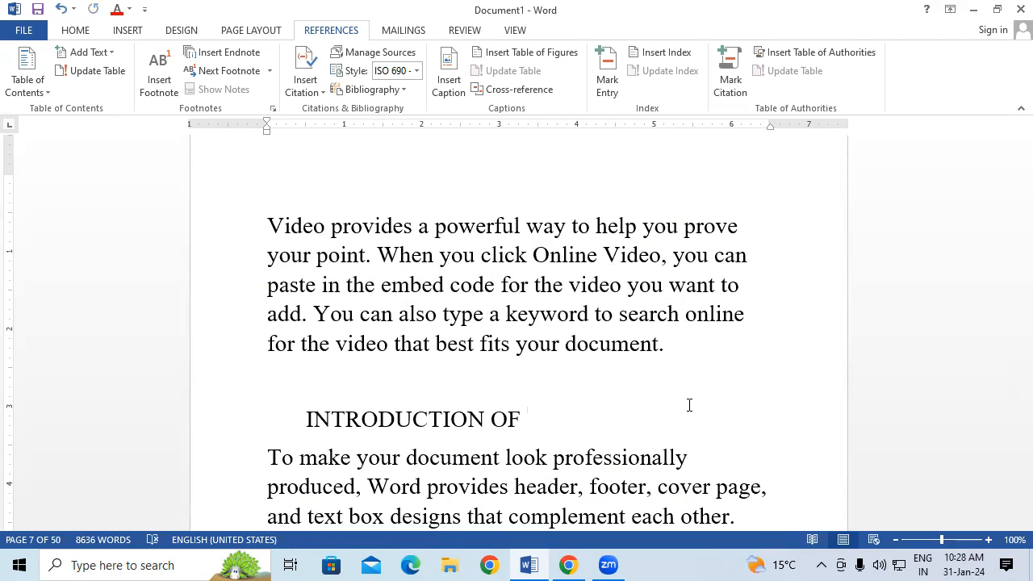
text(BCR)
Step: Insert the heading "LESSON 3" on its own line at the top of page 8, above the "fits in your document" text
scroll(516, 323, down, 10)
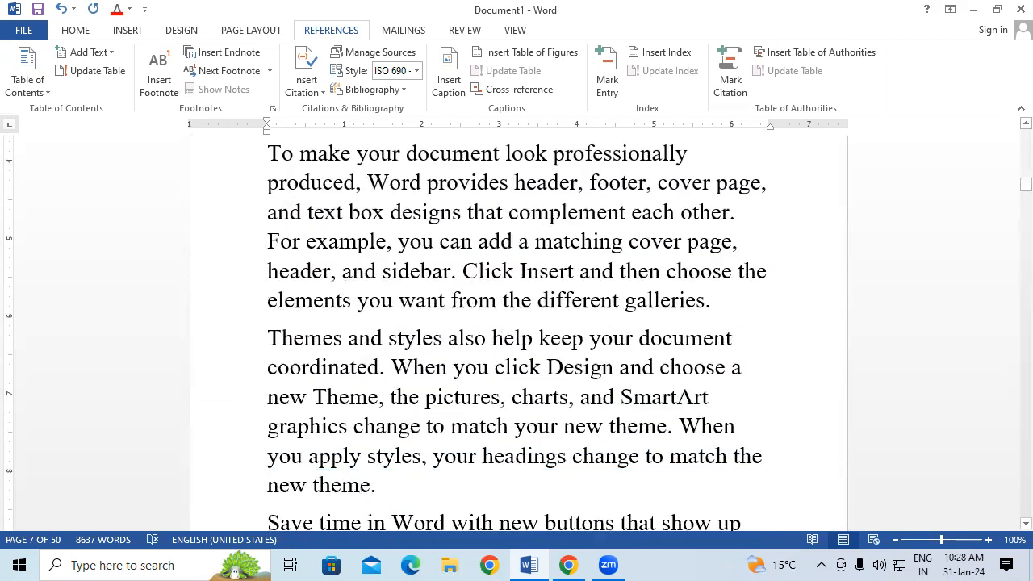
scroll(303, 384, down, 7)
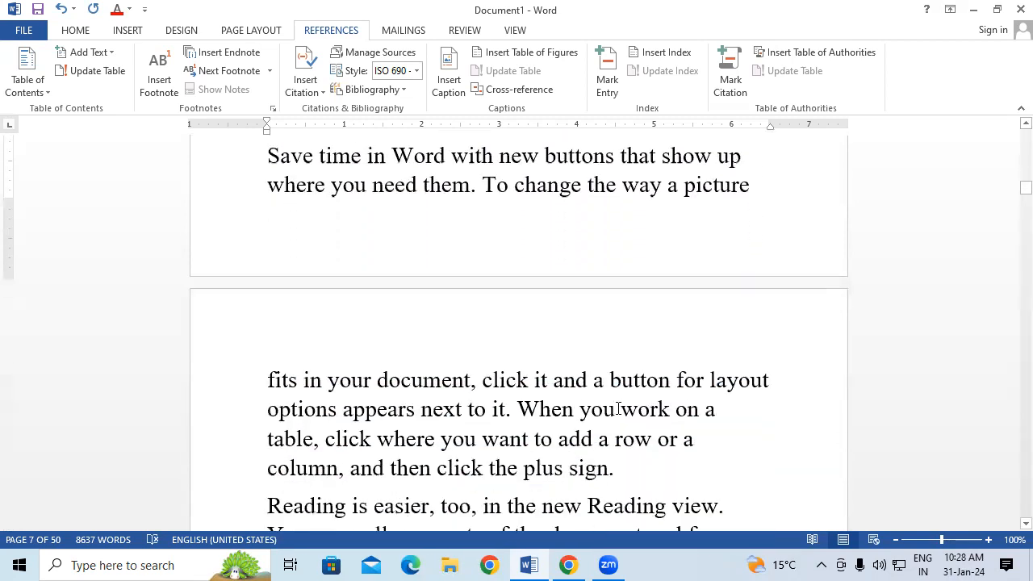
click(260, 381)
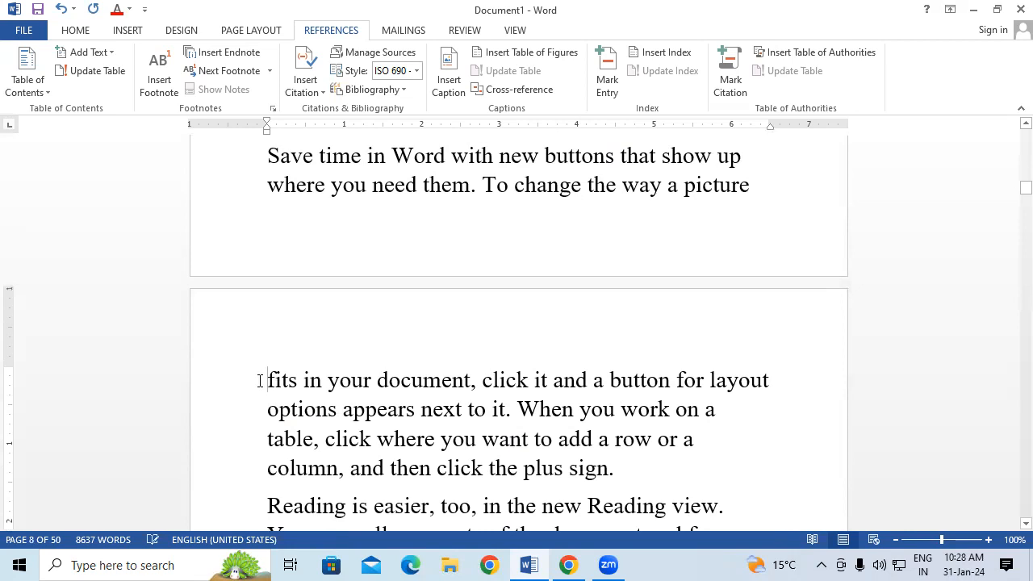
key(Return)
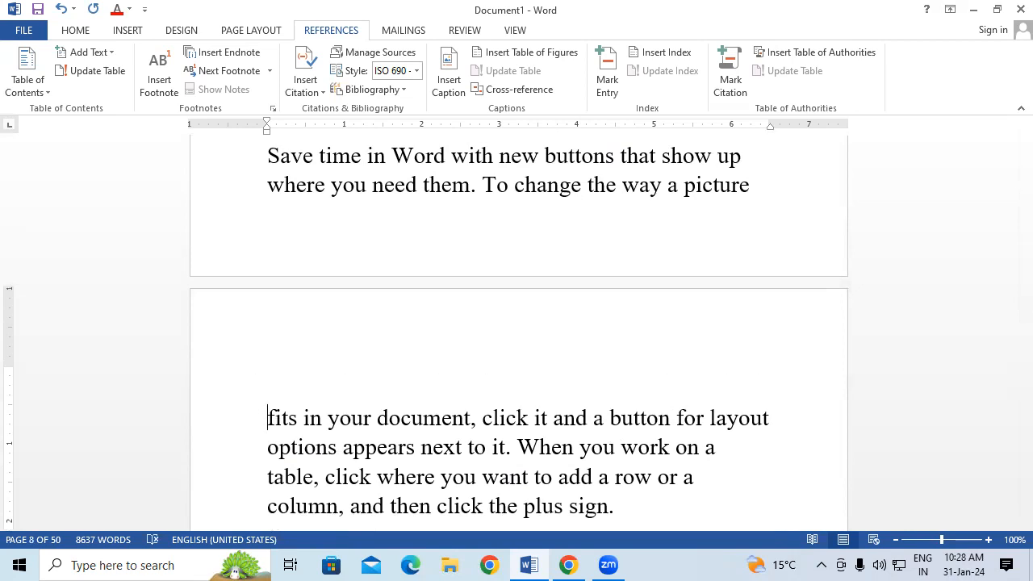
click(264, 379)
text(LESSON)
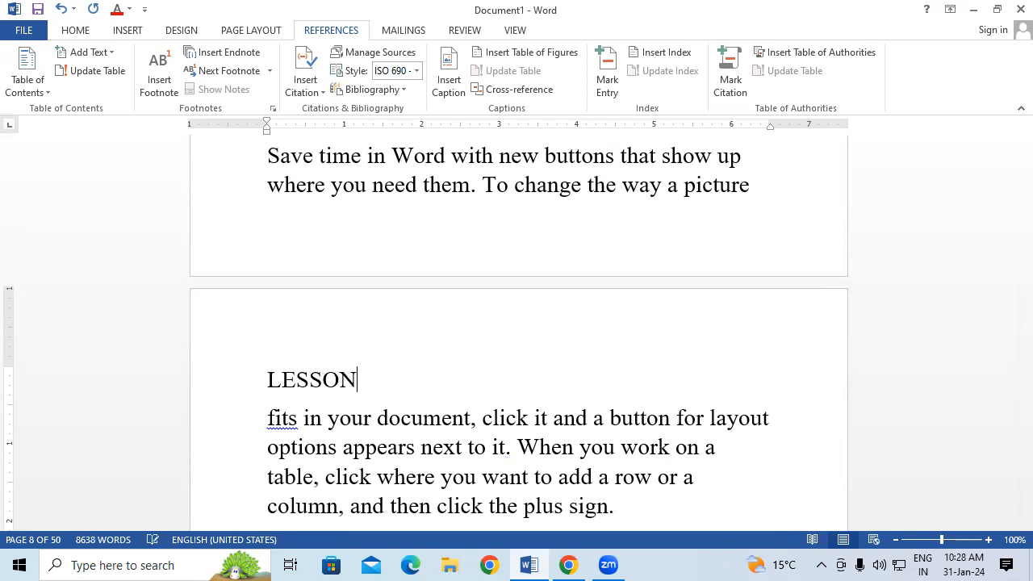
text( 3)
Step: Add the indented heading "COMPUTER MEMORY" on a new line below "LESSON 3"
key(Return)
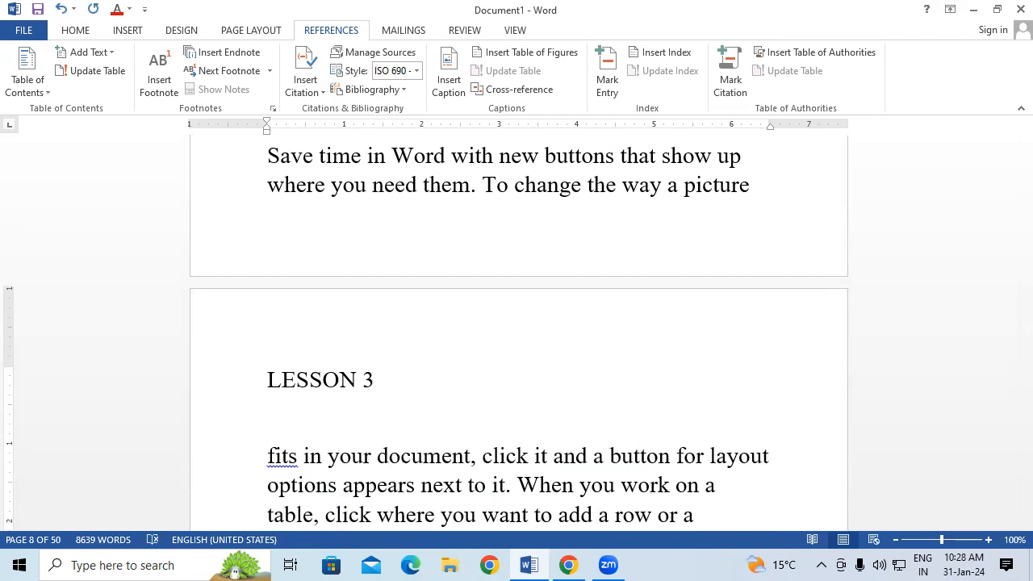
text(COMPUTER )
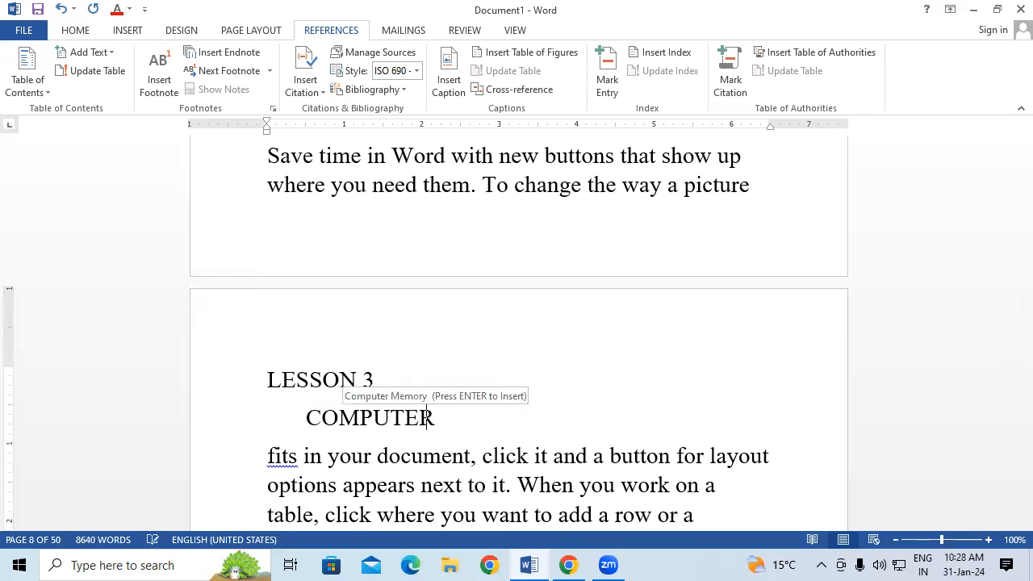
text(ME)
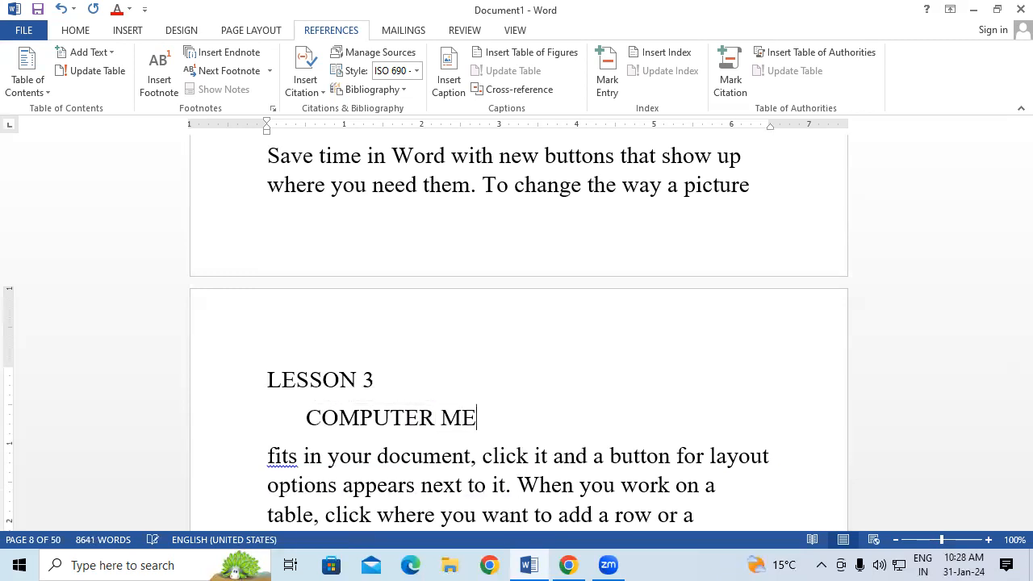
text(MORY)
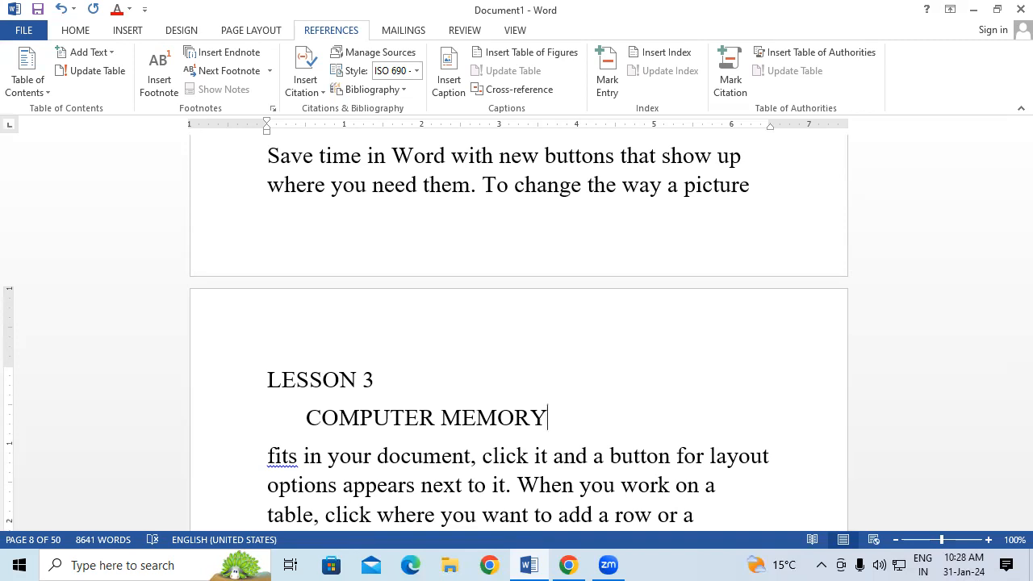
Step: Insert the indented heading "TWO TYPES OF MEMORY" above the "Video provides" paragraph on page 8, leaving a blank line above it
scroll(407, 383, down, 6)
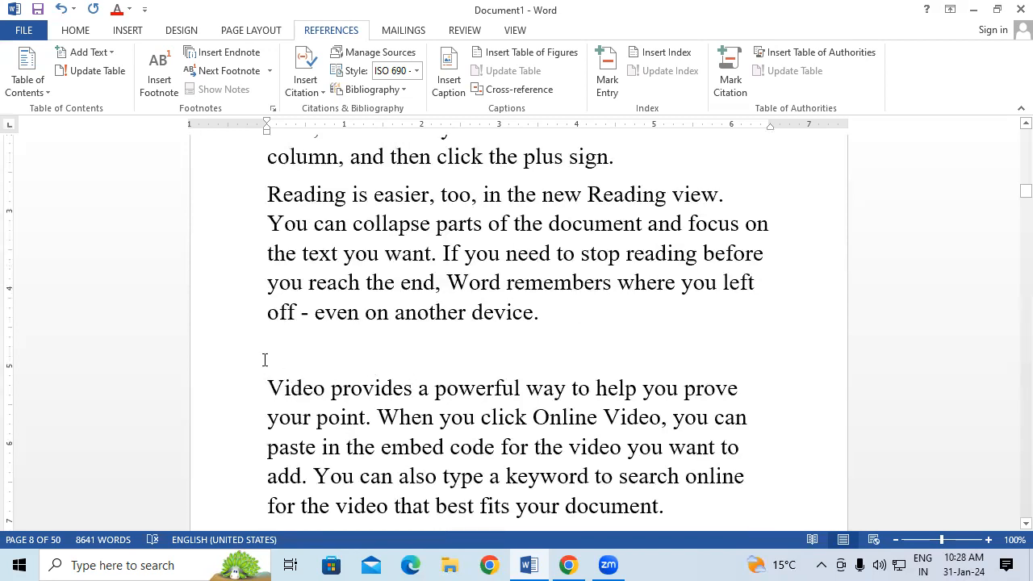
key(Return)
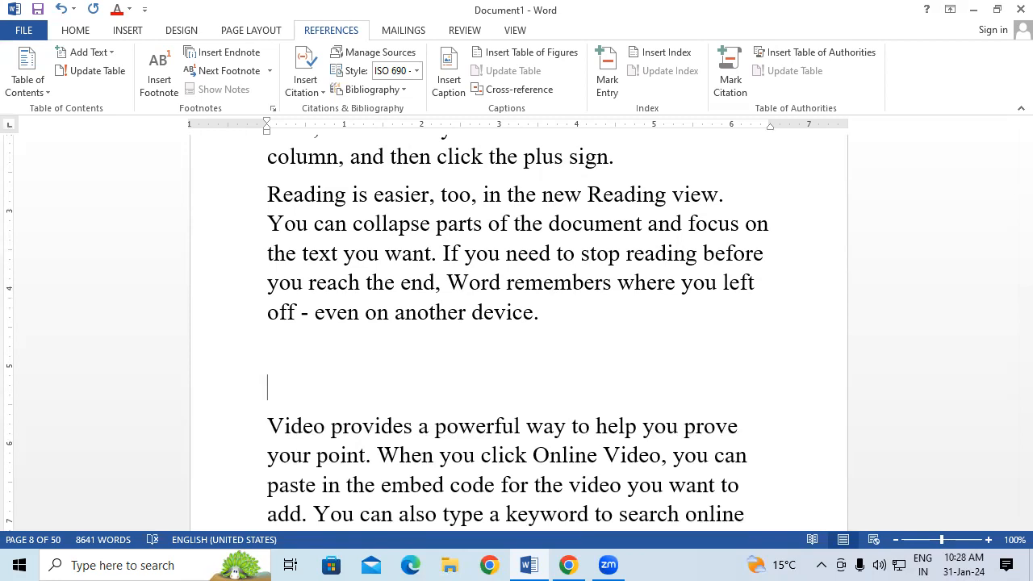
key(Tab)
text(TE)
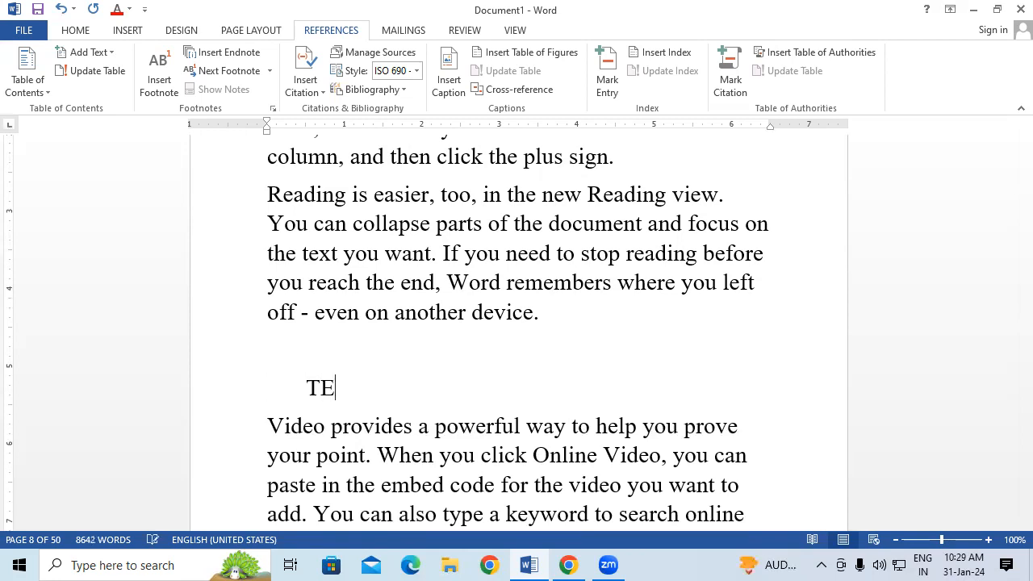
key(BackSpace)
text(WO TYPE)
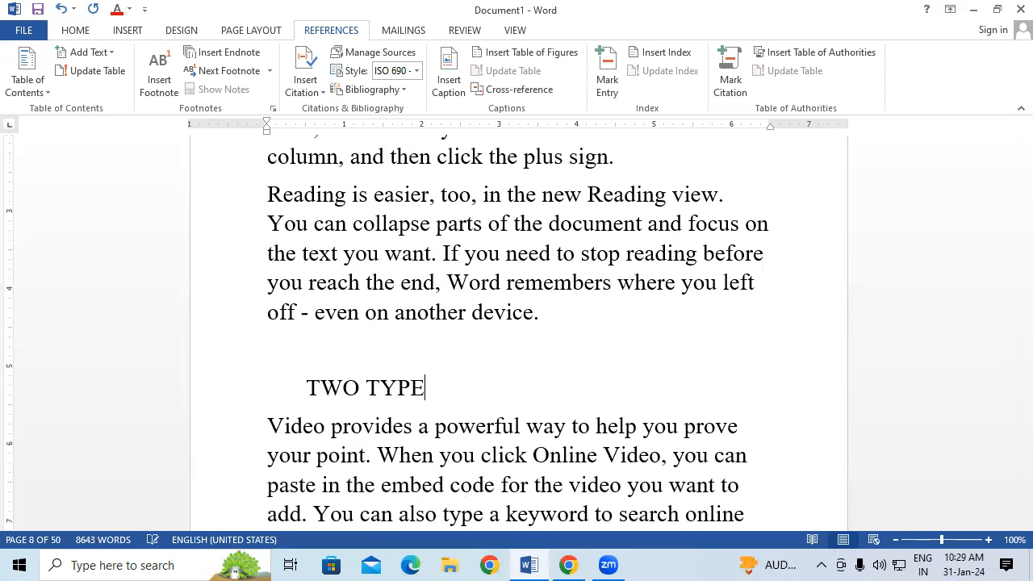
text(S OF MEMORY)
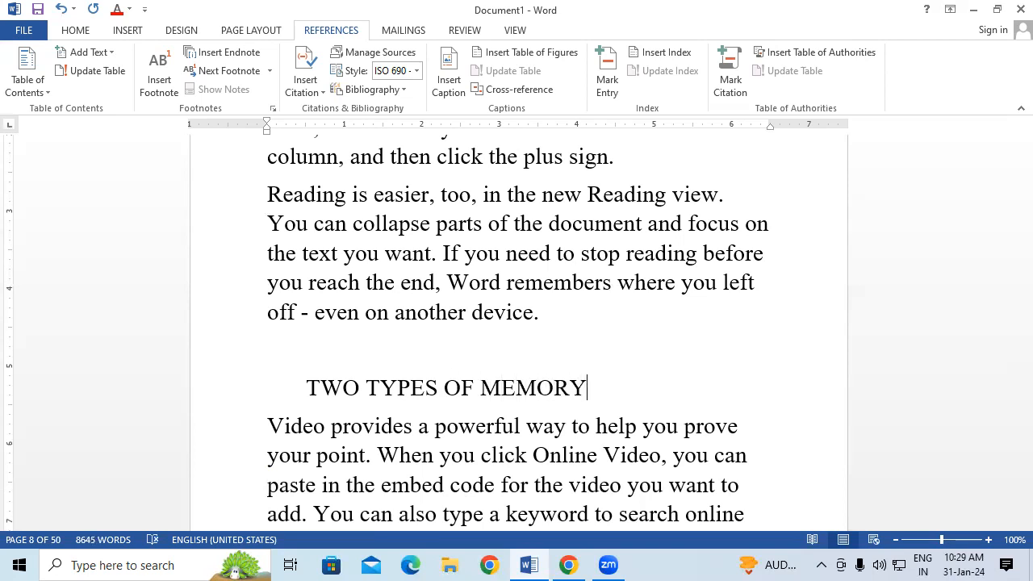
Step: Add the subheading "PRIMARY MEMORY" on a new line below "TWO TYPES OF MEMORY", indented one level further
key(Return)
key(Tab)
key(Tab)
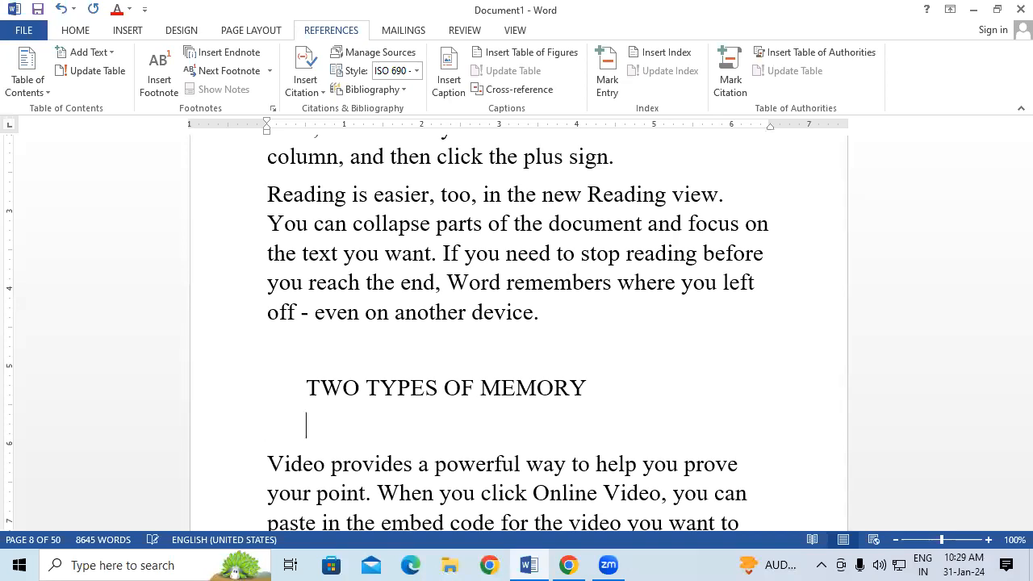
text(PRIMARY )
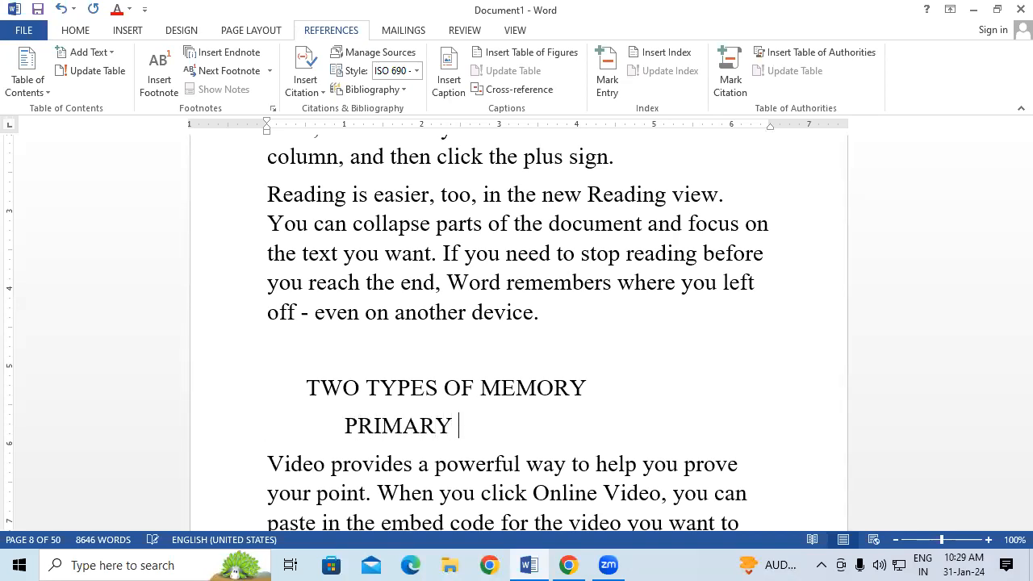
text(MEMORY)
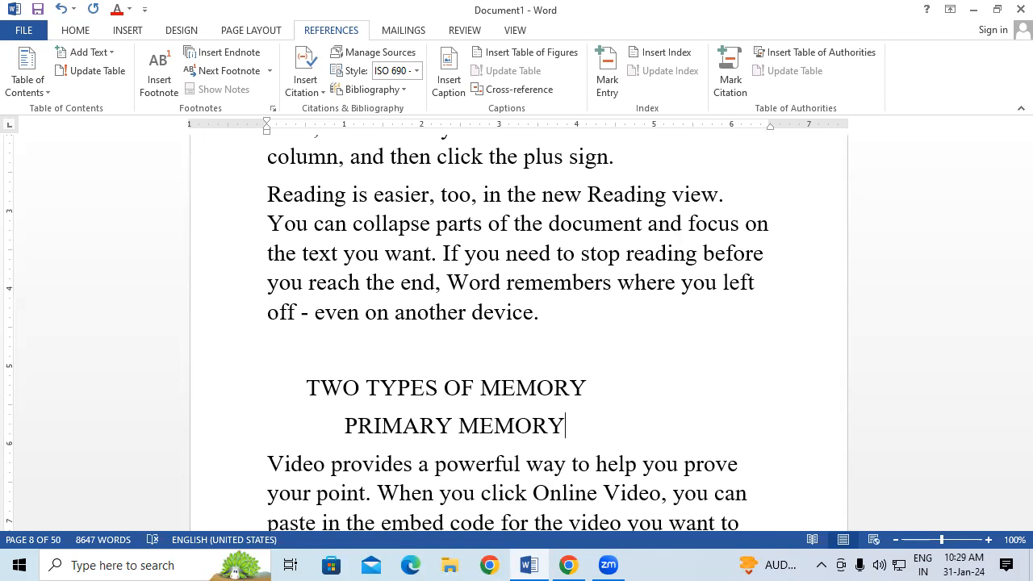
Step: Insert the word INTRODUCTION before "PRIMARY MEMORY" in the page 8 subheading
scroll(517, 323, down, 1)
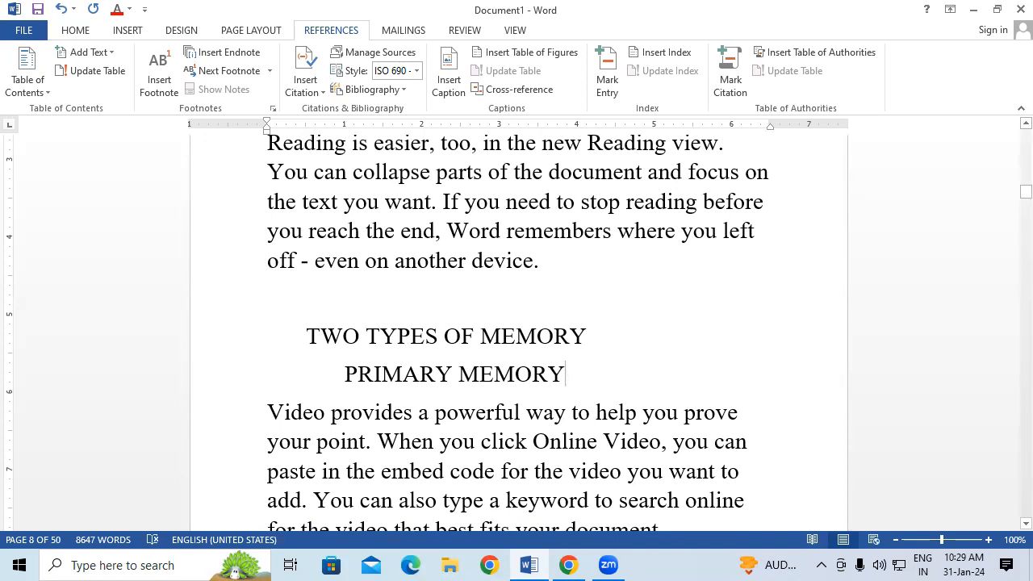
click(346, 367)
text(INTRO)
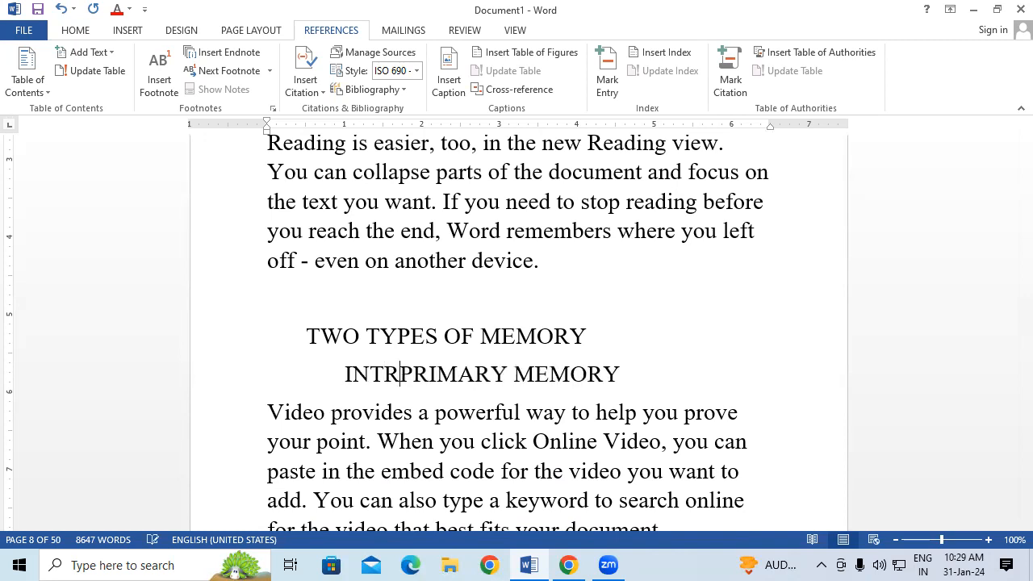
text(DU)
text(CTIO)
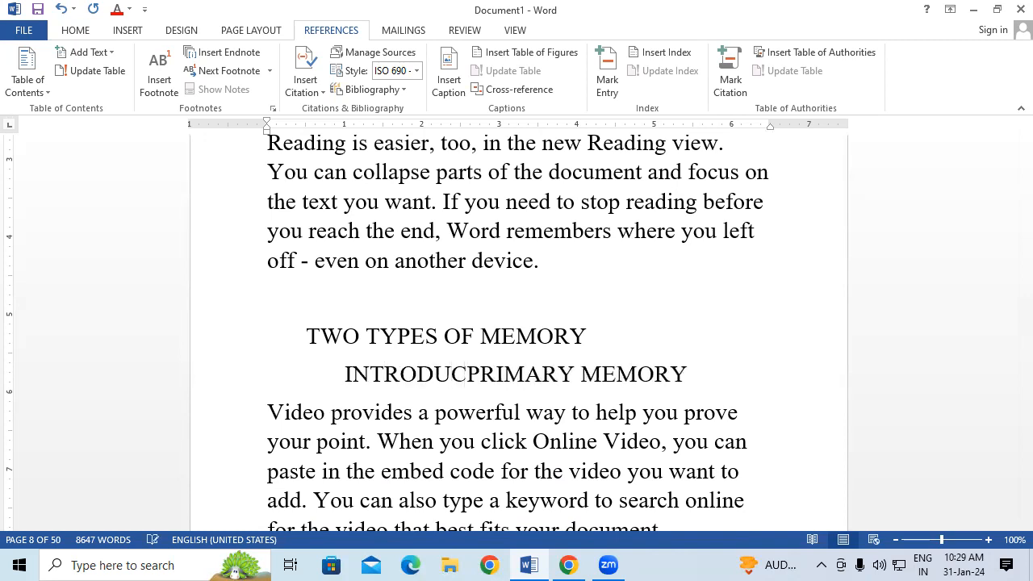
text(N)
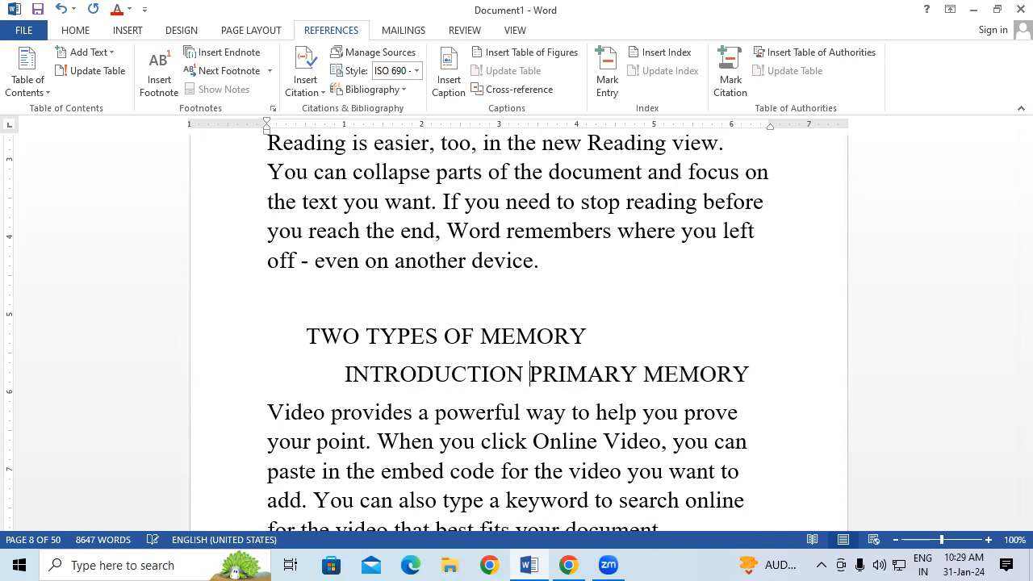
Step: Insert the indented heading "RAM (RANDOM ACCESS MEMORY)" above the "Save time in Word" paragraph on page 9, leaving a blank line above it
scroll(348, 398, down, 4)
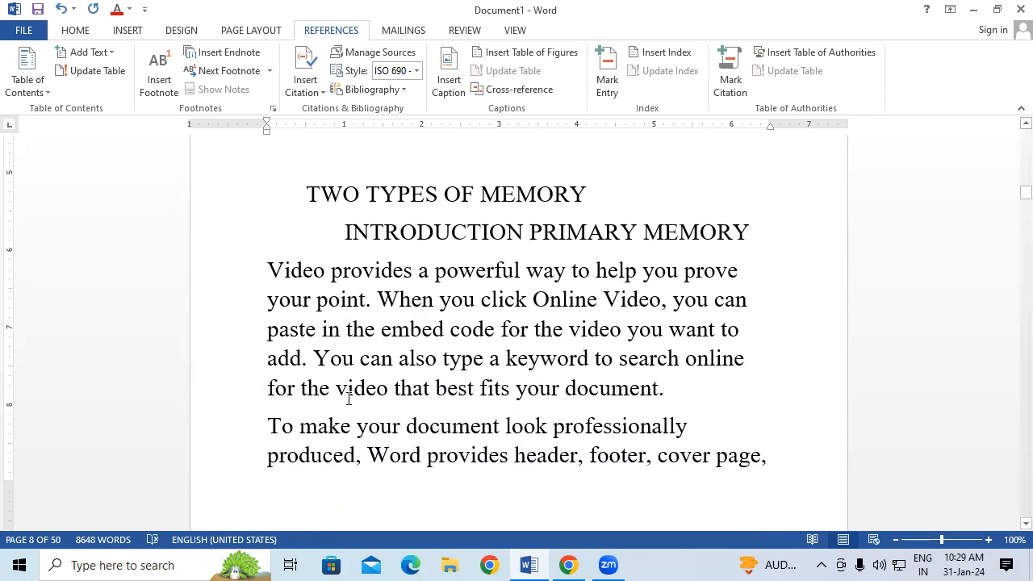
scroll(348, 399, down, 6)
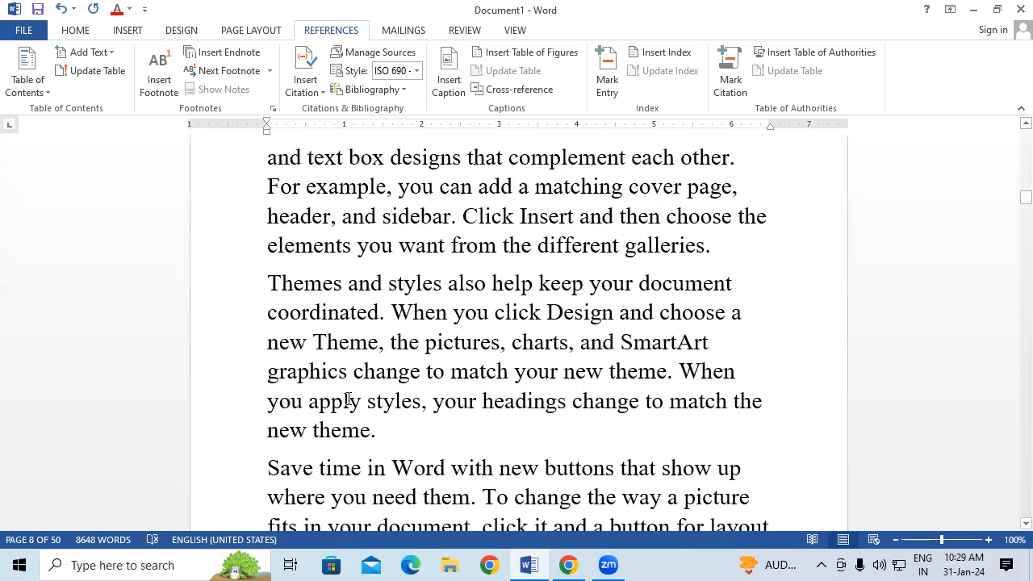
click(410, 332)
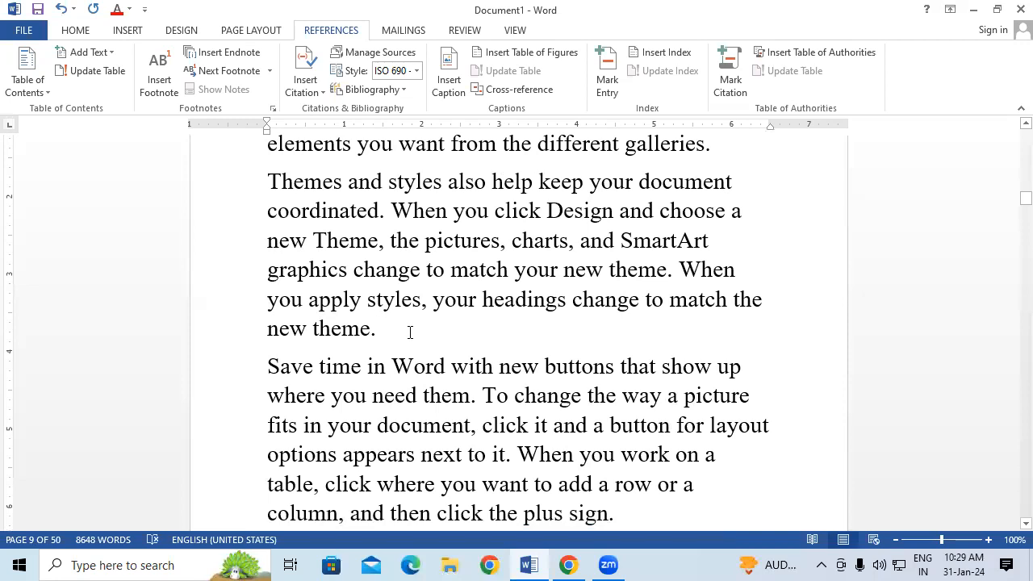
key(Return)
key(Return)
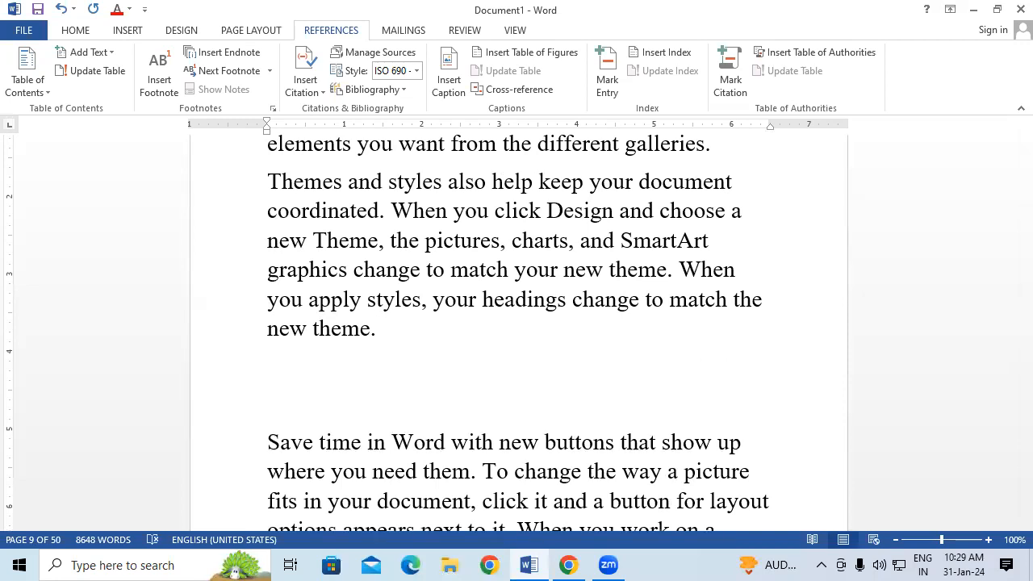
key(Tab)
text(RAM)
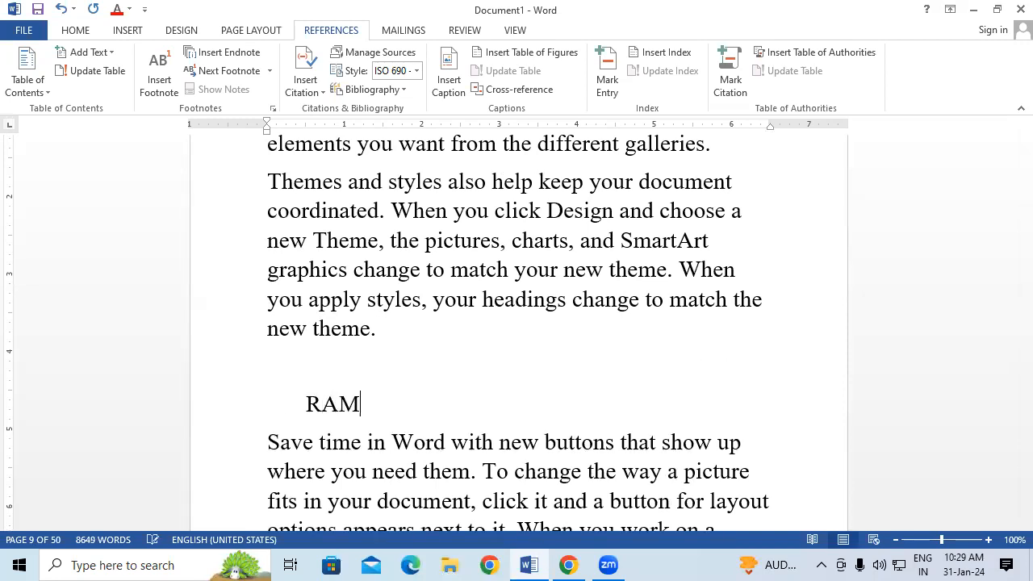
text((RANDOM ACCESS MEMORY))
click(362, 403)
Step: Insert two blank lines after the "Save time in Word" paragraph on page 9 to push the "Reading is easier" paragraph onto page 10
scroll(413, 448, down, 3)
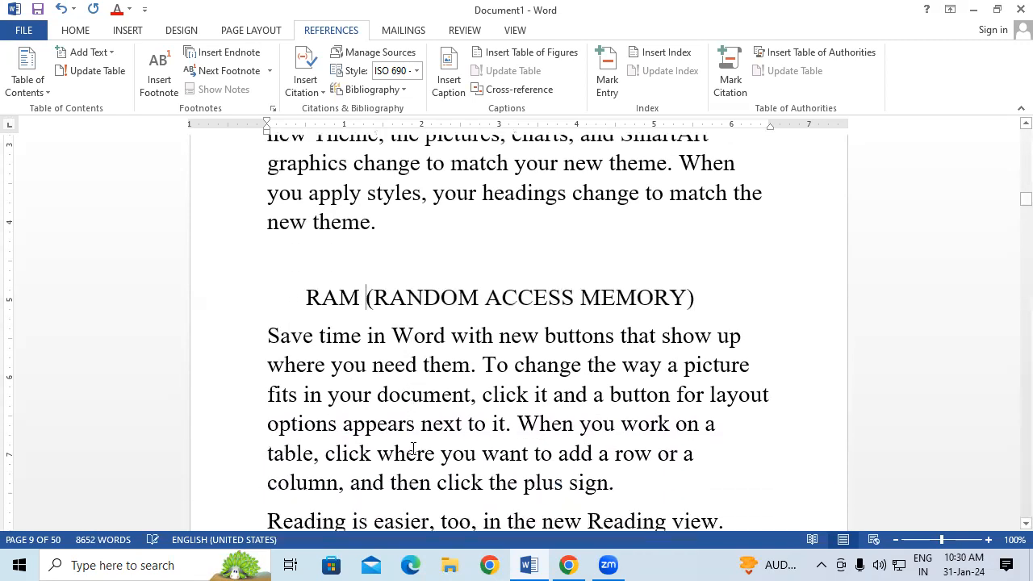
scroll(405, 349, down, 2)
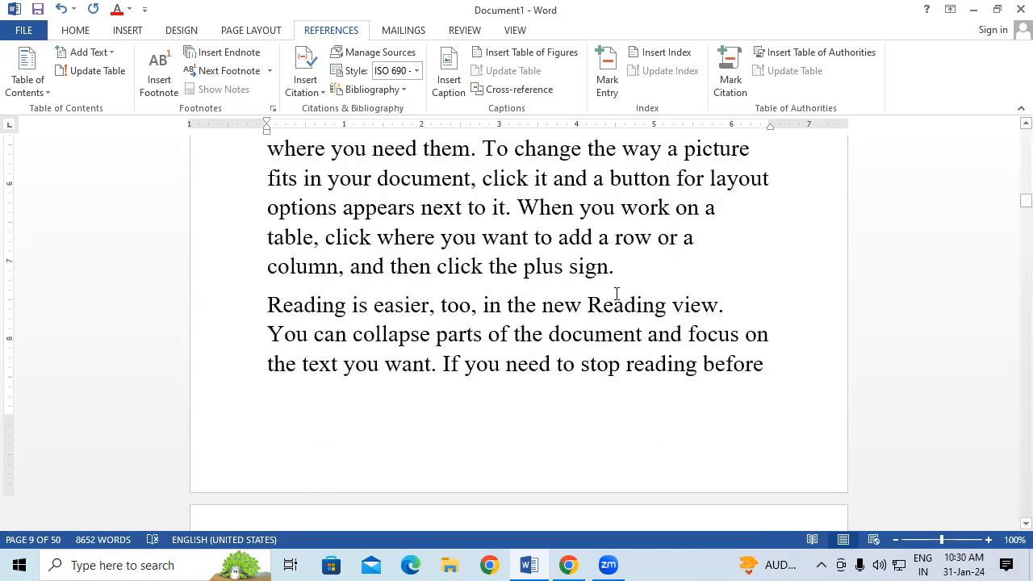
scroll(649, 256, up, 1)
scroll(662, 297, down, 1)
click(665, 296)
key(Return)
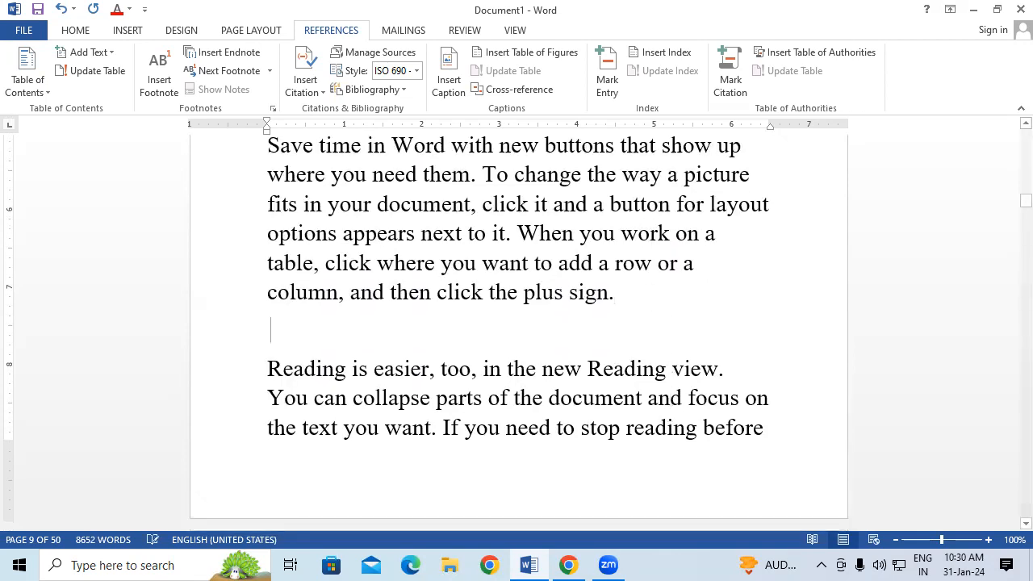
key(Return)
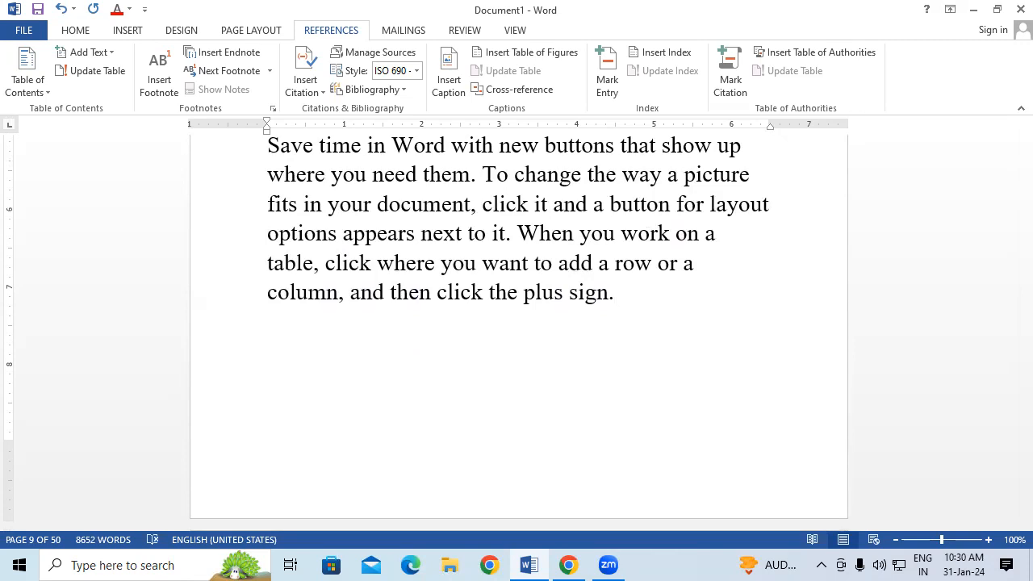
Step: Add the indented heading "ABOUT DRAM (DYNAMIC RAM)" on a new line above the "Reading is easier" paragraph on page 10
scroll(650, 309, down, 4)
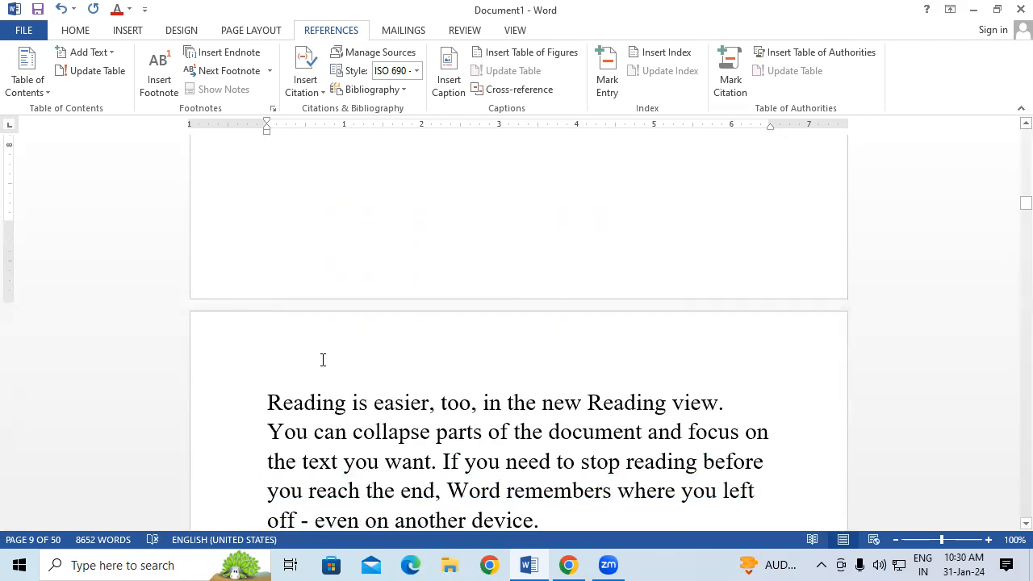
click(315, 402)
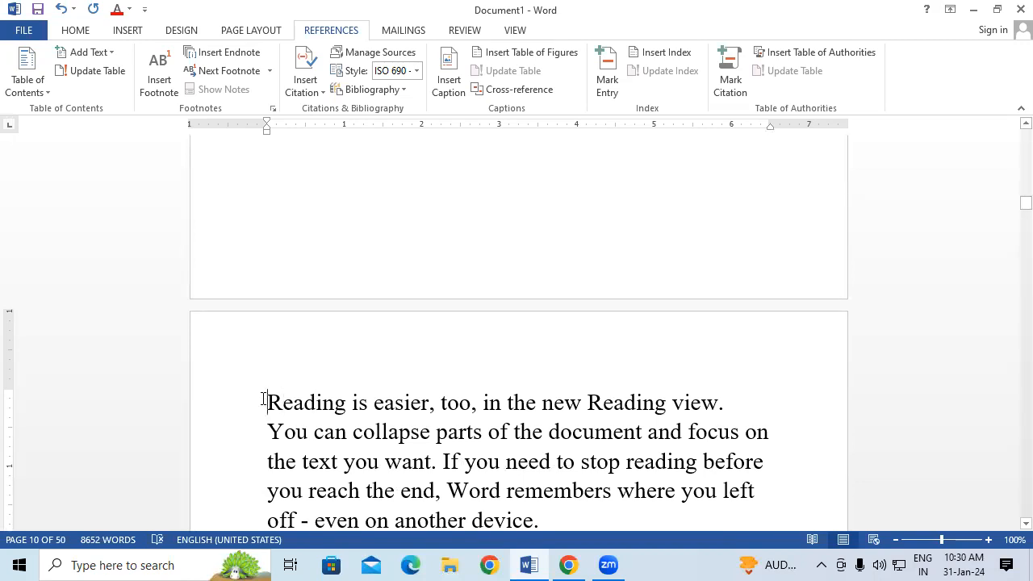
key(Return)
click(277, 391)
key(Tab)
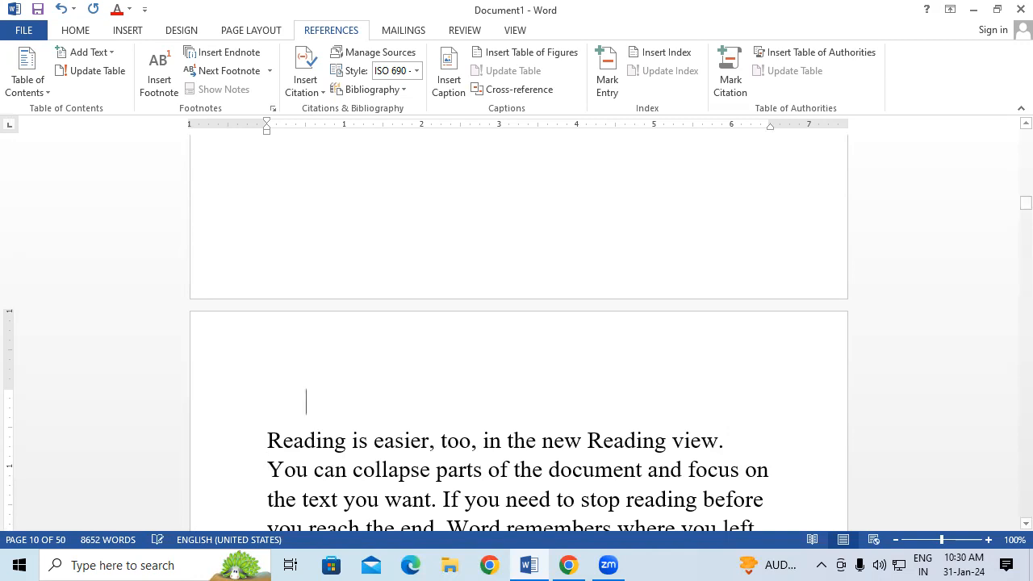
text(ABOUT)
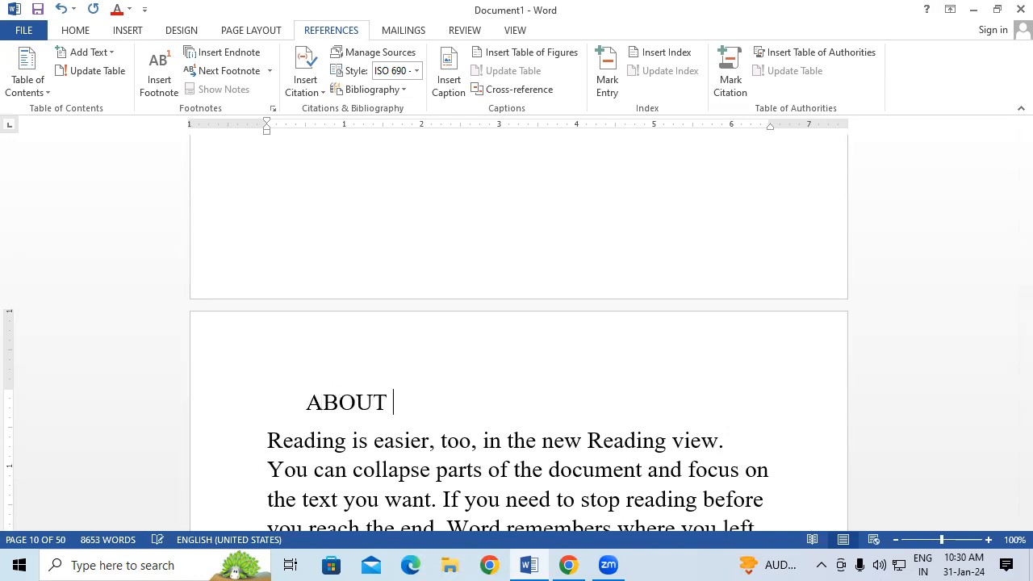
text( DRAM(DYB)
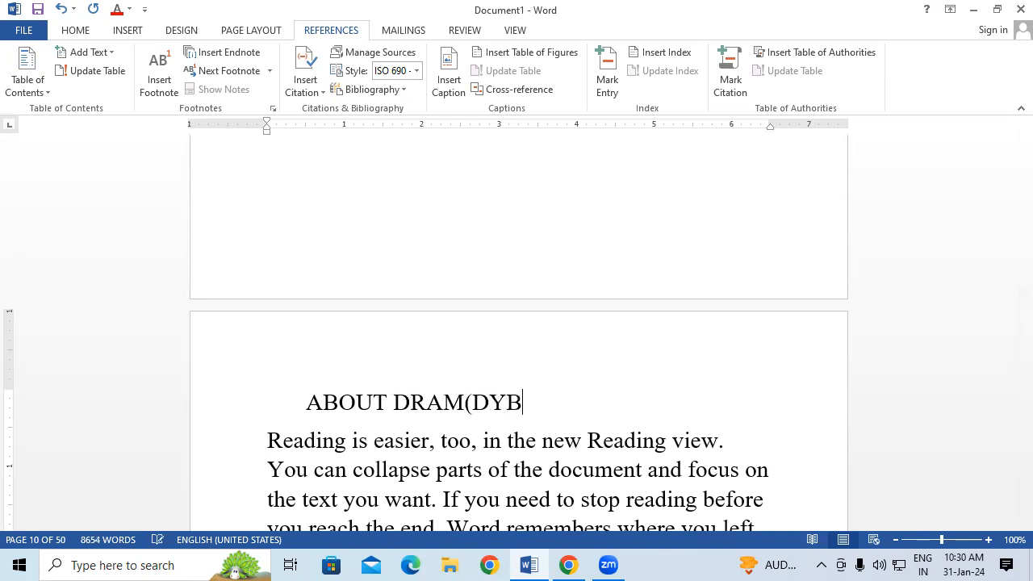
key(BackSpace)
text(NAMIC )
text(RAM)
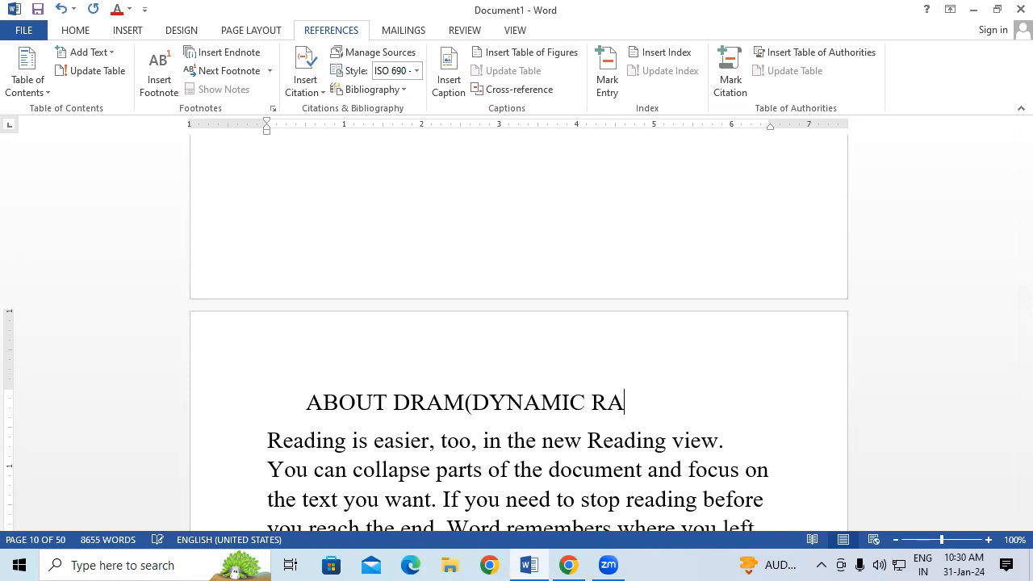
text())
click(465, 402)
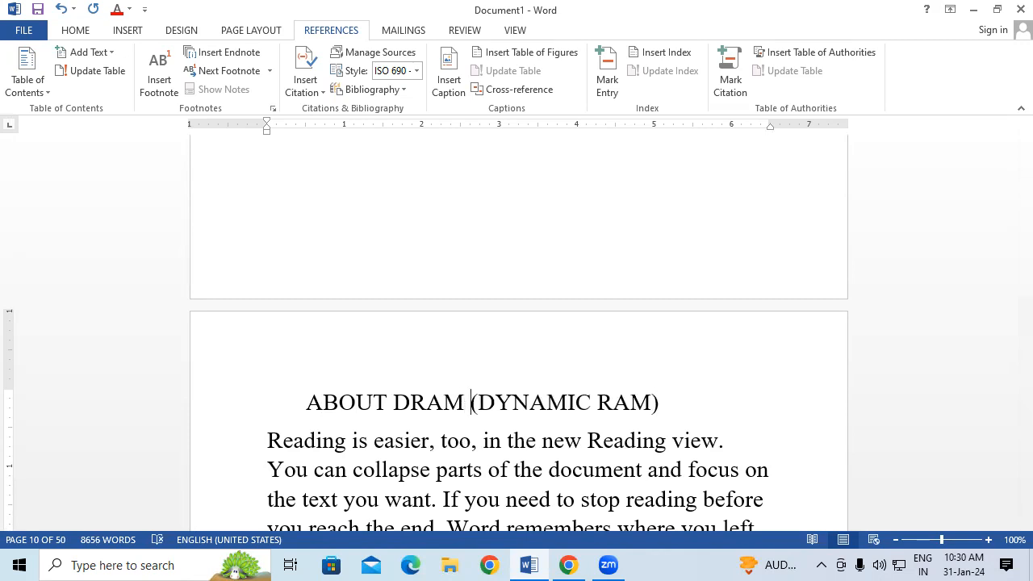
Step: Insert the indented heading "ABOUT SRAM(STATIC RAM)" above the "To make your document" paragraph on page 10, leaving a blank line above it
scroll(516, 339, down, 5)
scroll(516, 339, down, 3)
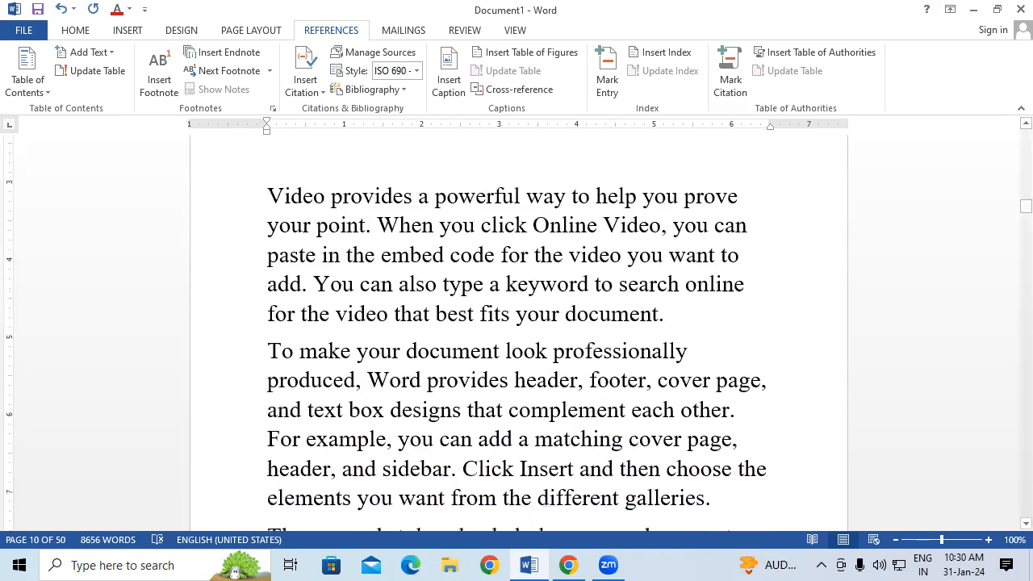
click(699, 308)
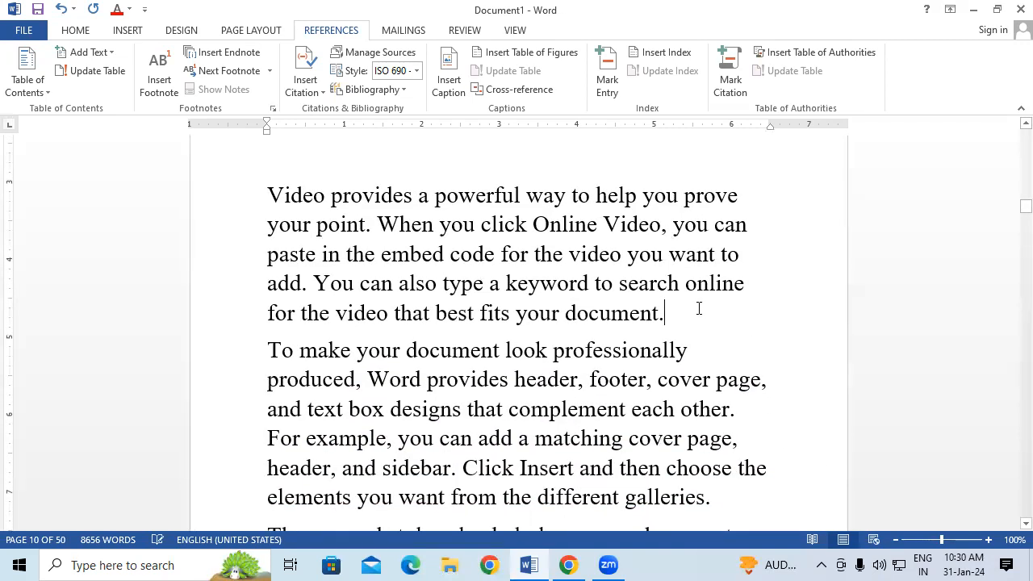
key(Return)
key(Return)
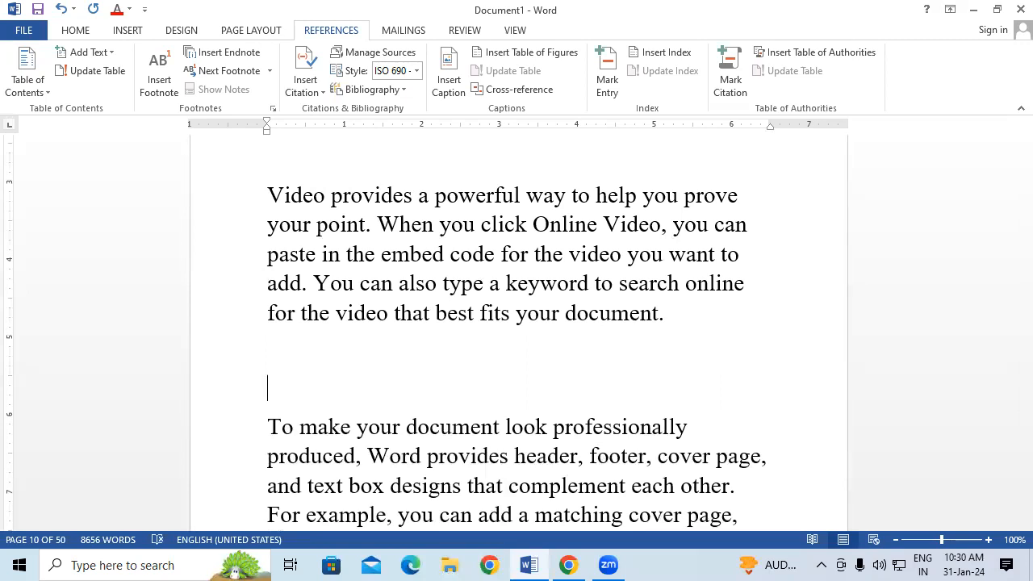
text(ABOUT SRAM)
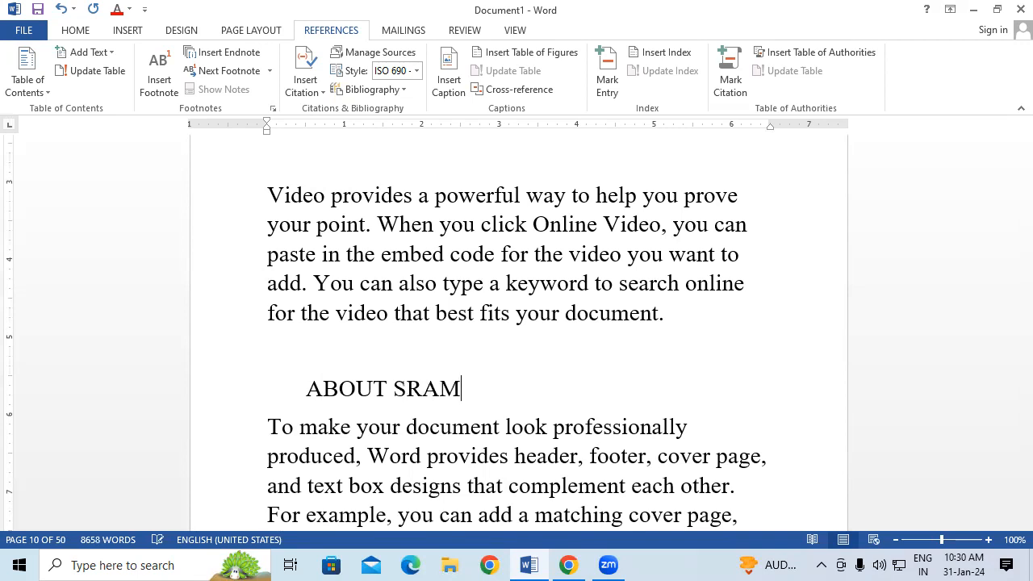
text((SY)
key(BackSpace)
text(TAI)
key(BackSpace)
text(TIC )
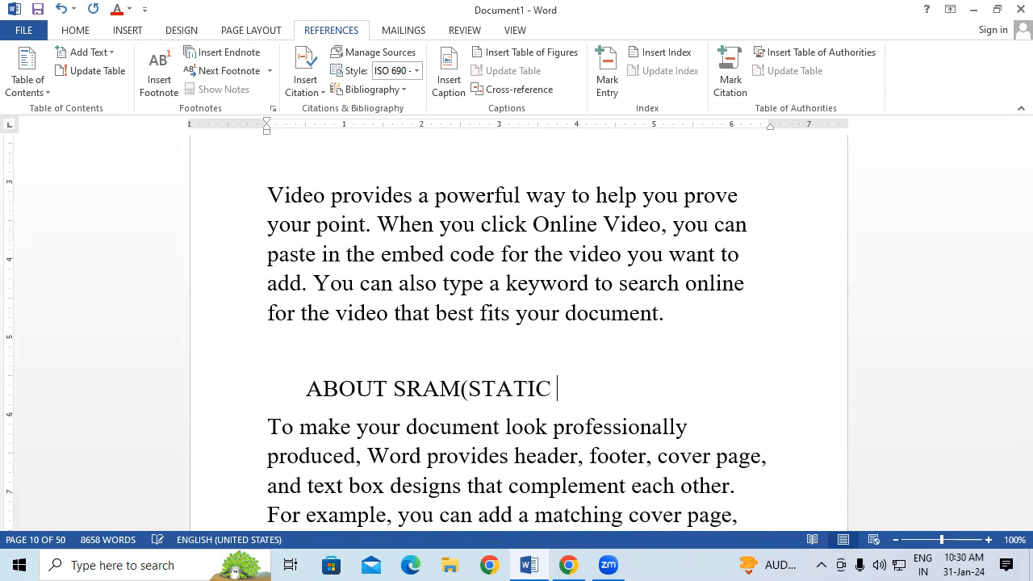
text(RAM)
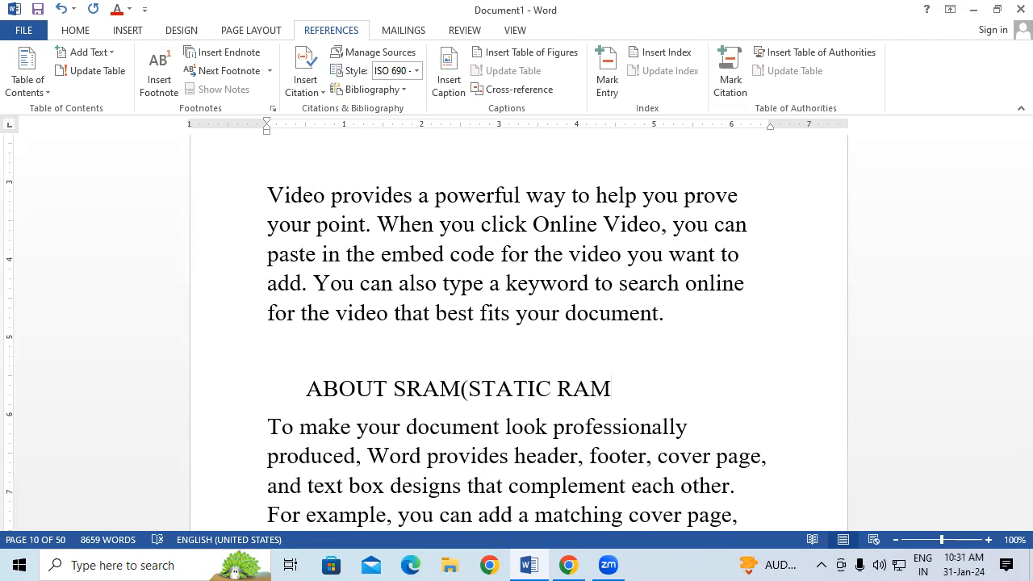
text())
Step: Add the heading "Introduction of secondary memory" above the "Themes and styles" paragraph on page 11 and convert it to uppercase
scroll(516, 323, down, 6)
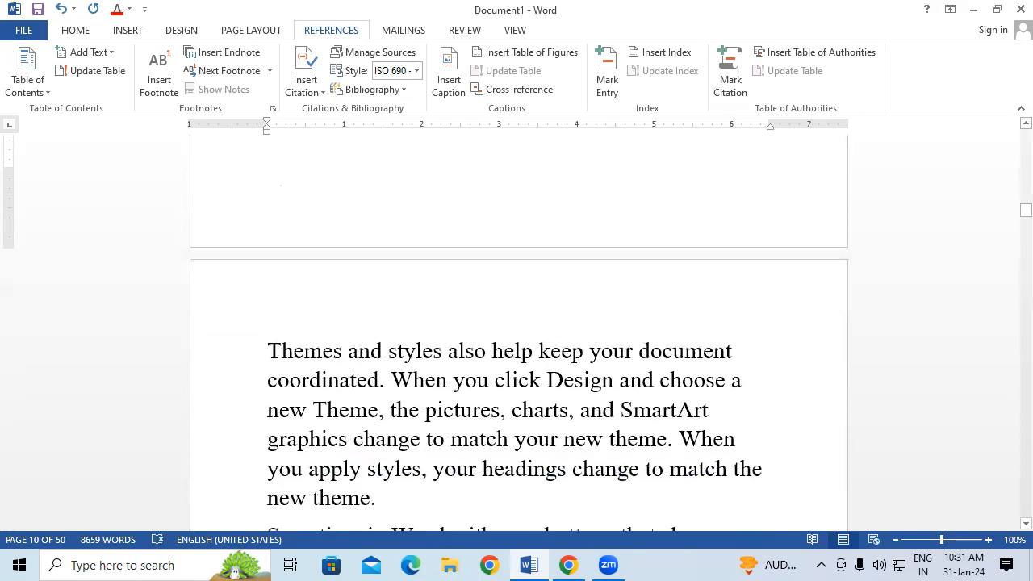
scroll(605, 284, down, 1)
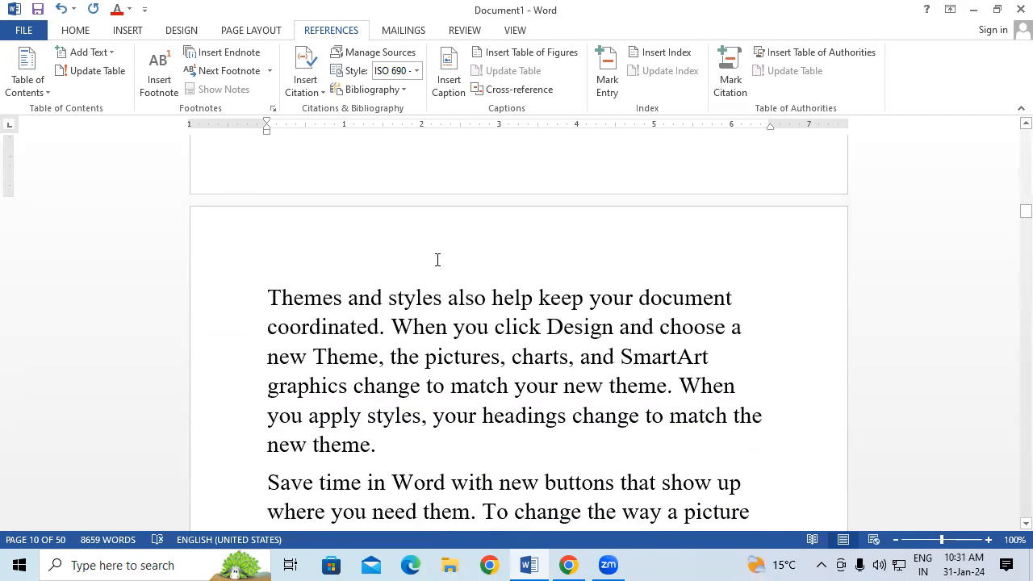
click(260, 290)
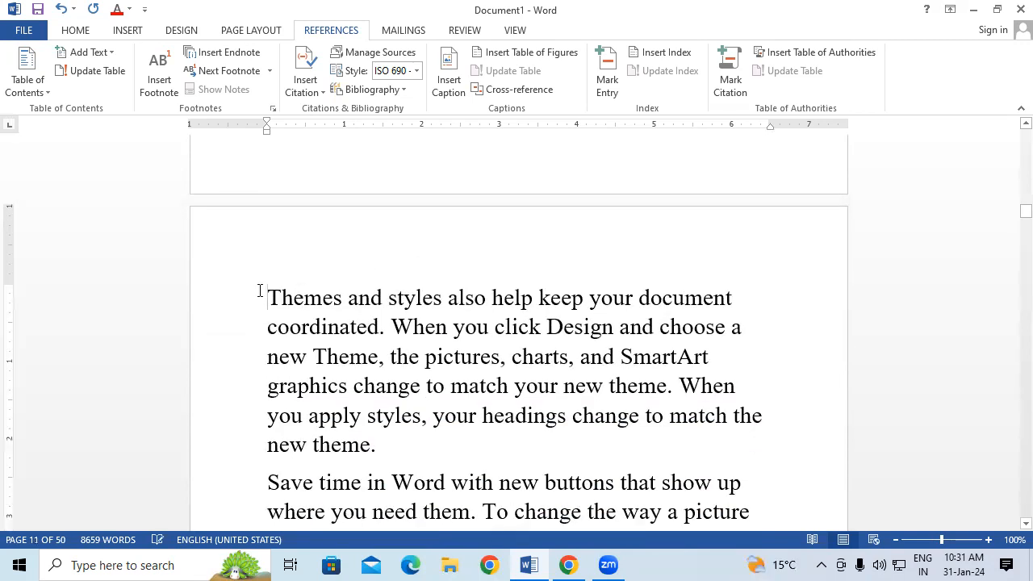
key(Return)
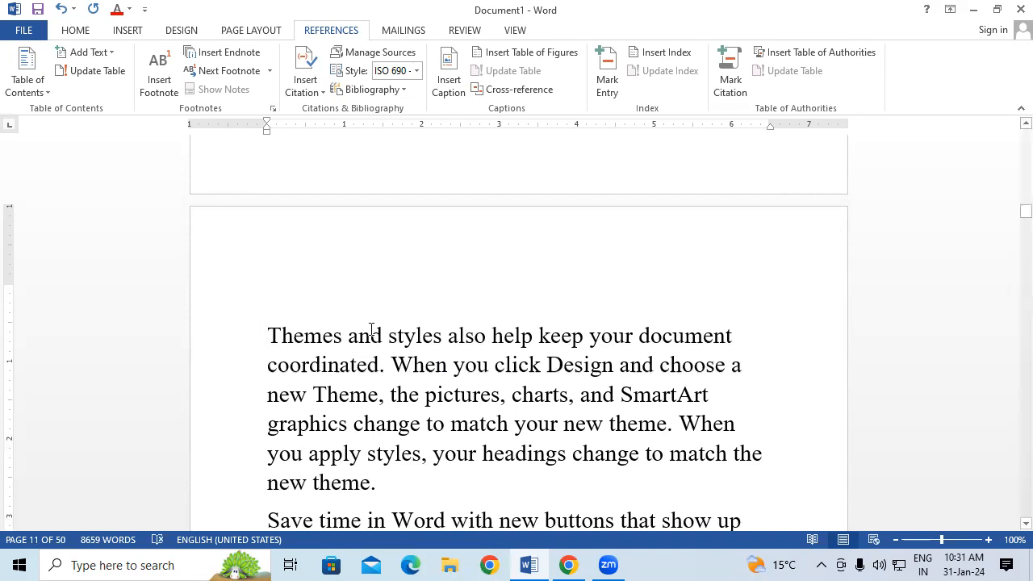
click(304, 297)
text(introduction)
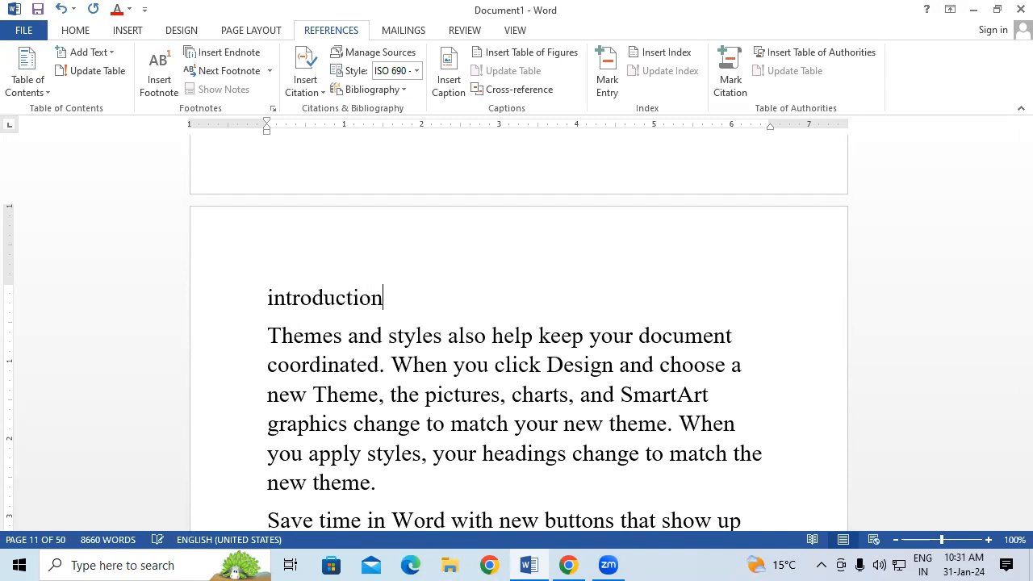
text( of secondary memory)
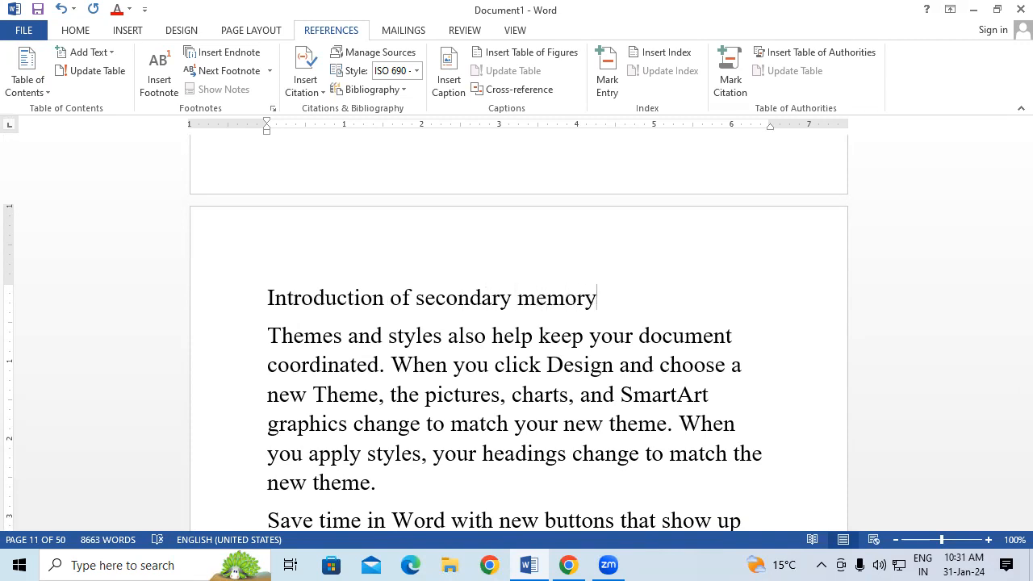
click(221, 307)
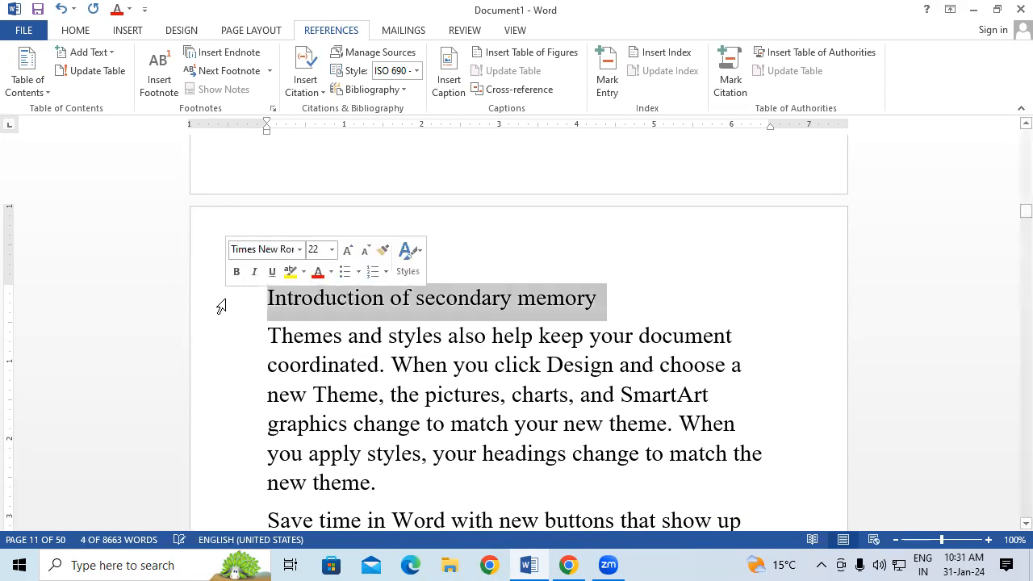
key(shift+F3)
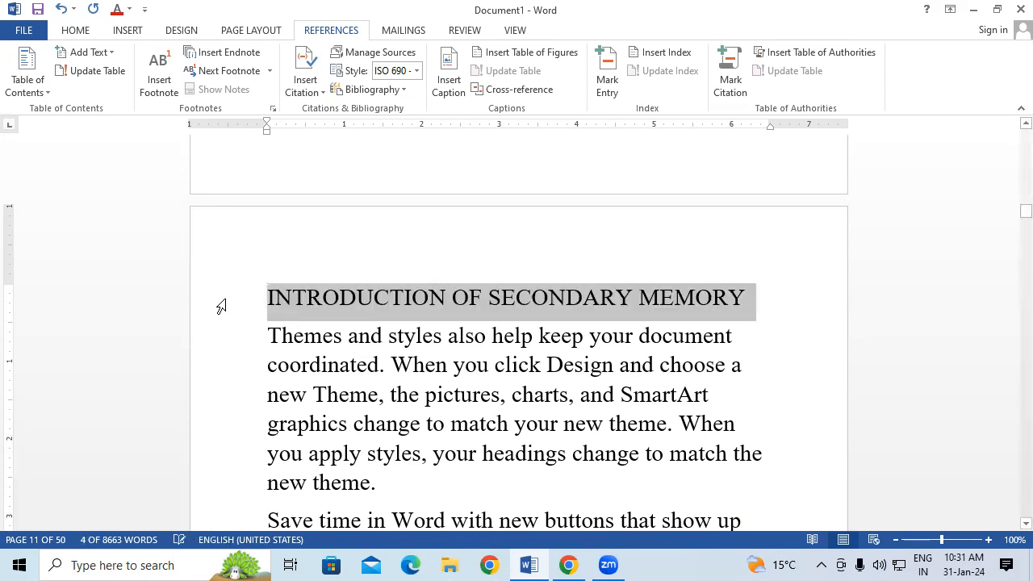
Step: Add the indented heading "HDD (HARD DISK DRIVE)" on a new line above the "Save time in Word" paragraph on page 11
scroll(434, 426, down, 3)
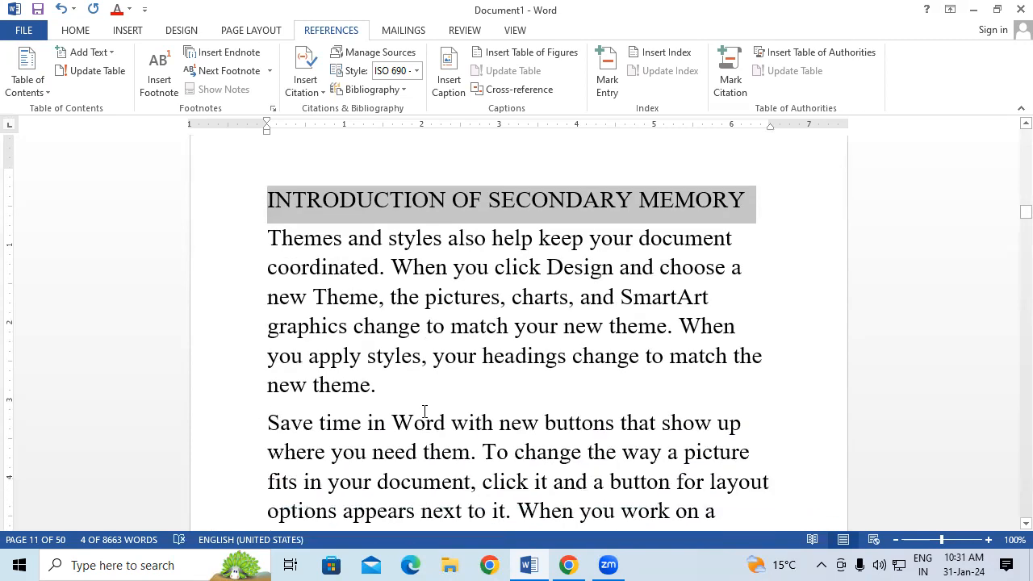
click(410, 372)
key(Return)
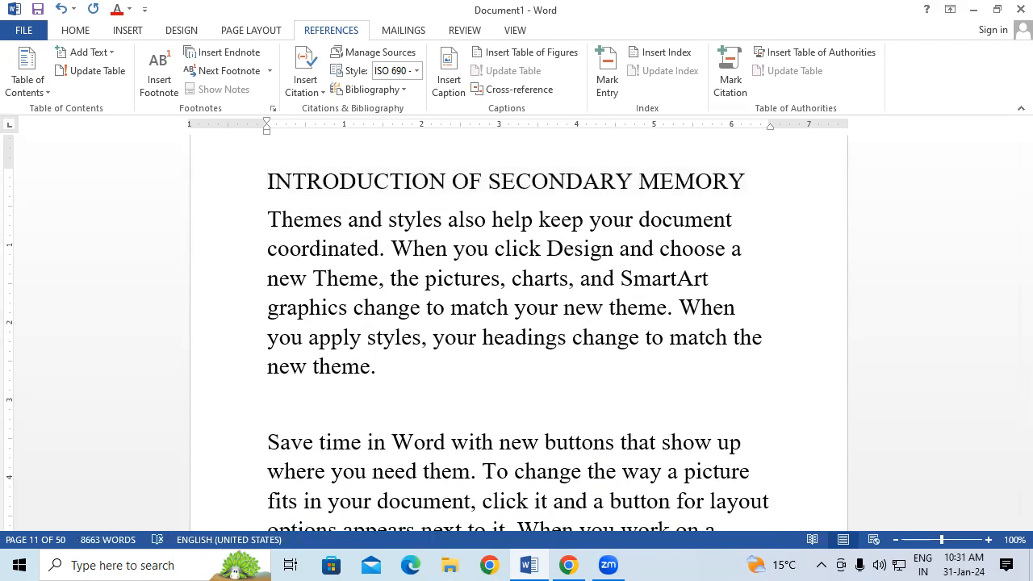
text(HDD (HAR)
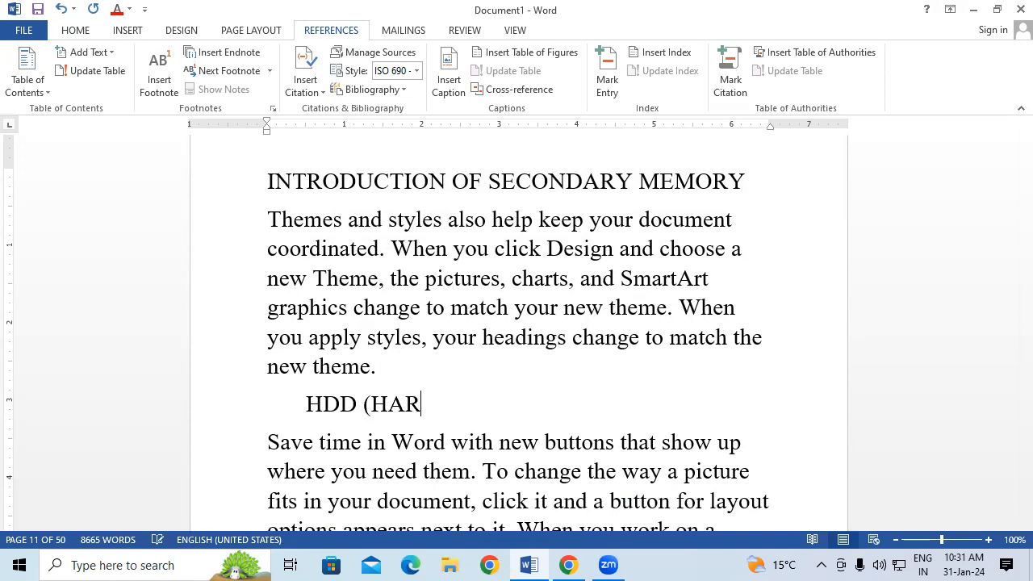
text(D DISK)
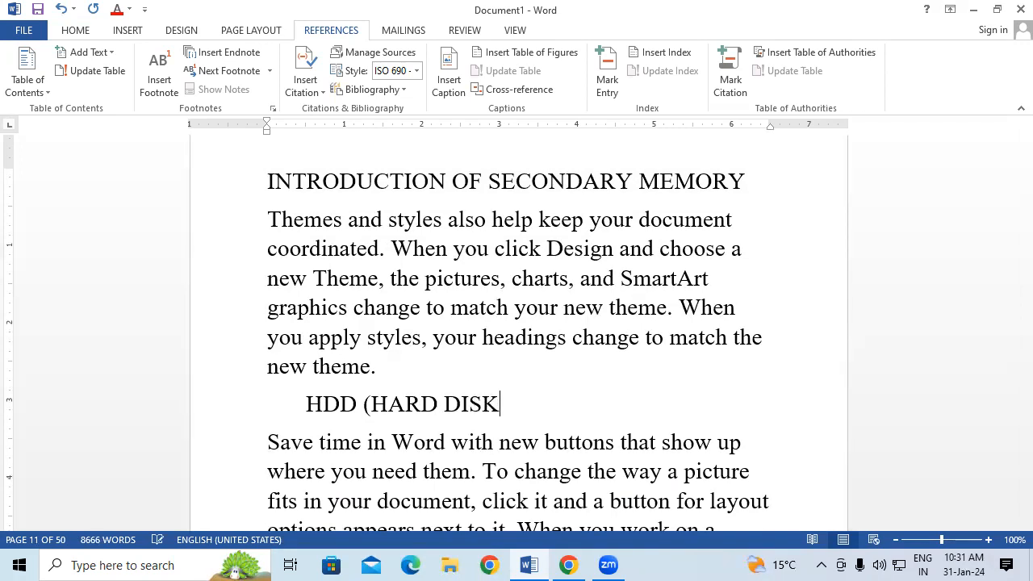
text( DRIVE))
scroll(518, 332, up, 2)
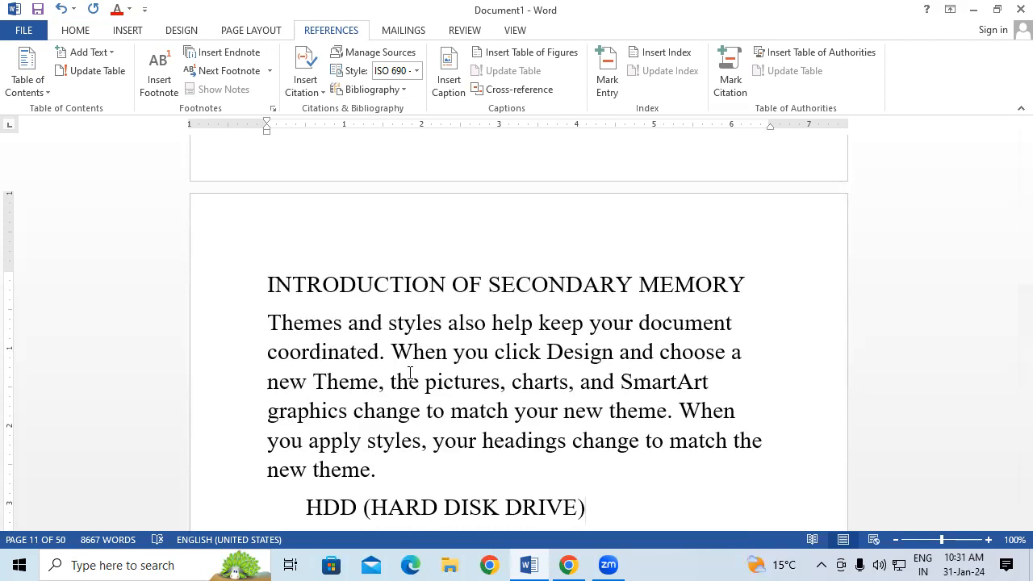
Step: Insert blank lines at the very start of the document, pushing the "LESSON 1" heading onto page 2 to free up the first page
key(ctrl+Home)
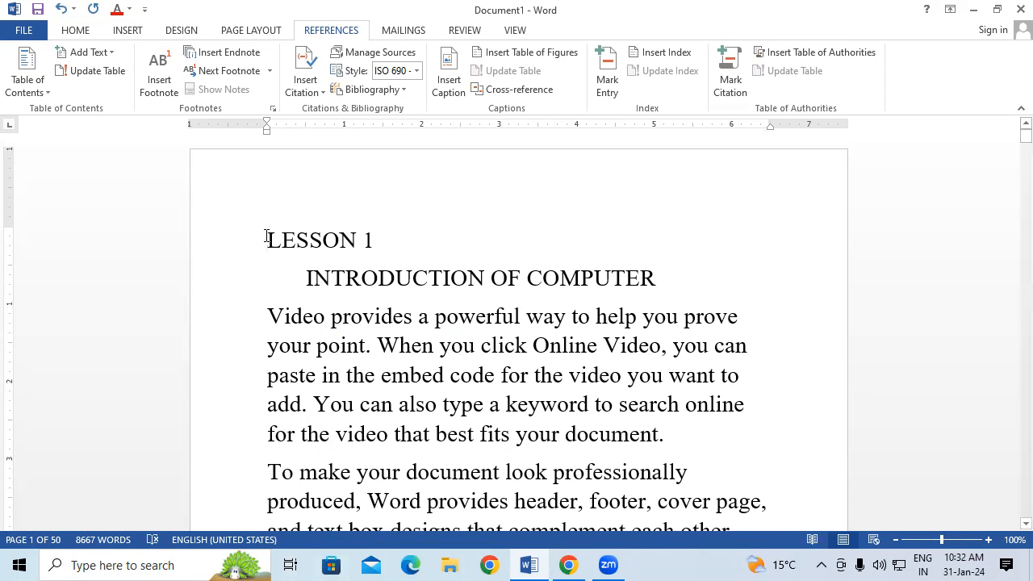
key(Return)
key(Return)
key(Return)
key(Return)
key(Return)
key(Return)
key(Return)
key(Return)
key(Return)
key(Return)
key(Return)
key(Return)
key(Return)
key(Return)
key(Return)
key(Return)
key(Return)
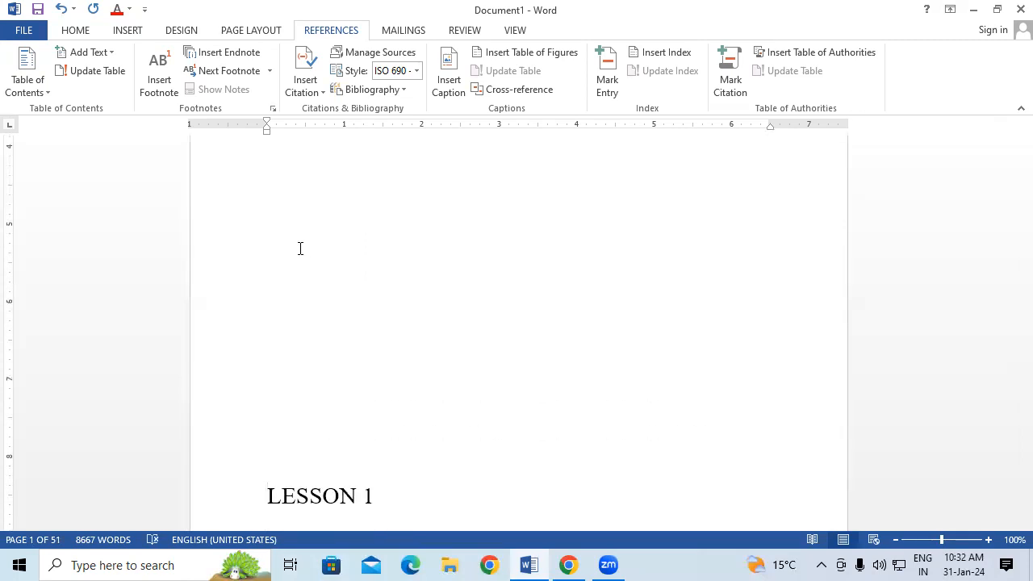
key(Return)
key(Return)
key(Return)
key(Return)
Step: Mark "LESSON 1" as table of contents Level 1 and "INTRODUCTION OF COMPUTER" below it as Level 2
scroll(516, 363, down, 3)
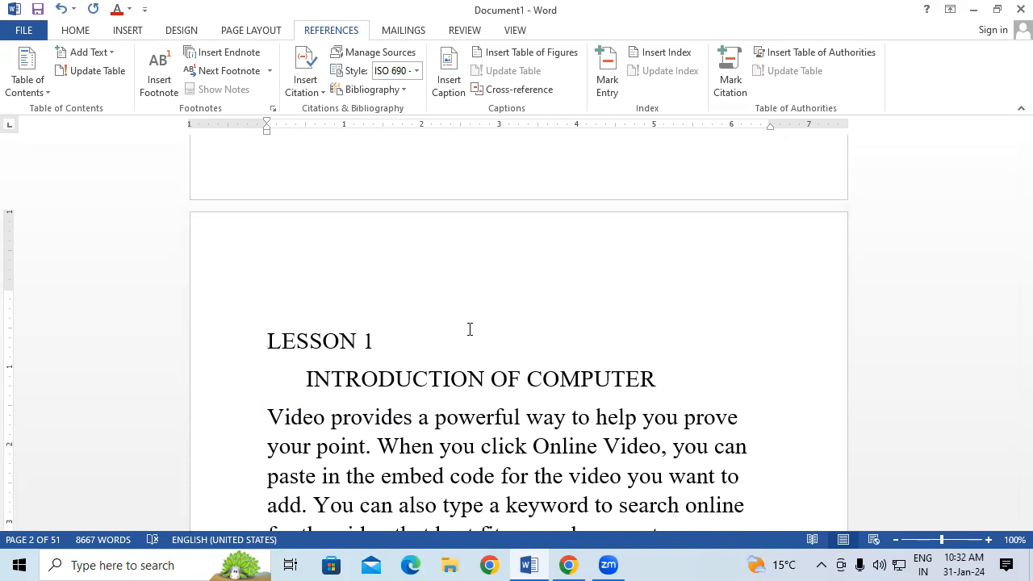
click(196, 356)
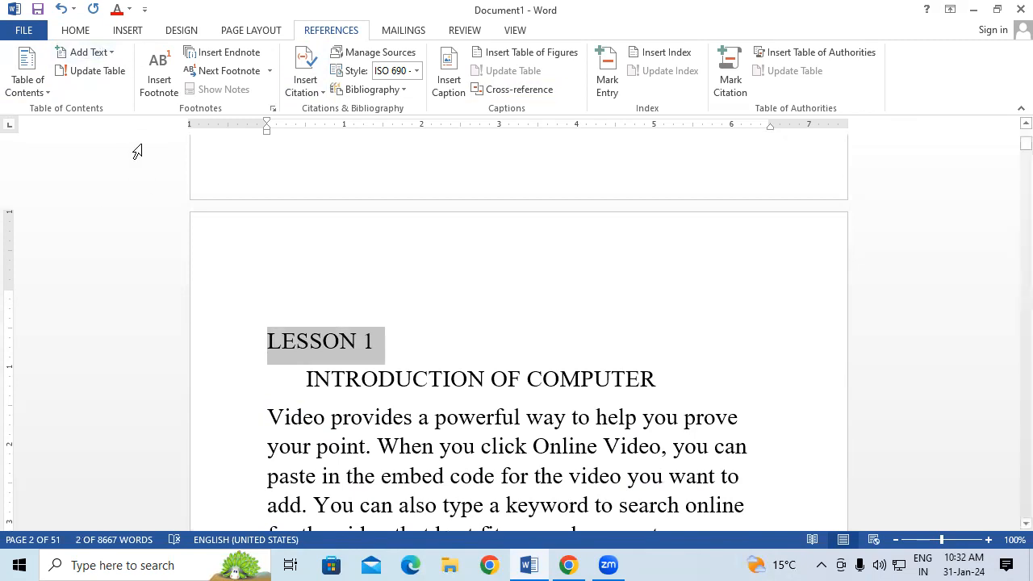
click(100, 61)
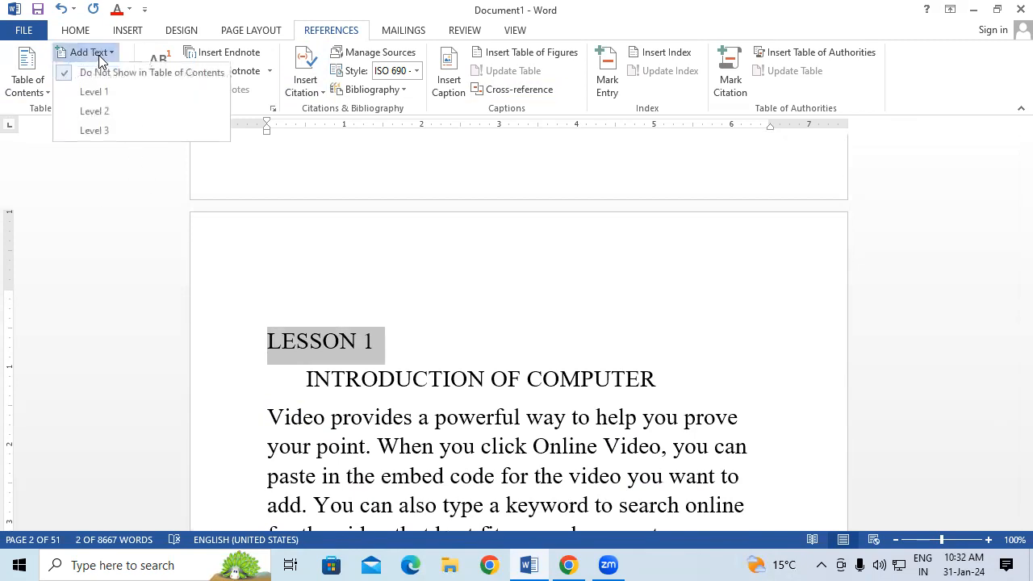
click(121, 91)
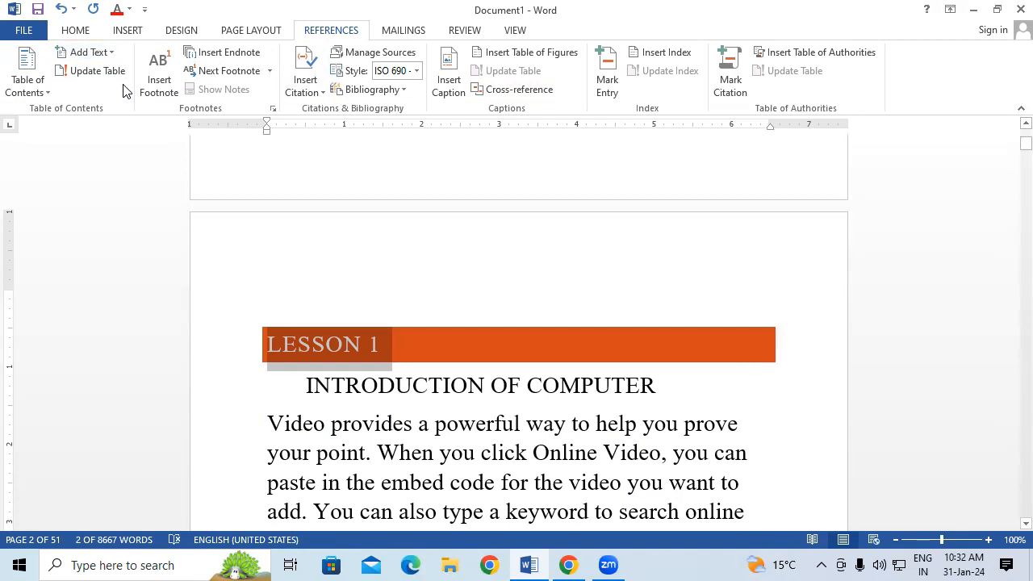
scroll(249, 256, down, 2)
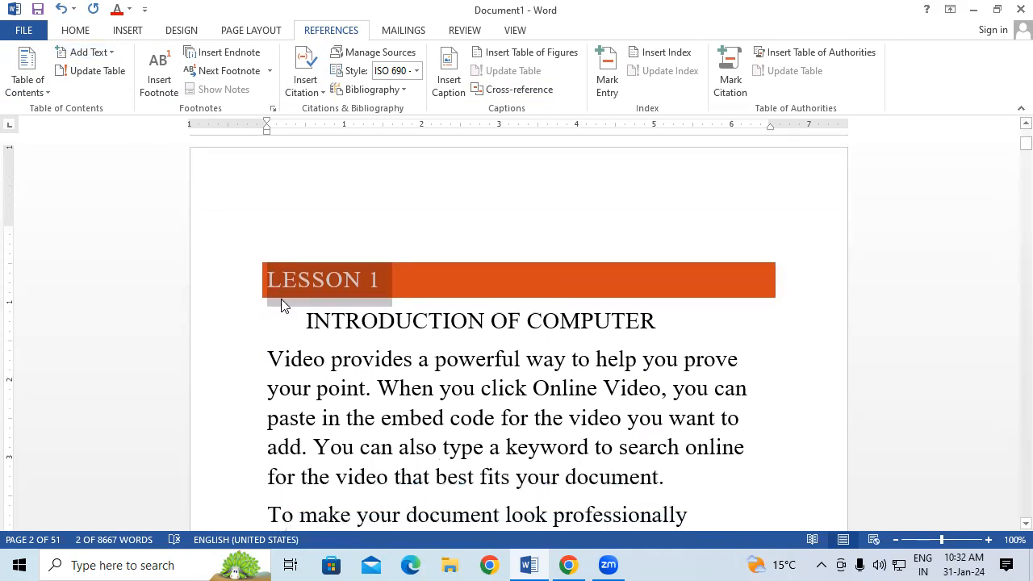
click(234, 331)
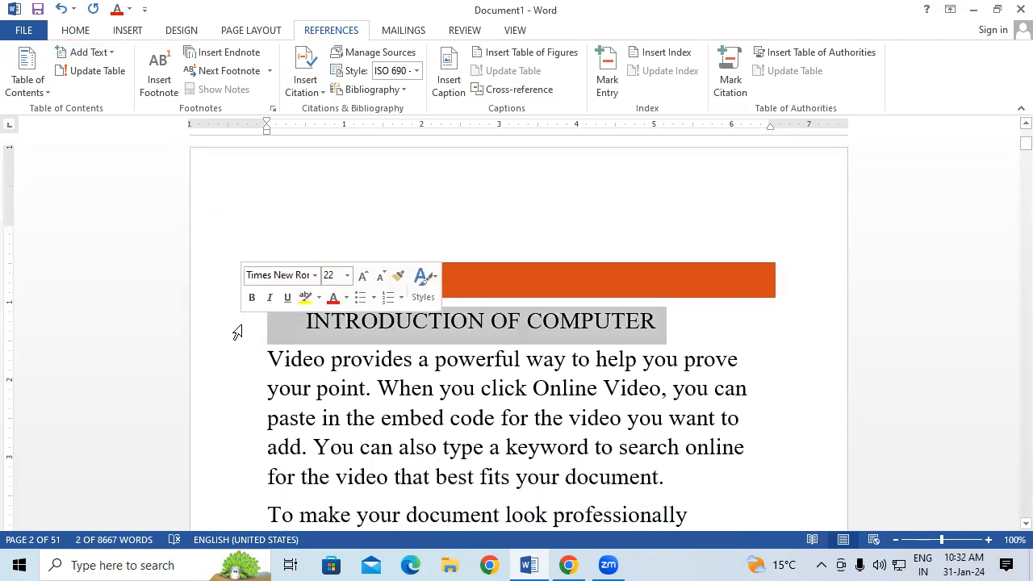
click(112, 53)
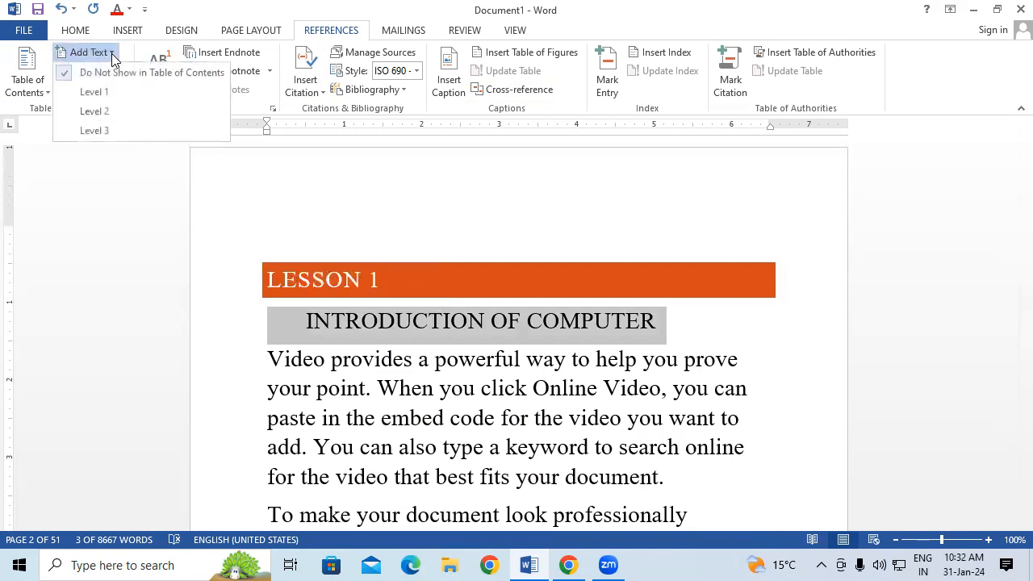
click(124, 110)
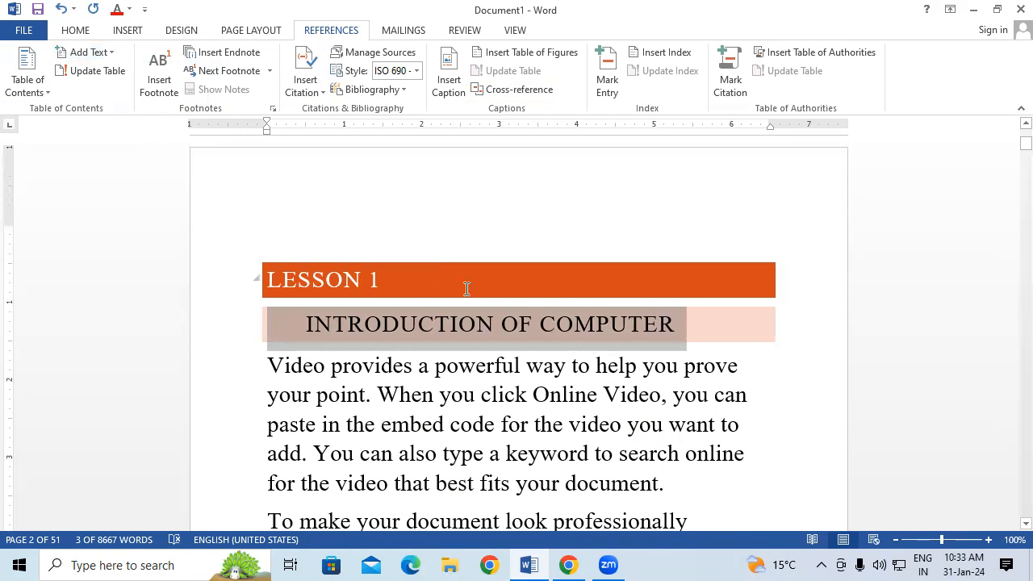
Step: Assign table of contents Level 3 to the "INTRODUCTION OF CPU" heading on page 3
scroll(466, 287, down, 7)
scroll(467, 289, down, 10)
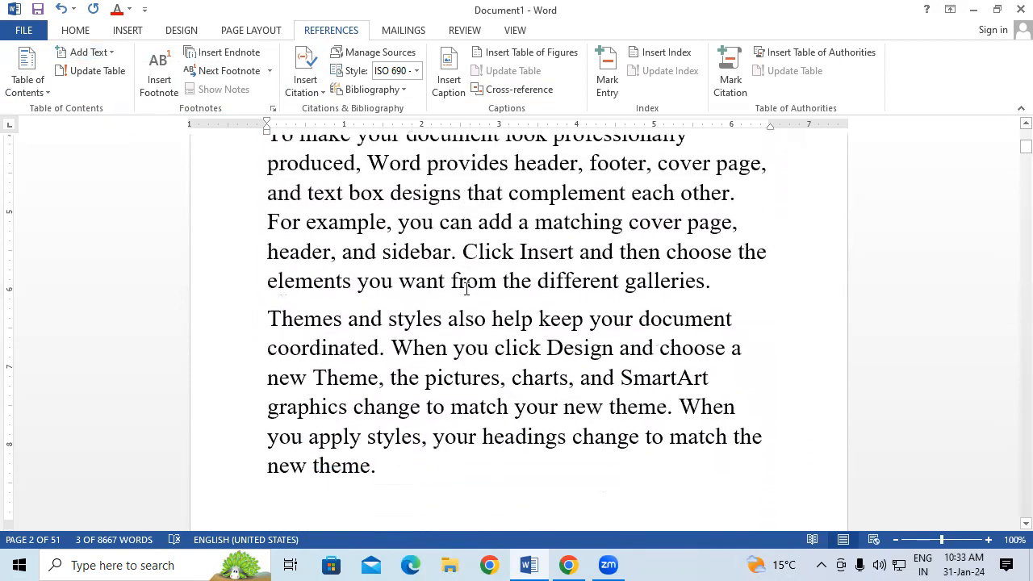
scroll(466, 289, down, 3)
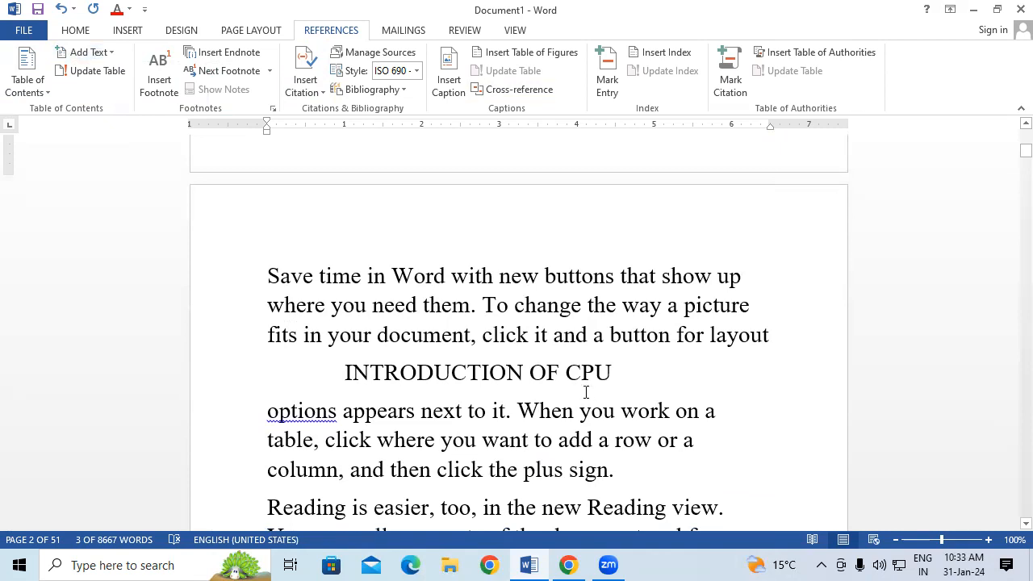
click(242, 382)
click(108, 52)
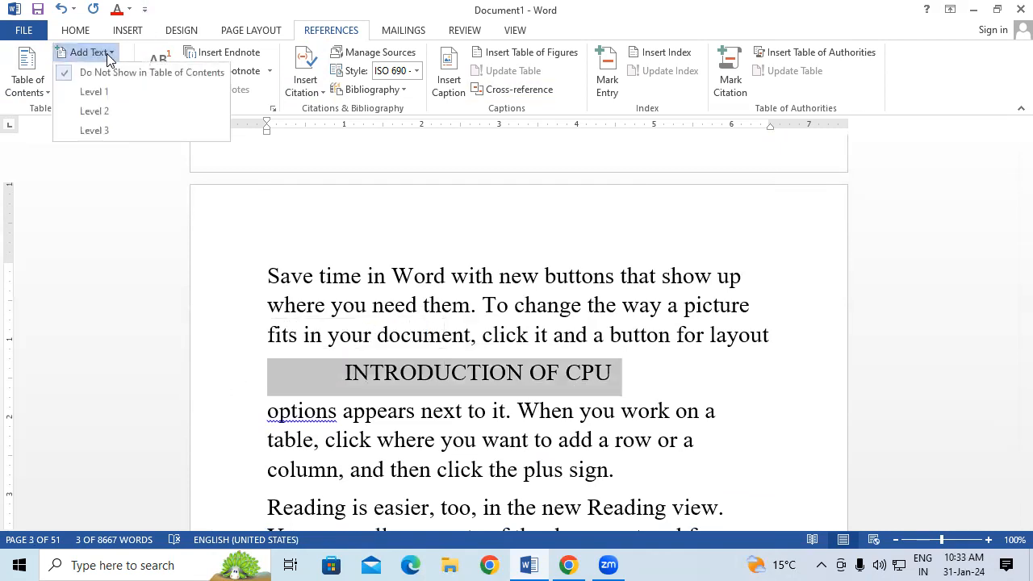
click(117, 129)
Step: Assign table of contents Level 2 to "INTRODUCTION OF OPERATING SYSTEM" on page 4 and reduce its font size to 18
scroll(419, 385, down, 5)
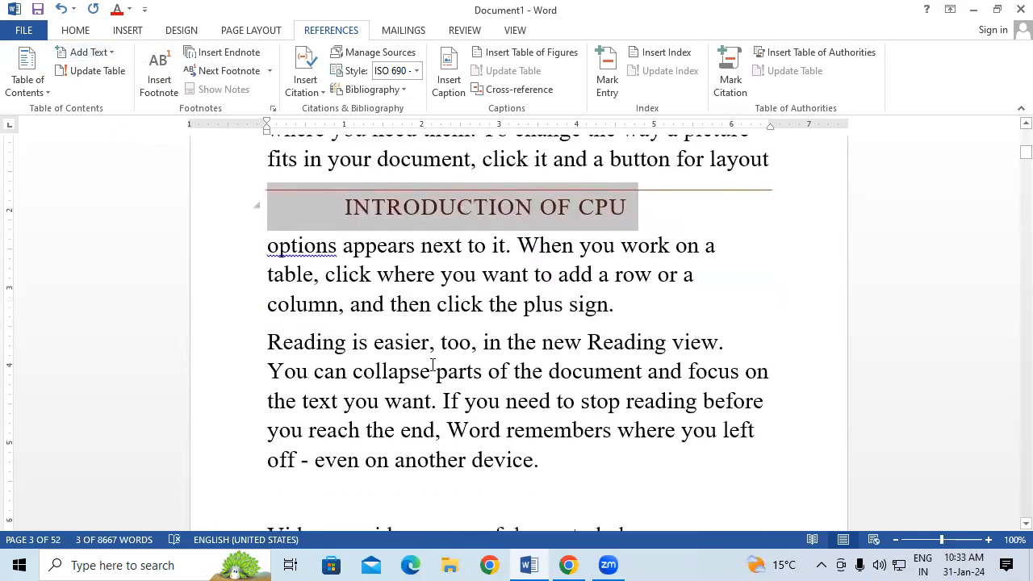
scroll(433, 364, down, 3)
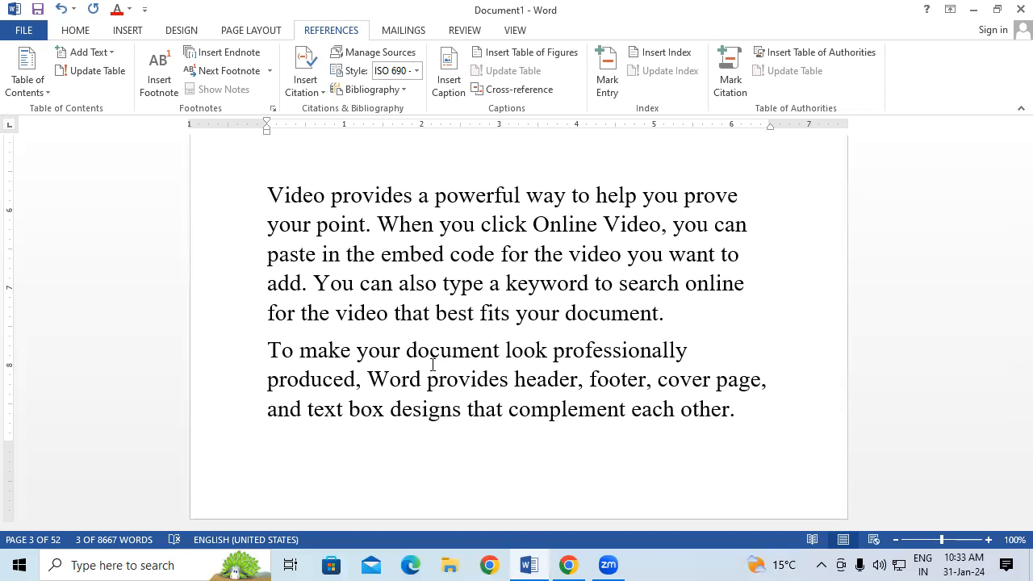
scroll(432, 365, down, 5)
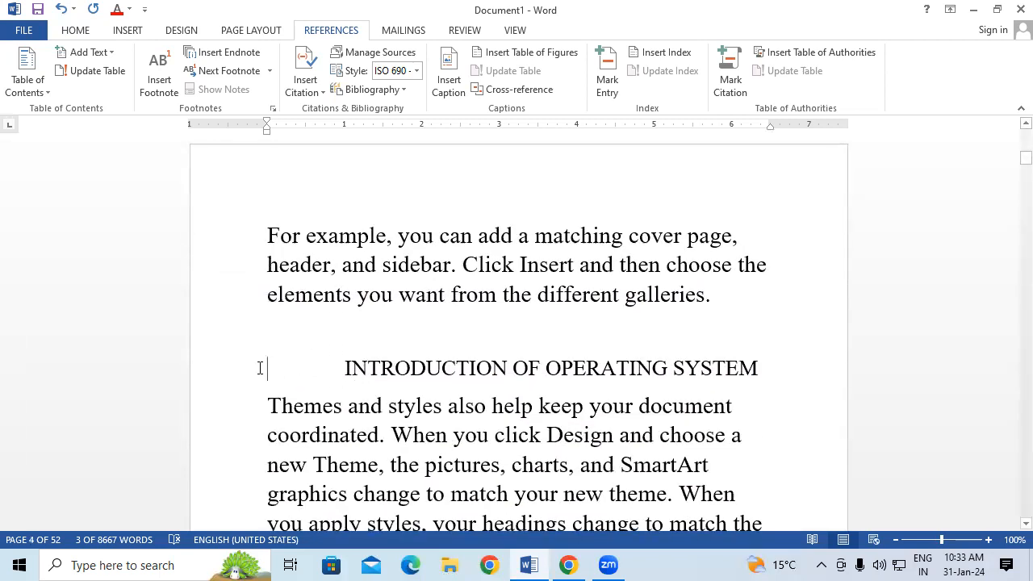
click(224, 376)
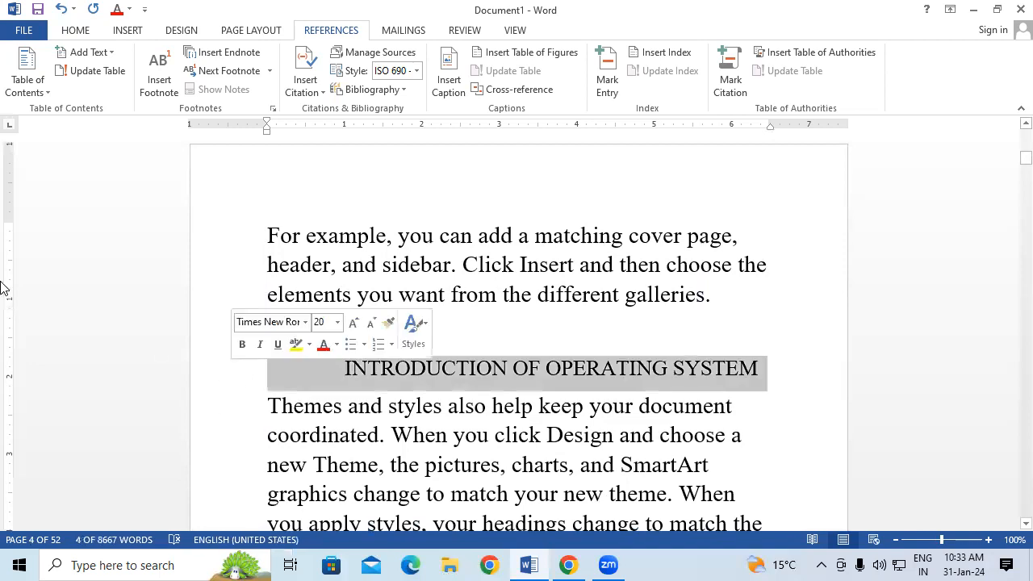
click(102, 53)
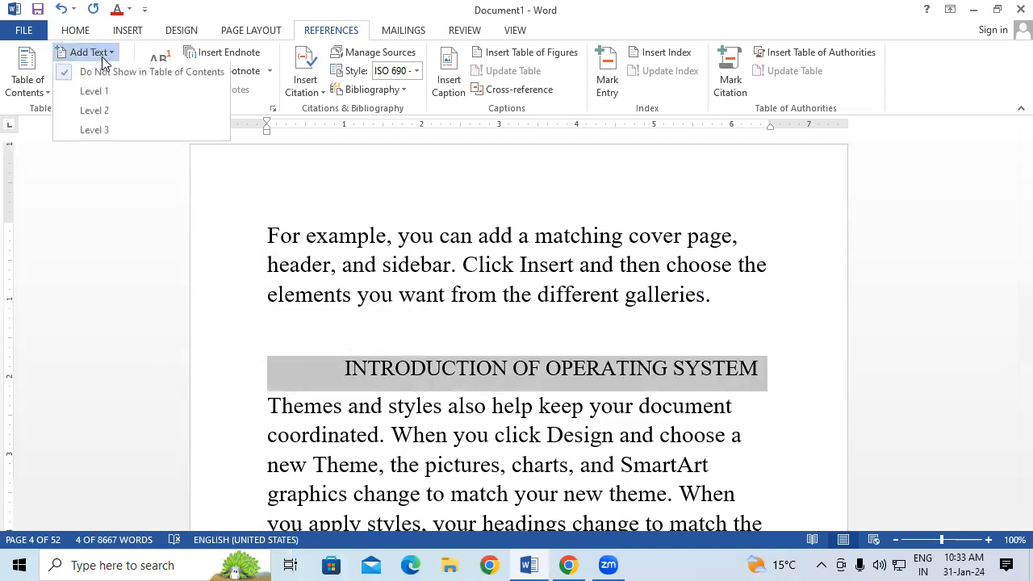
click(108, 110)
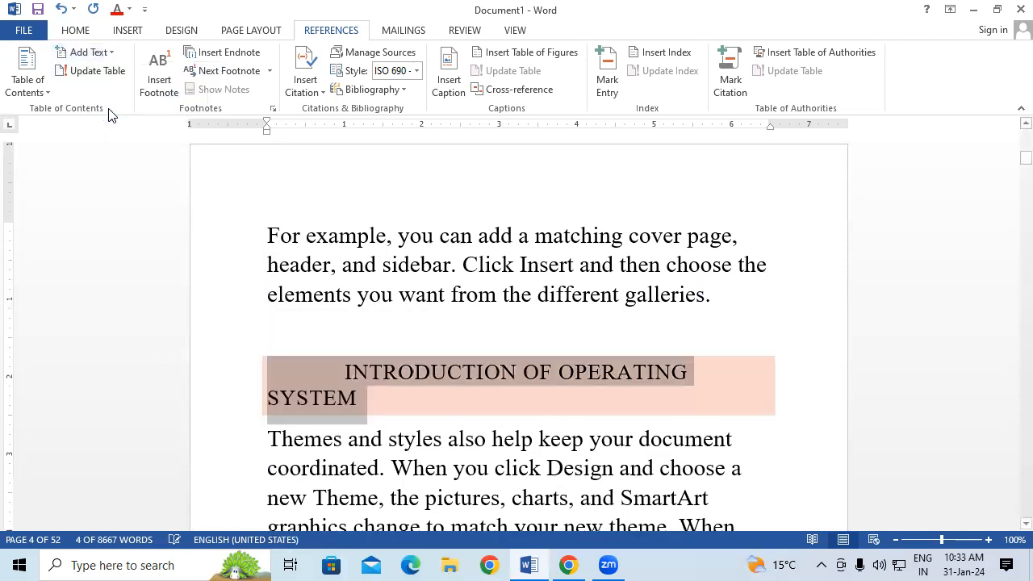
click(87, 32)
click(269, 58)
Step: Mark "LESSON 2" on page 5 as table of contents Level 1 and "ABOUT INPUT DEVICE" below it as Level 2
scroll(306, 359, down, 1)
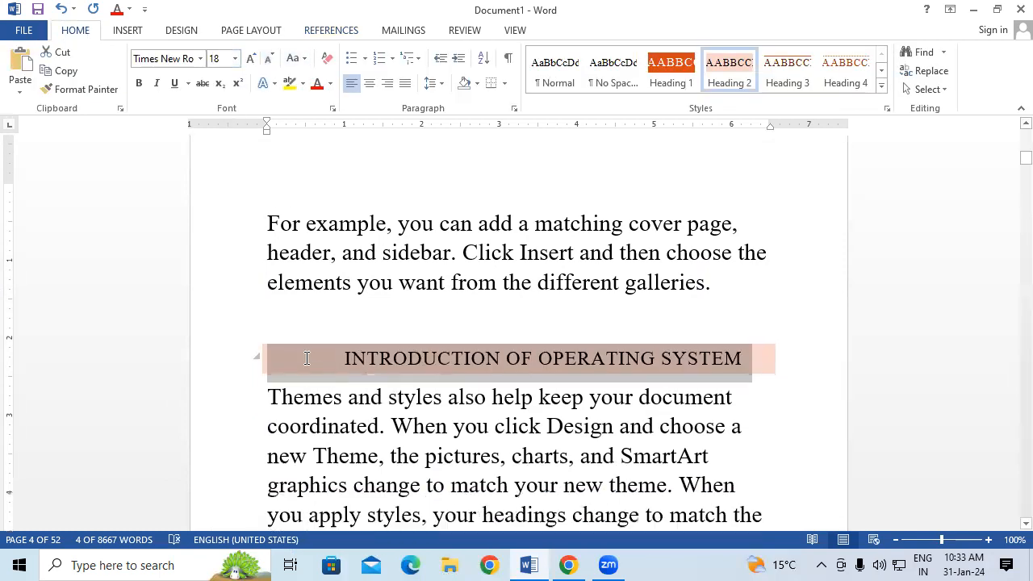
scroll(307, 358, down, 6)
scroll(307, 358, down, 5)
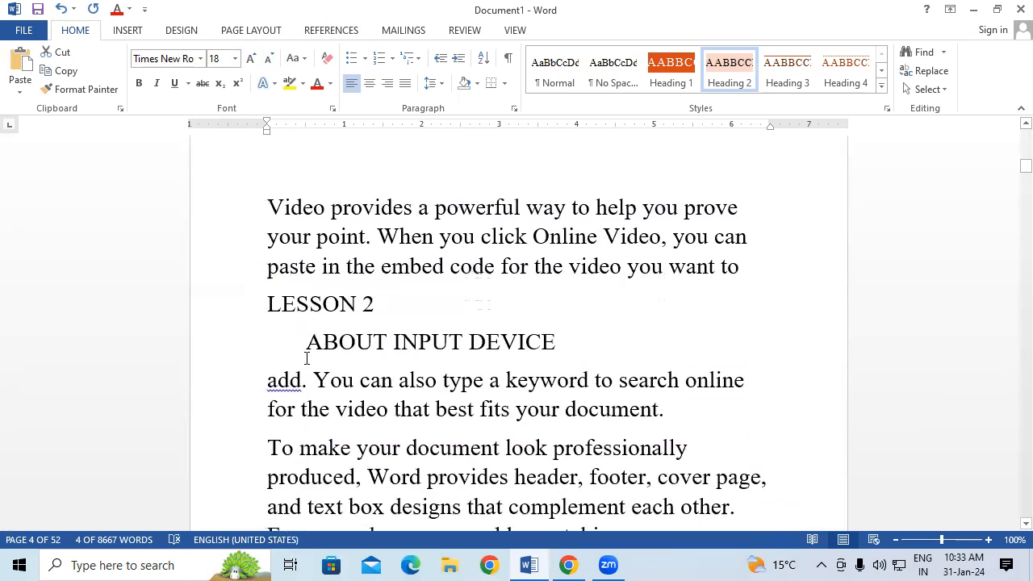
click(219, 311)
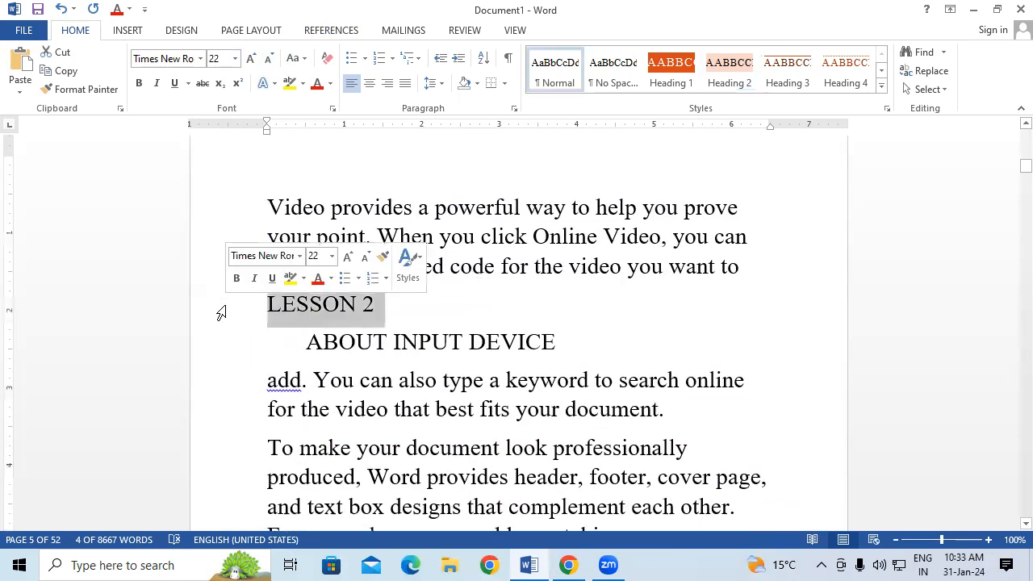
click(339, 32)
click(96, 50)
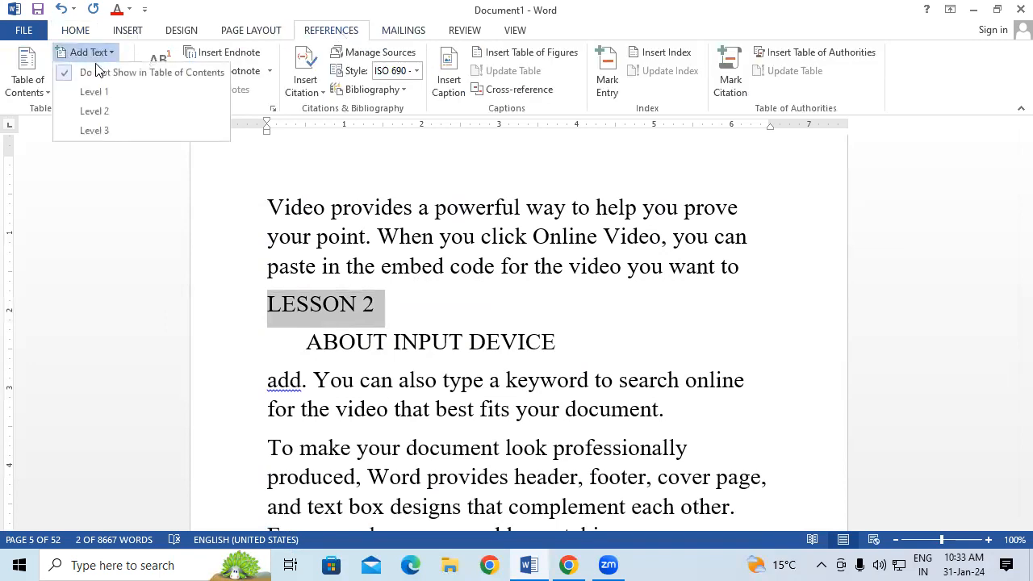
click(136, 90)
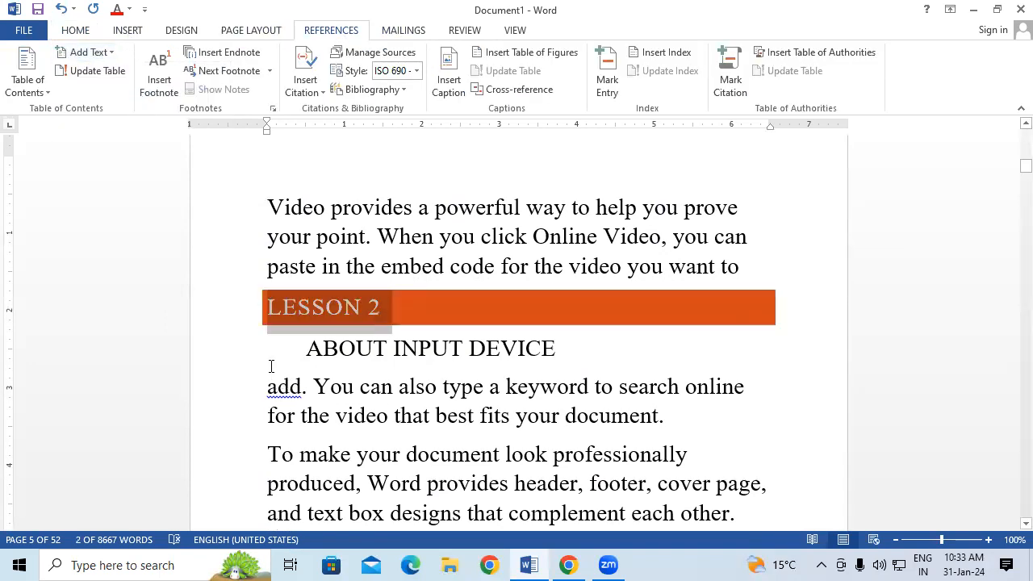
click(245, 365)
click(92, 51)
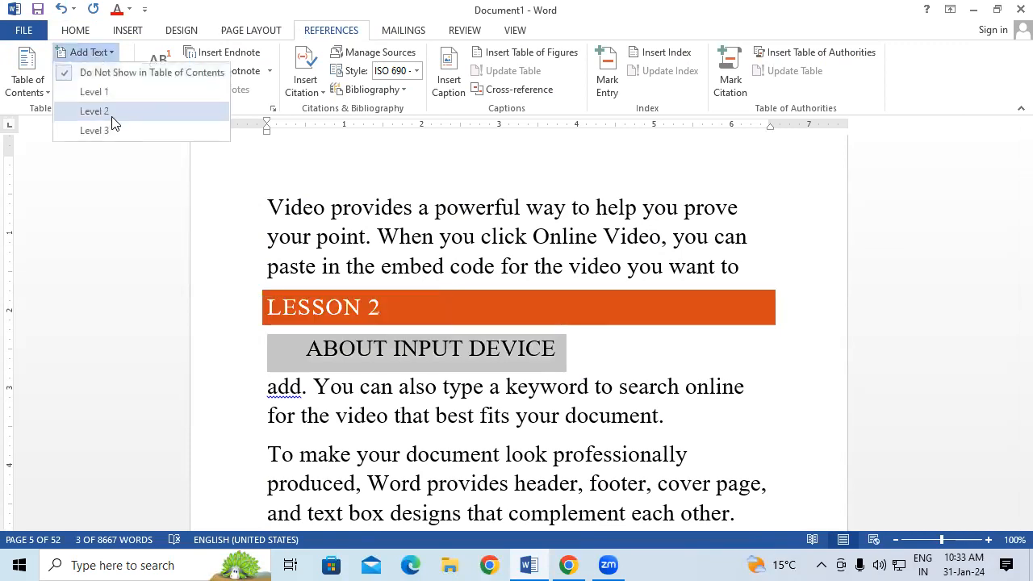
click(111, 117)
Step: Assign table of contents Level 2 to the "ABOUT KEYBOARD" heading on page 6
scroll(235, 351, down, 6)
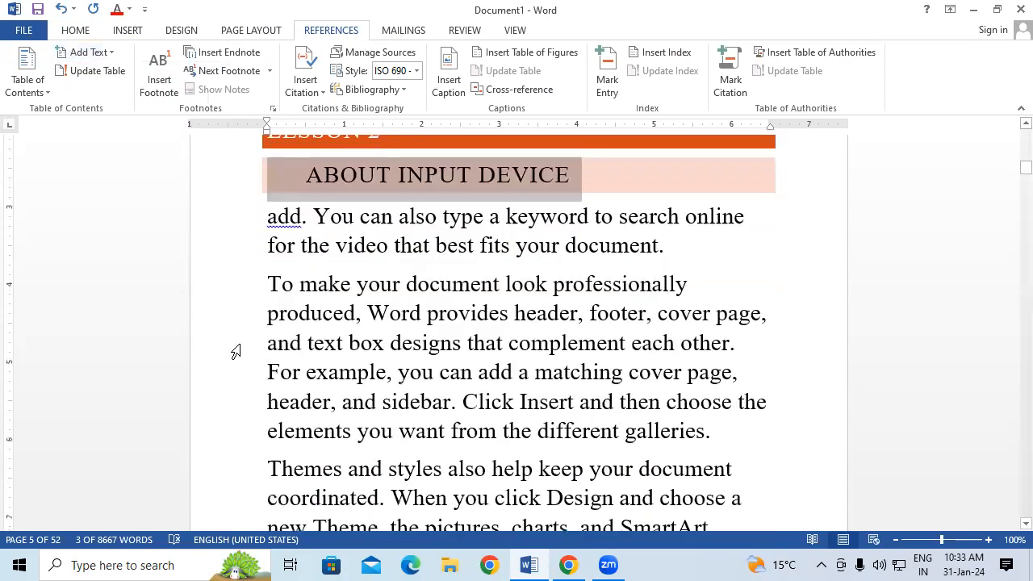
scroll(242, 346, down, 6)
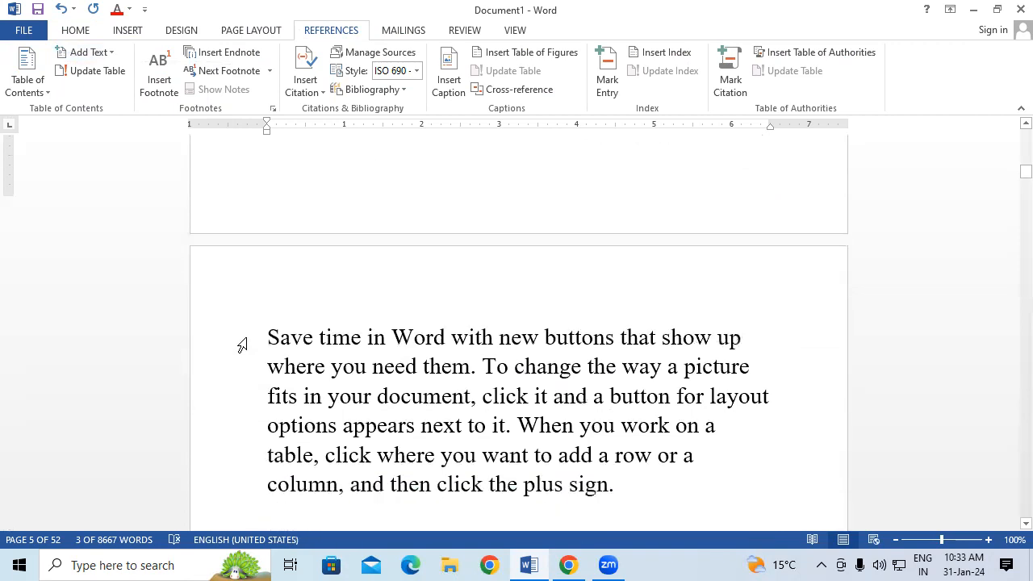
click(212, 355)
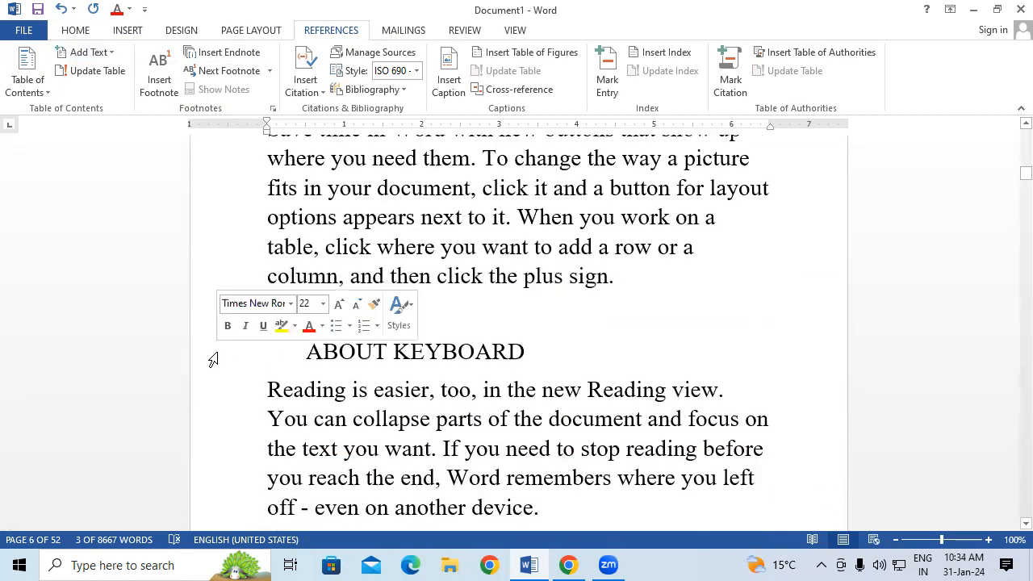
click(103, 54)
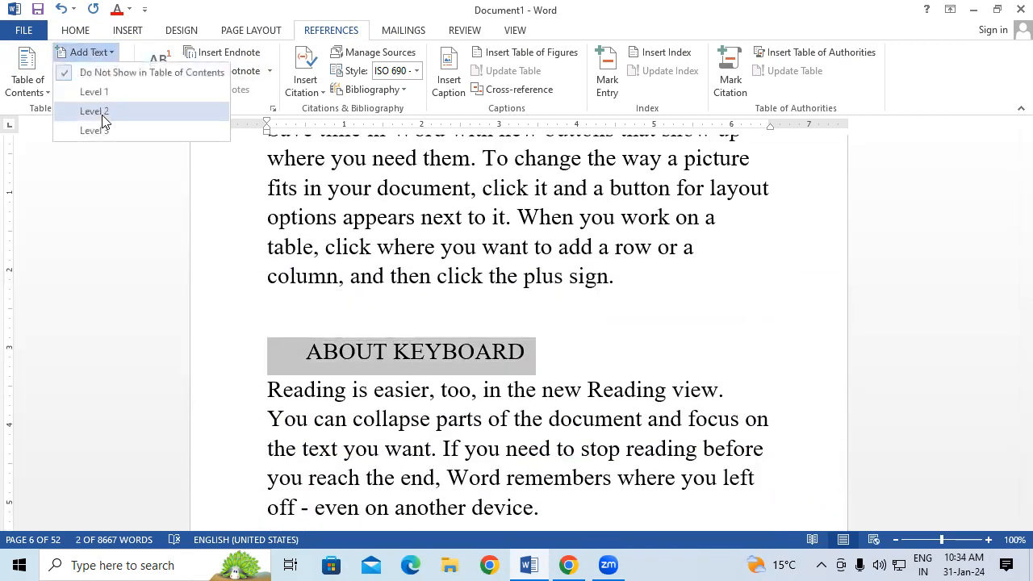
click(102, 113)
Step: Move the "ABOUT MOUSE (POINTING INPUT DEVICE)" heading to the start of page 7 with a page break and assign it table of contents Level 2
scroll(353, 341, down, 3)
scroll(352, 341, down, 7)
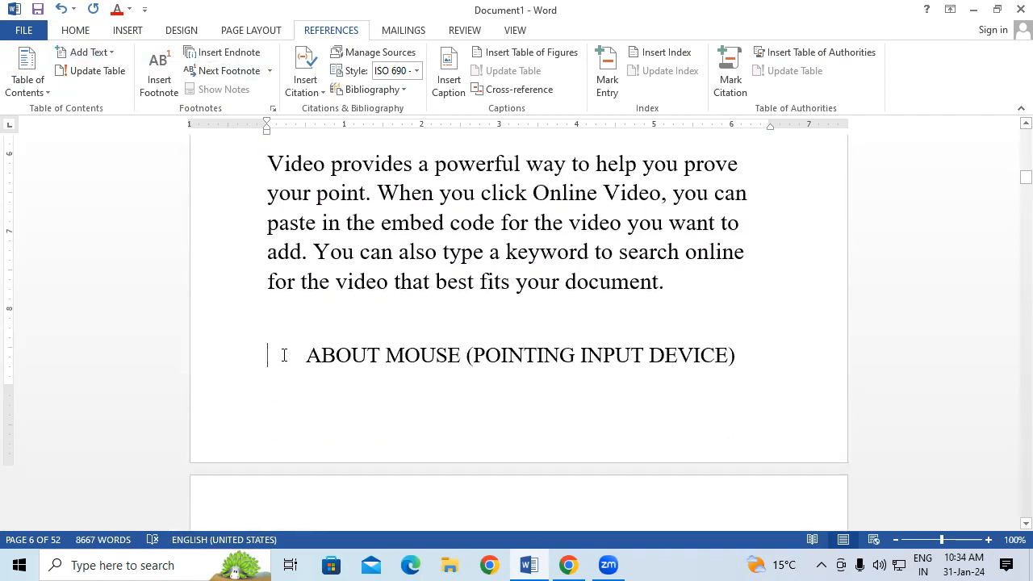
key(ctrl+Return)
scroll(239, 363, down, 3)
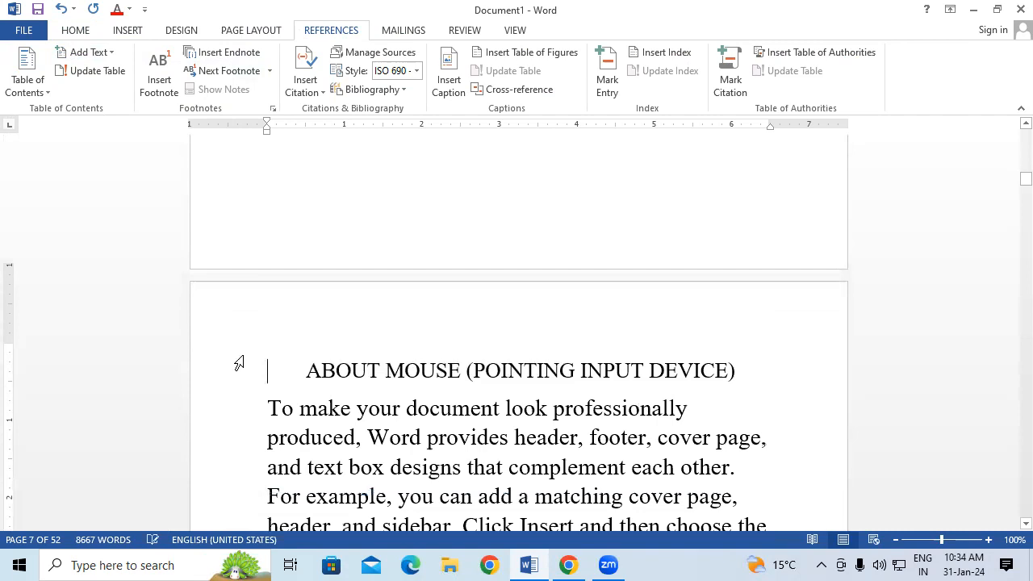
click(219, 353)
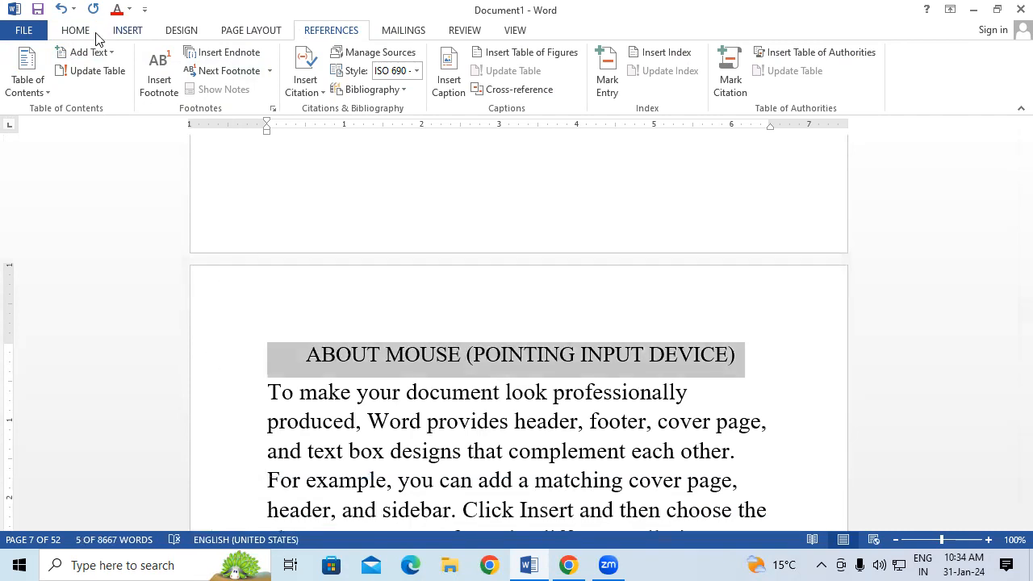
click(98, 56)
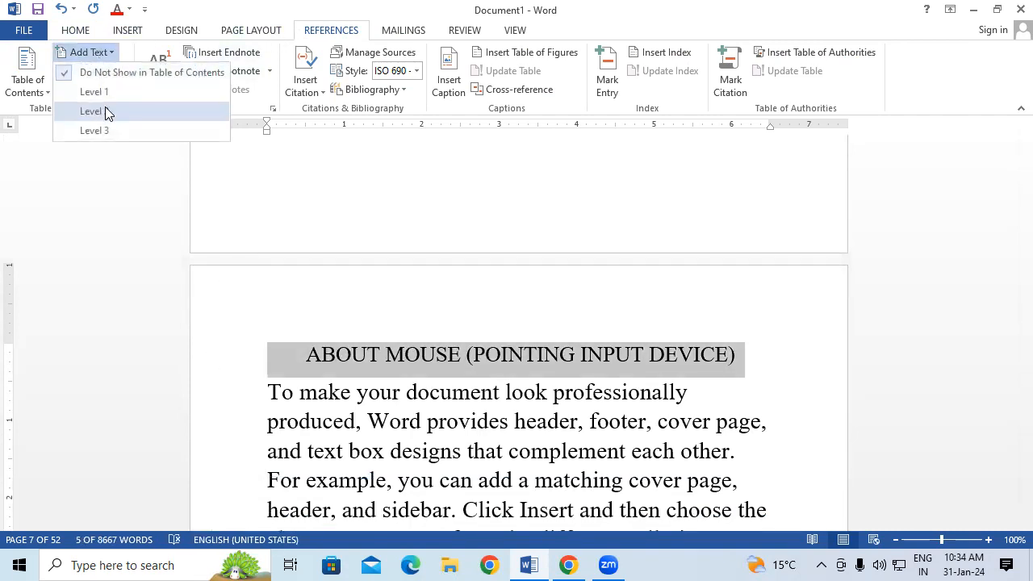
click(105, 107)
Step: Assign table of contents Level 3 to the "INTRODUCTION OF JOYSTICK" heading on page 7
scroll(247, 361, down, 3)
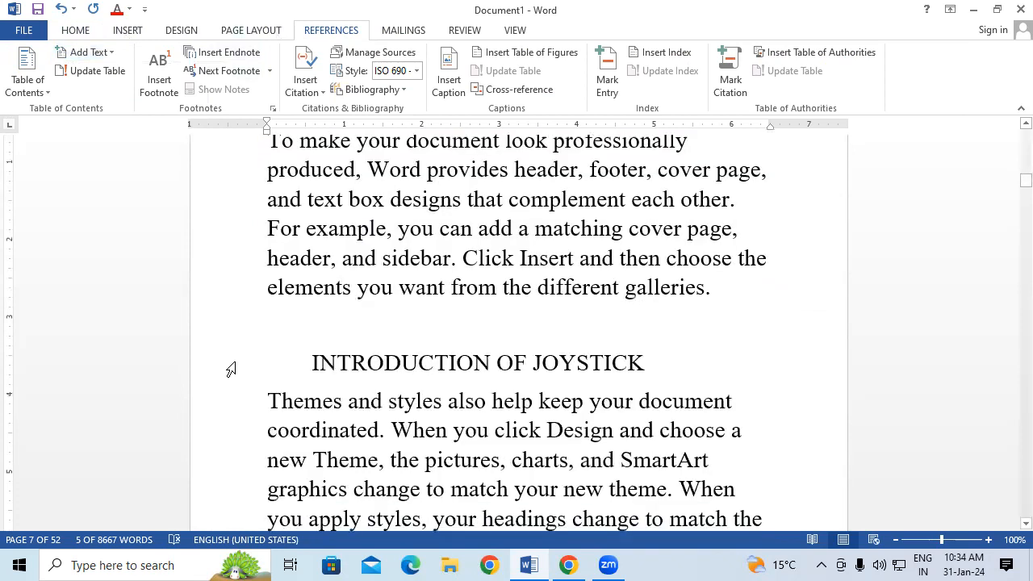
click(228, 369)
click(89, 52)
click(95, 132)
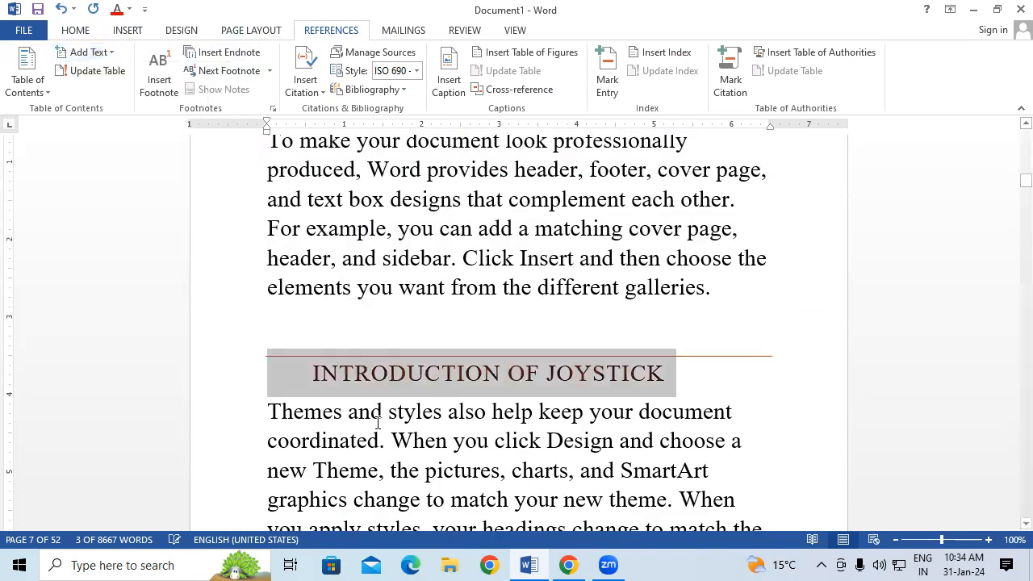
Step: Assign table of contents Level 2 to the "INTRODUCTION OF MICROPHONE" heading on page 8
scroll(372, 410, down, 4)
scroll(374, 412, down, 5)
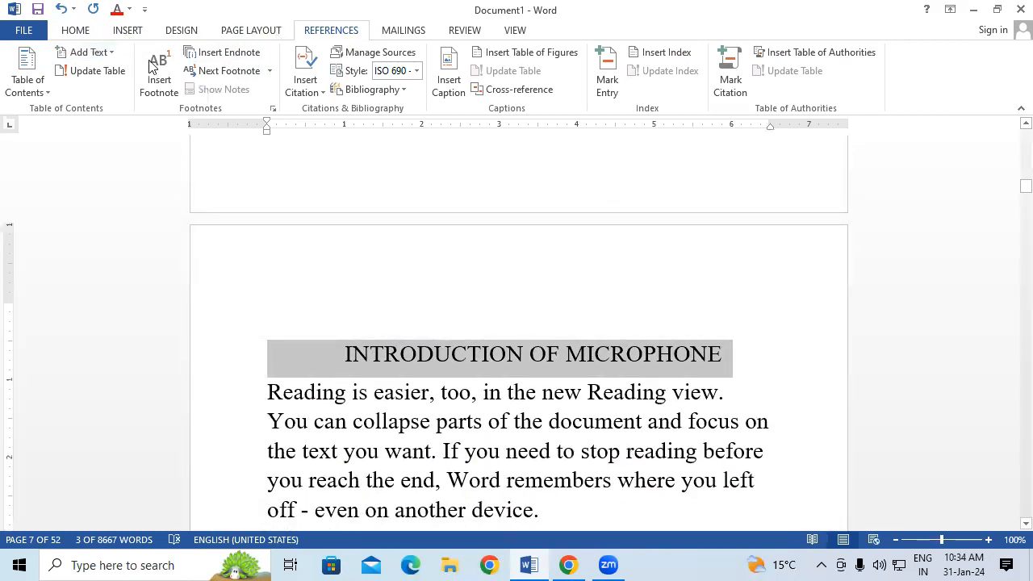
click(97, 52)
click(116, 111)
Step: Assign table of contents Level 2 to the "INTRODUCTION OF BCR" heading on page 8
scroll(416, 406, down, 7)
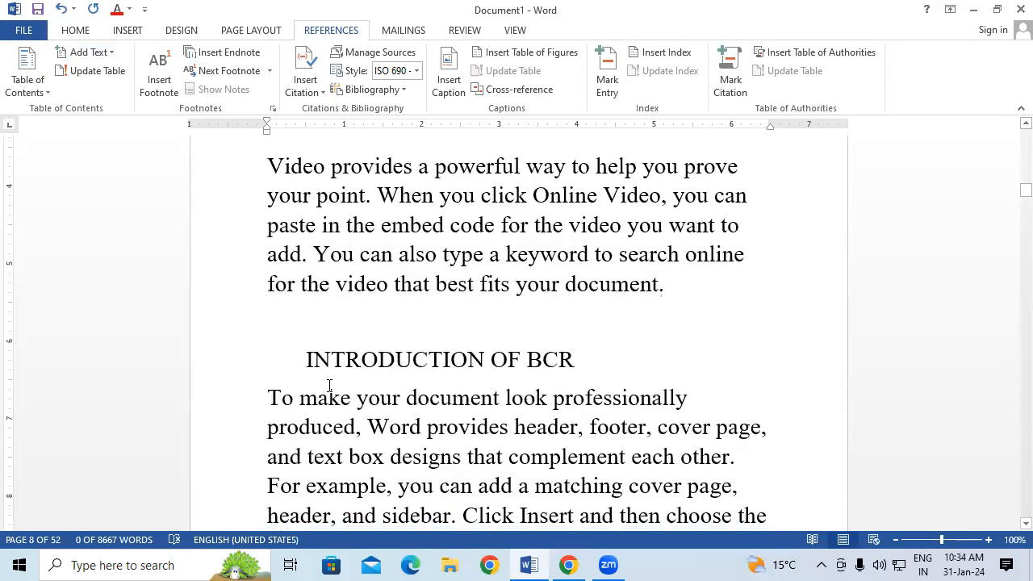
click(230, 373)
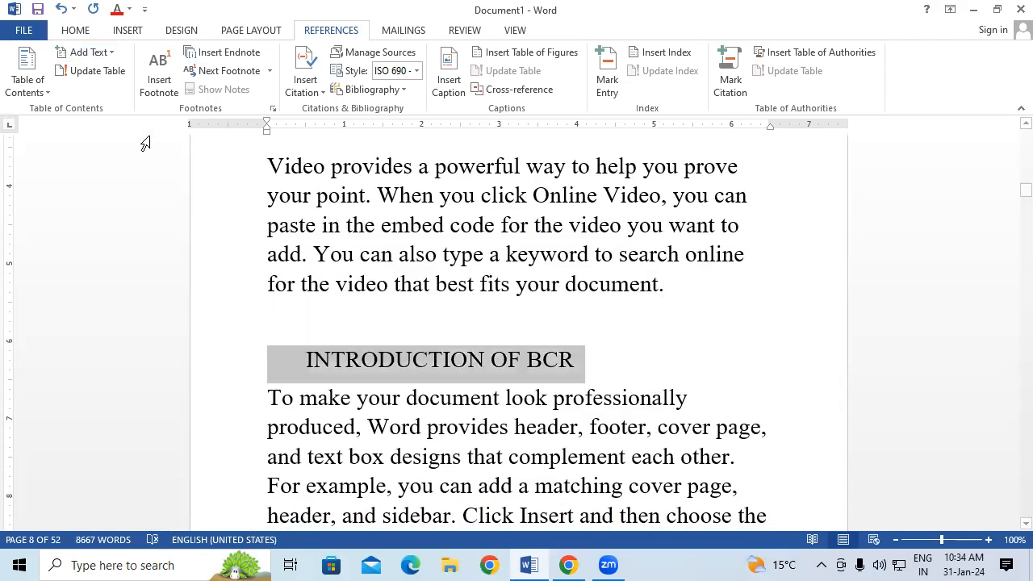
click(82, 55)
click(102, 113)
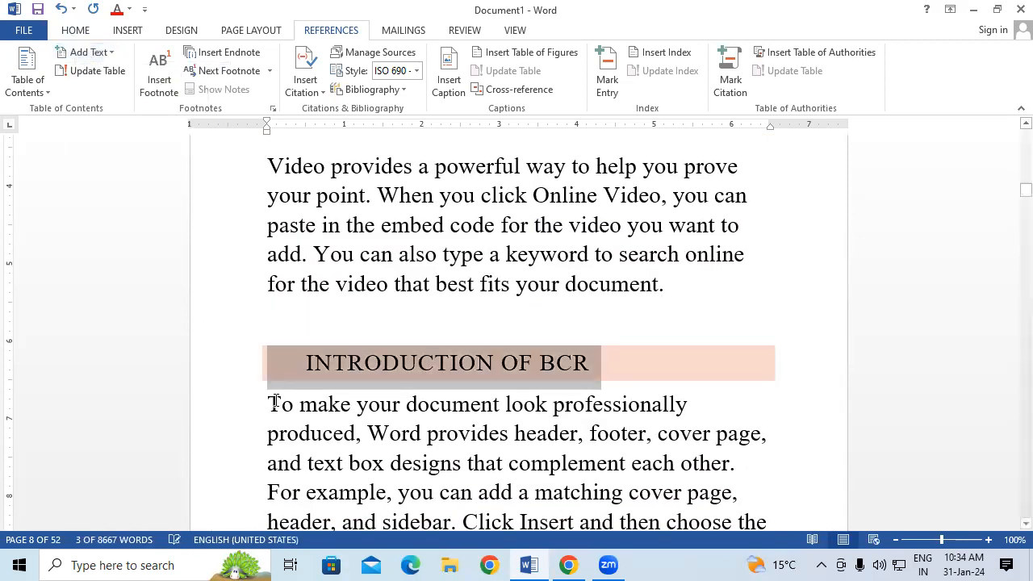
Step: Mark "LESSON 3" on page 9 as table of contents Level 1 and "COMPUTER MEMORY" below it as Level 2
scroll(280, 400, down, 5)
scroll(280, 399, down, 5)
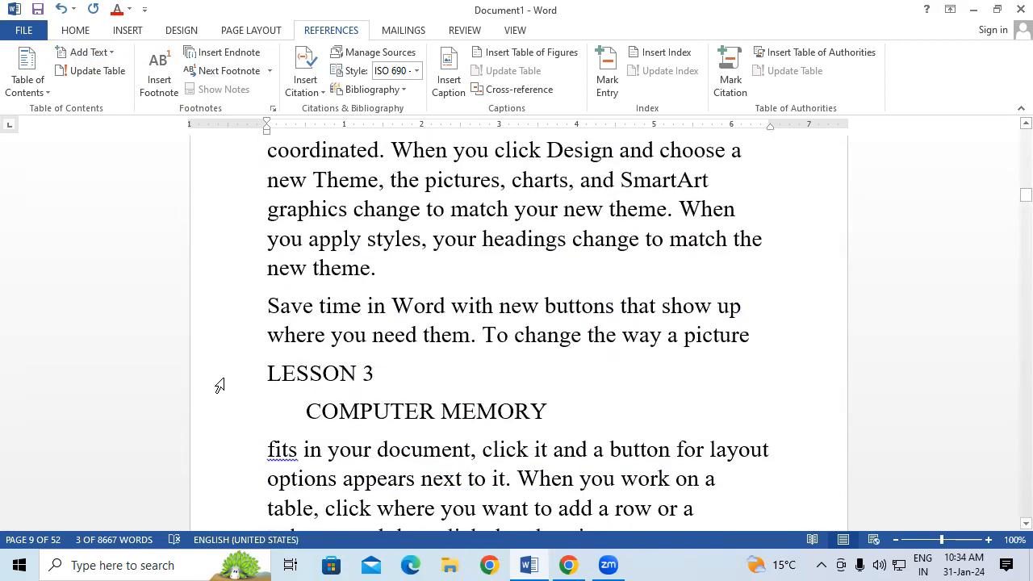
click(218, 386)
click(88, 52)
click(97, 92)
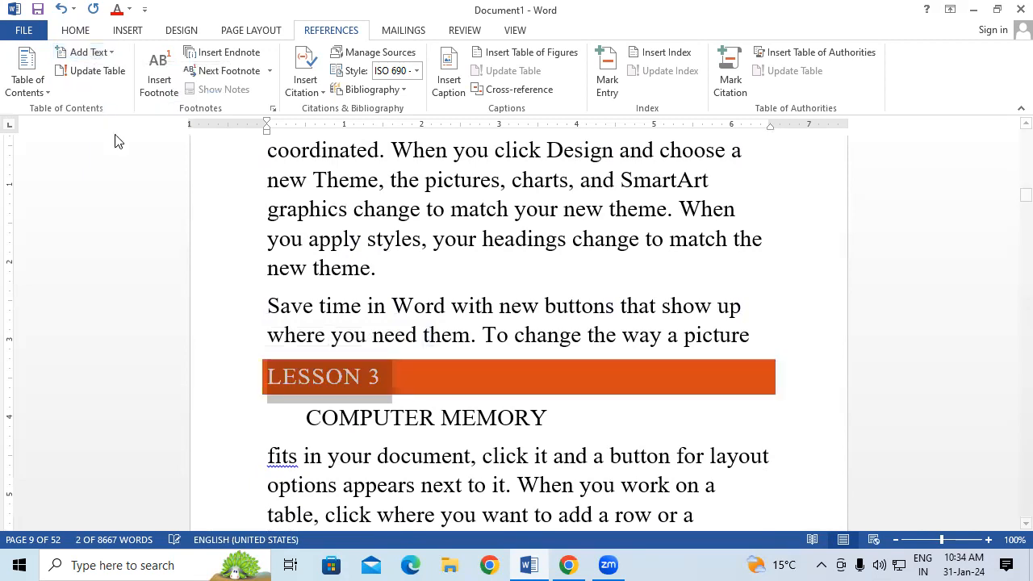
click(249, 426)
click(110, 55)
click(105, 106)
Step: Move the "TWO TYPES OF MEMORY" heading to the start of page 10 with a page break and assign it table of contents Level 2
scroll(239, 410, down, 2)
scroll(248, 413, down, 3)
click(299, 331)
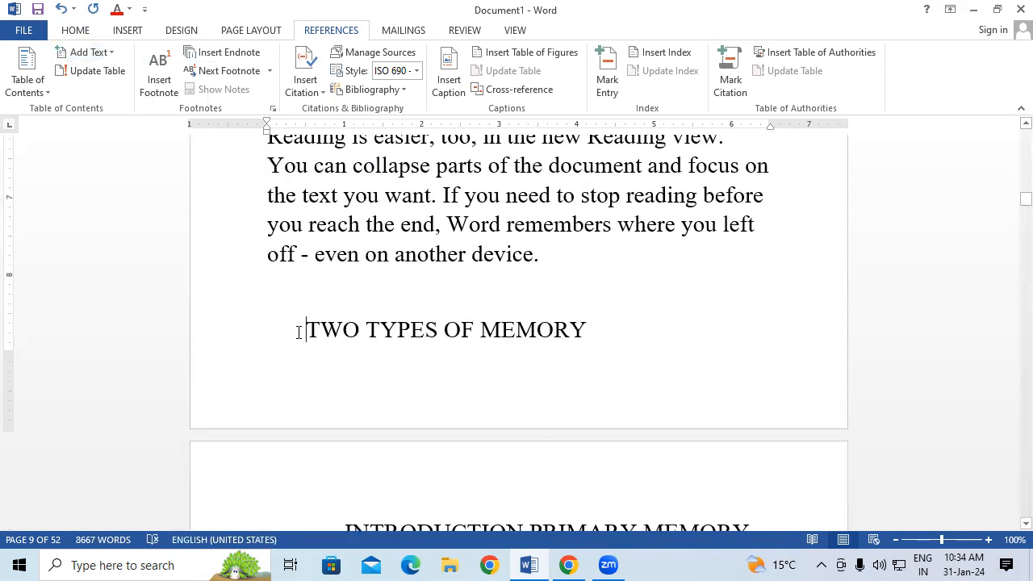
key(ctrl+Return)
scroll(300, 338, down, 2)
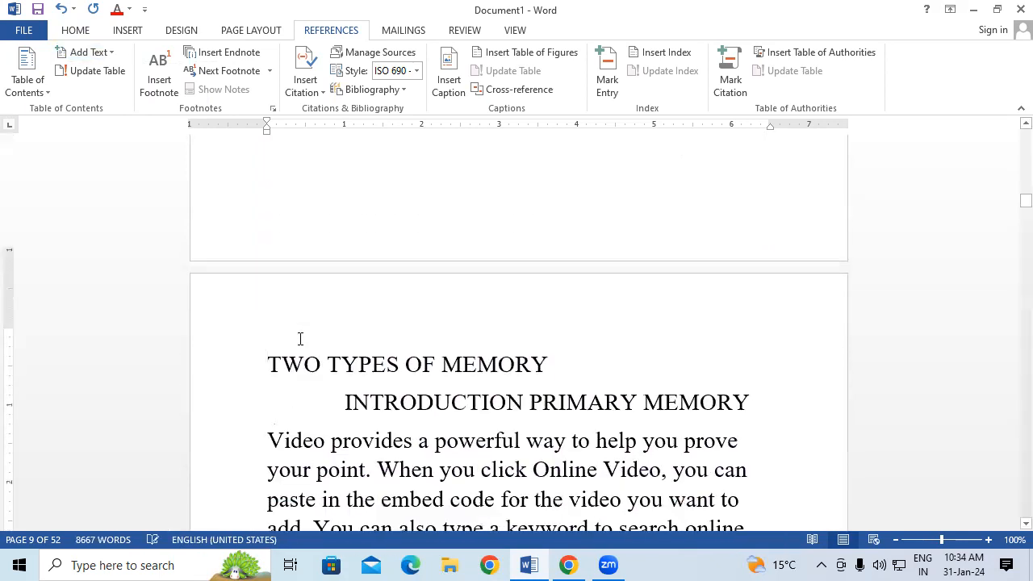
drag(269, 340, 581, 327)
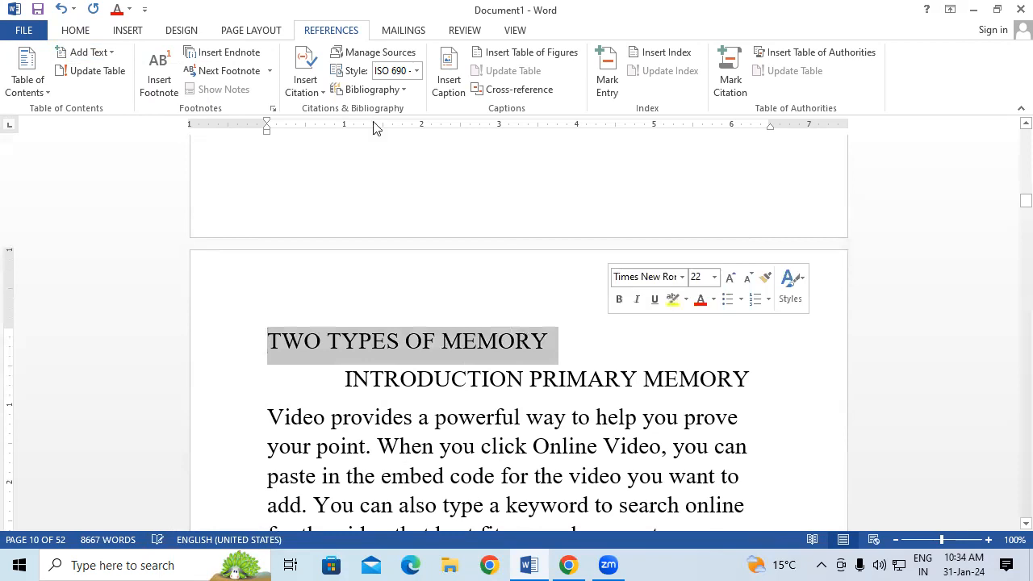
click(93, 54)
click(94, 110)
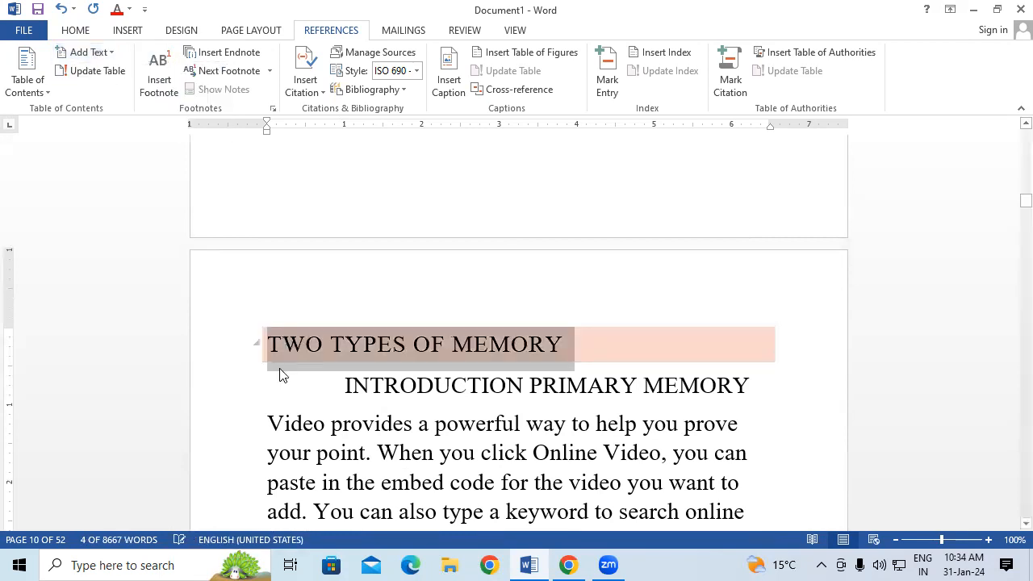
Step: Assign table of contents Level 2 to "INTRODUCTION PRIMARY MEMORY" on page 10 and shrink its font to size 20
click(248, 407)
click(92, 54)
click(97, 110)
scroll(205, 355, down, 3)
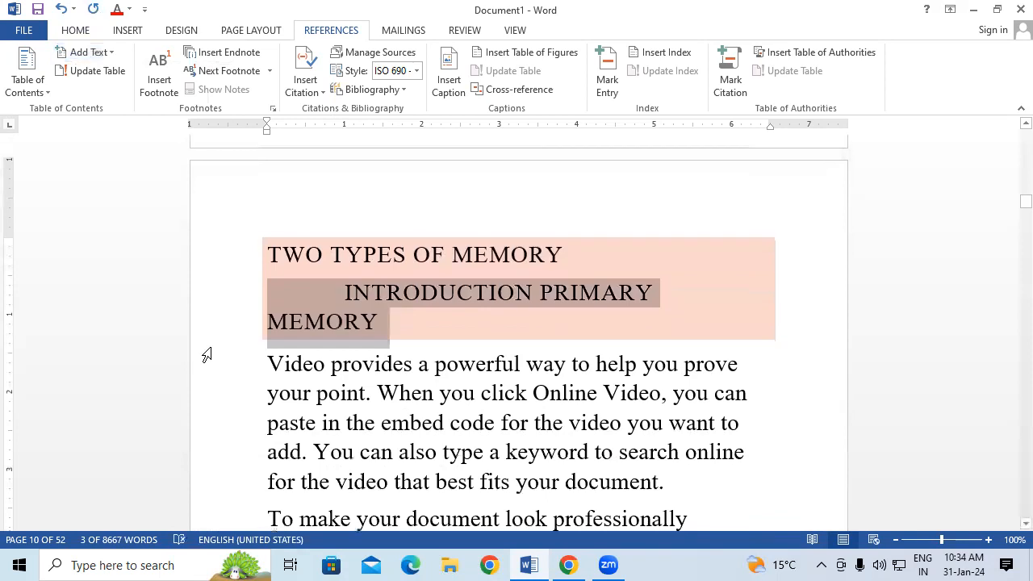
click(75, 30)
click(270, 60)
Step: Move the "RAM (RANDOM ACCESS MEMORY)" heading to the start of page 11 with a page break and assign it table of contents Level 2
scroll(261, 422, down, 10)
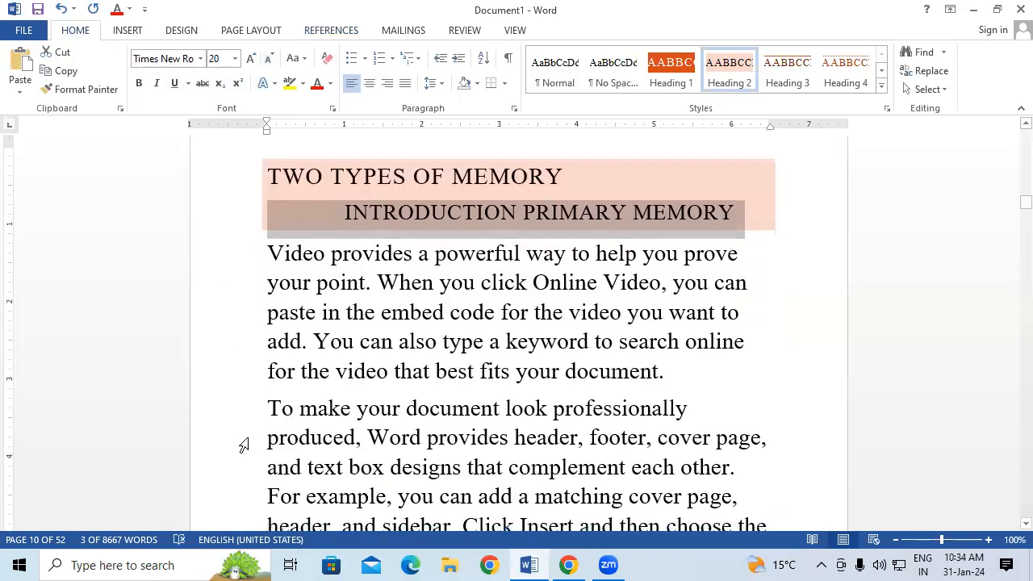
scroll(261, 422, down, 7)
click(300, 296)
key(ctrl+Return)
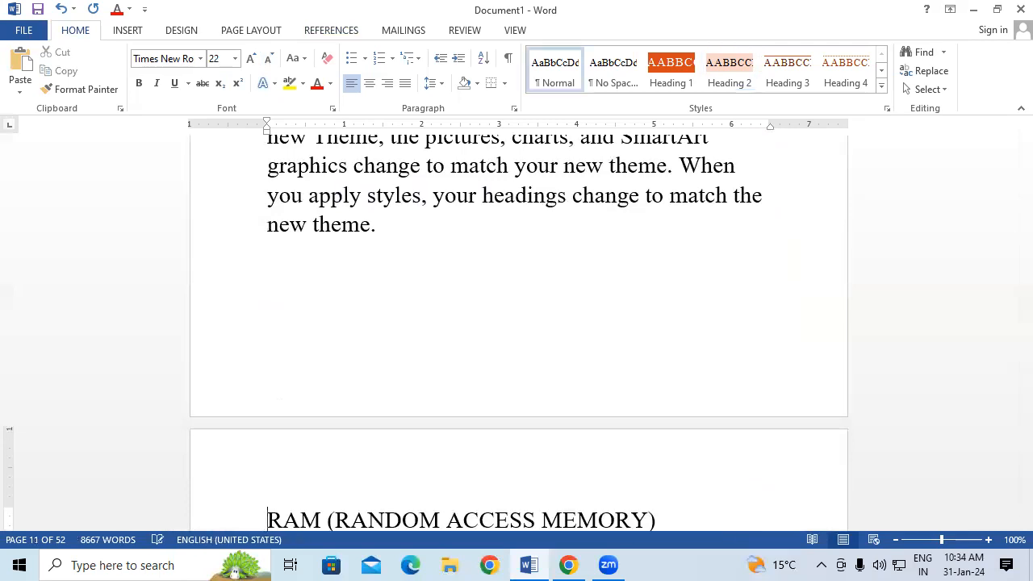
scroll(307, 294, down, 5)
click(222, 355)
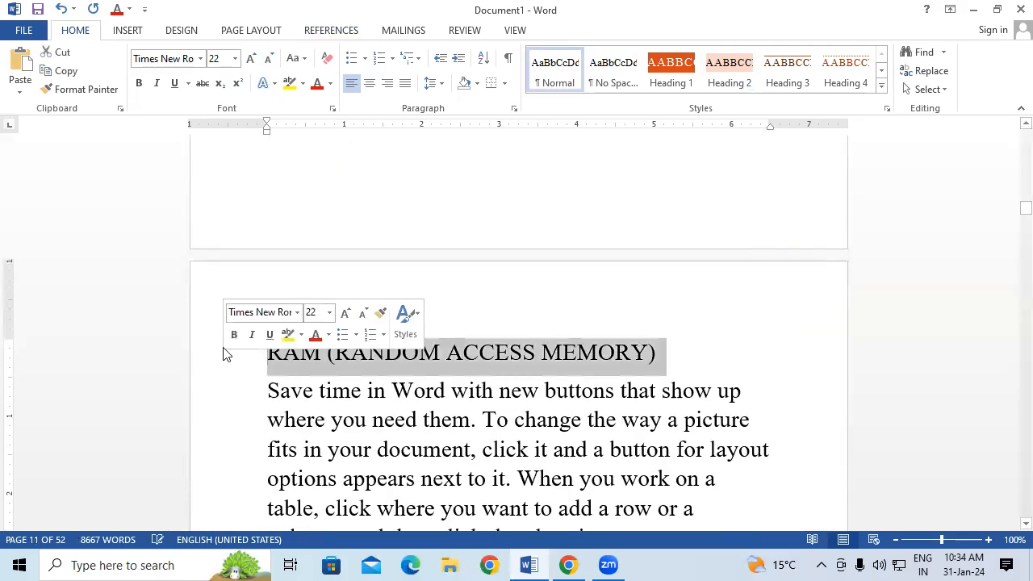
click(345, 32)
click(89, 51)
click(92, 108)
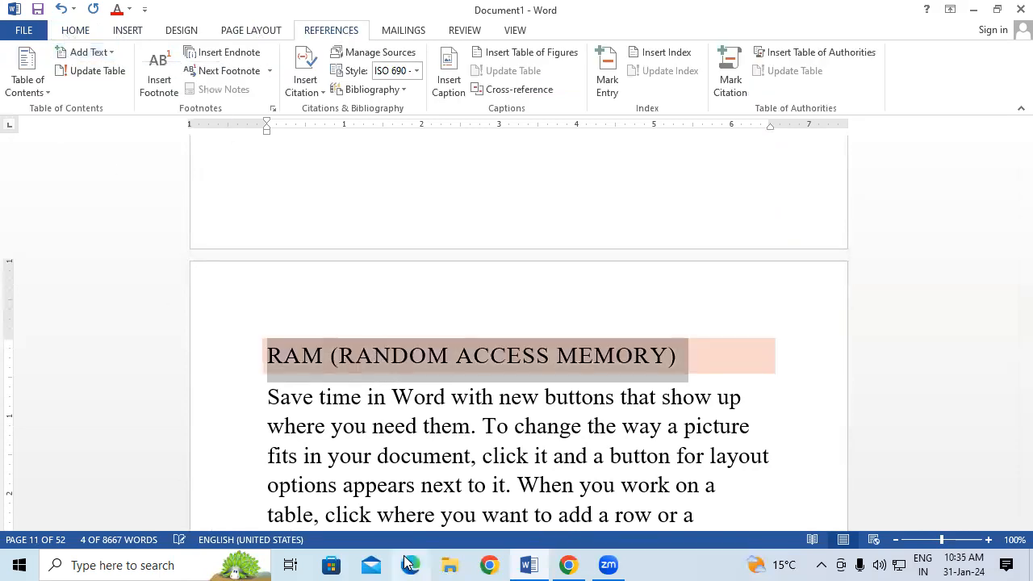
Step: Assign table of contents Level 2 to the "ABOUT DRAM (DYNAMIC RAM)" heading on page 11
scroll(463, 410, down, 5)
click(228, 339)
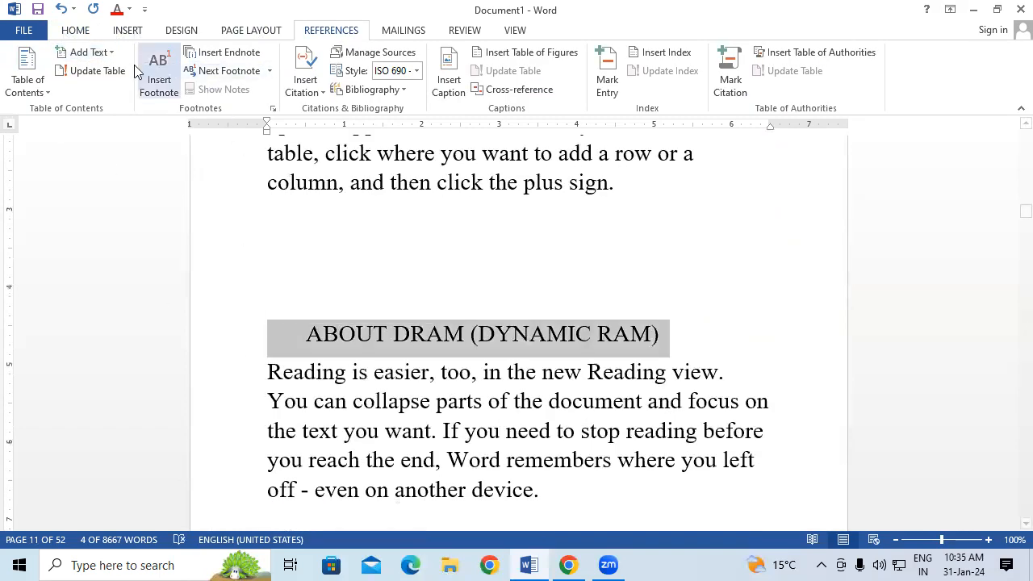
click(27, 79)
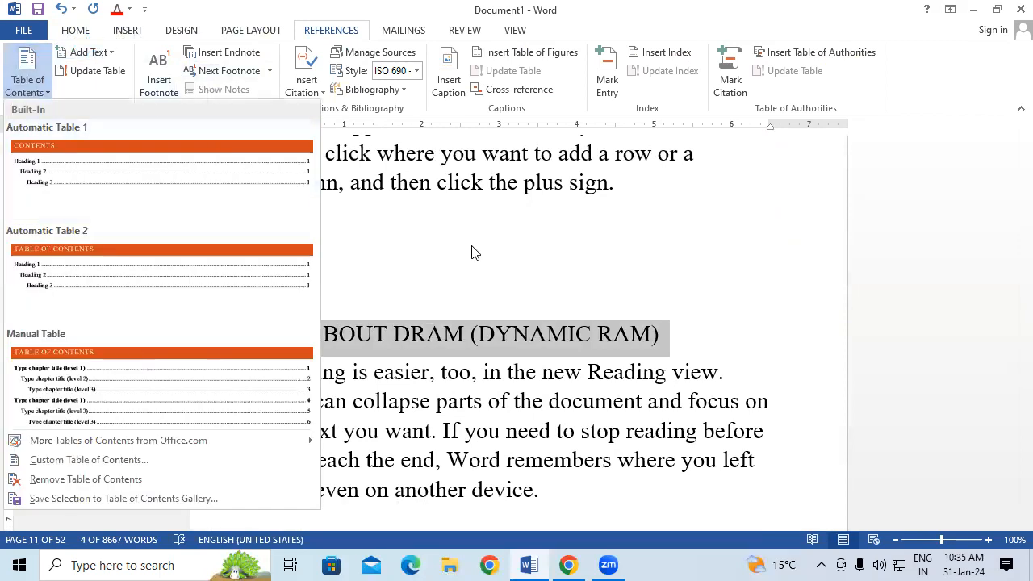
click(470, 337)
click(89, 51)
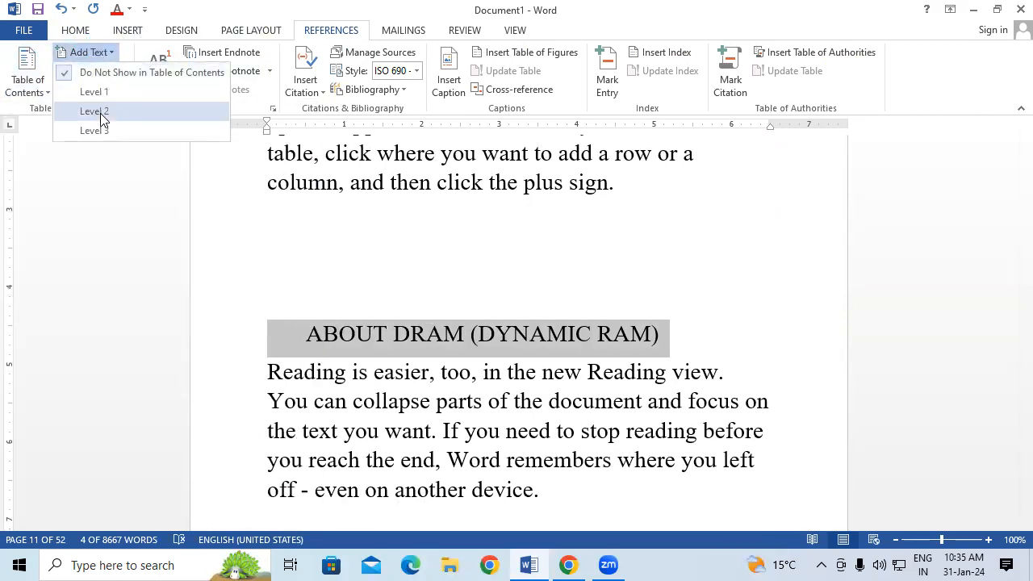
click(100, 110)
Step: Add the missing space before "(STATIC RAM)" in the "ABOUT SRAM" heading on page 12 and assign it table of contents Level 3
scroll(509, 437, down, 8)
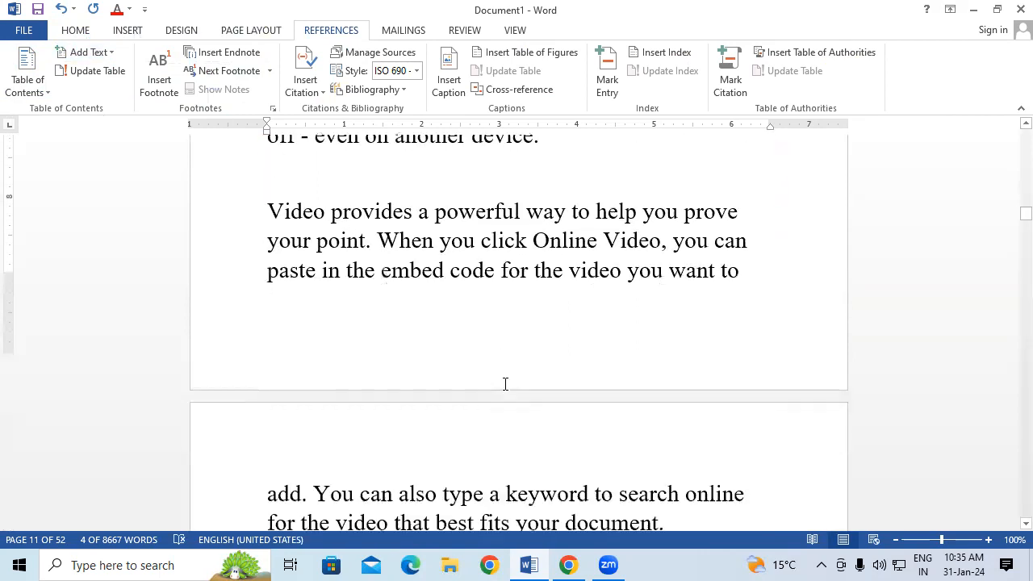
scroll(506, 384, down, 3)
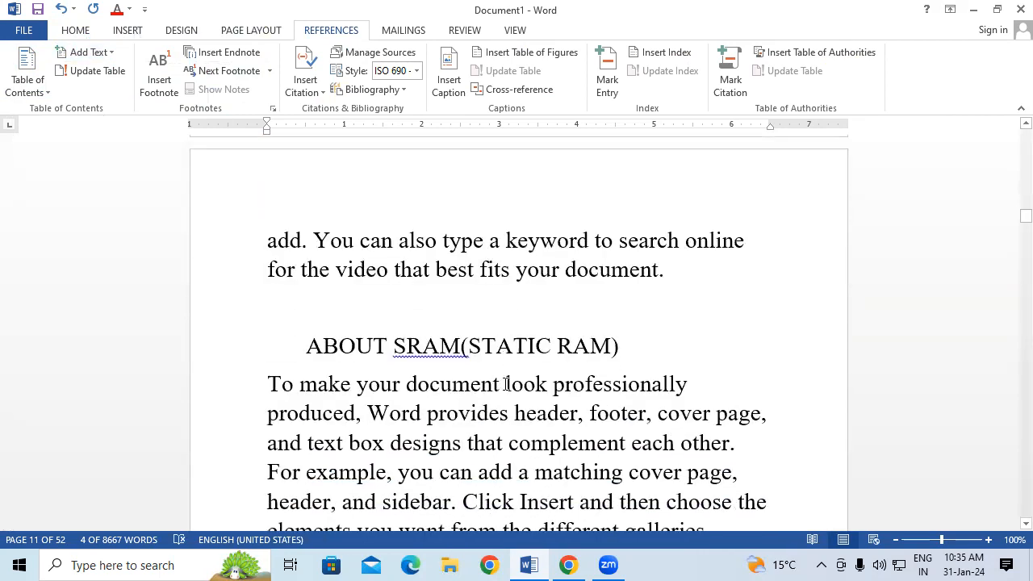
click(465, 340)
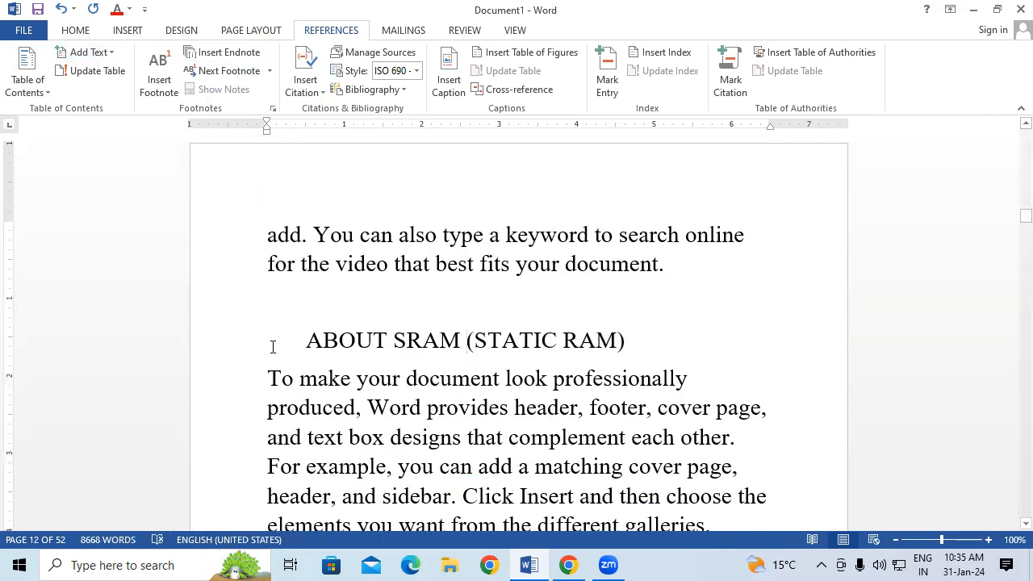
click(247, 352)
click(84, 52)
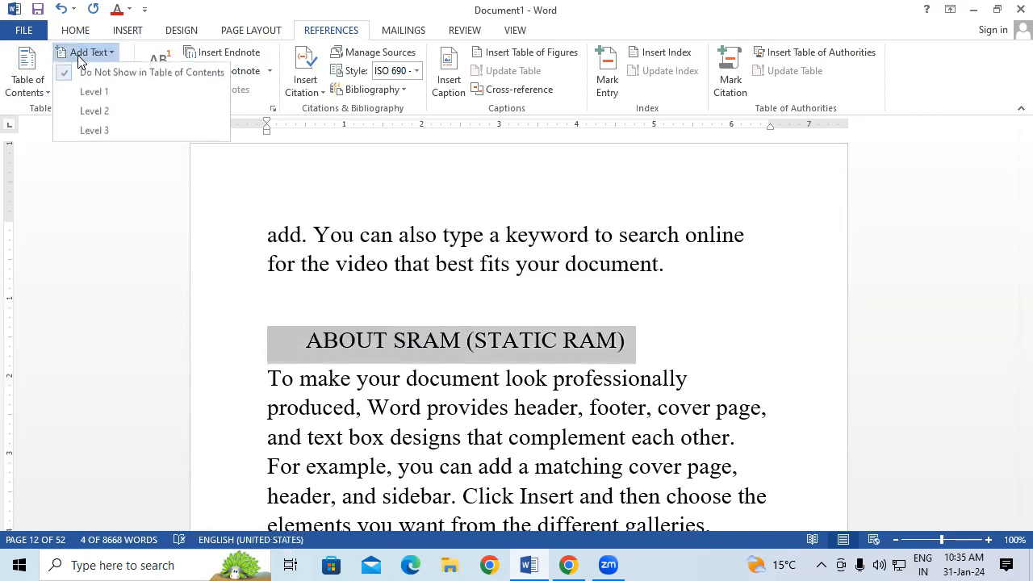
click(103, 133)
Step: Assign table of contents Level 2 to the "INTRODUCTION OF SECONDARY MEMORY" heading on page 12
scroll(472, 396, down, 6)
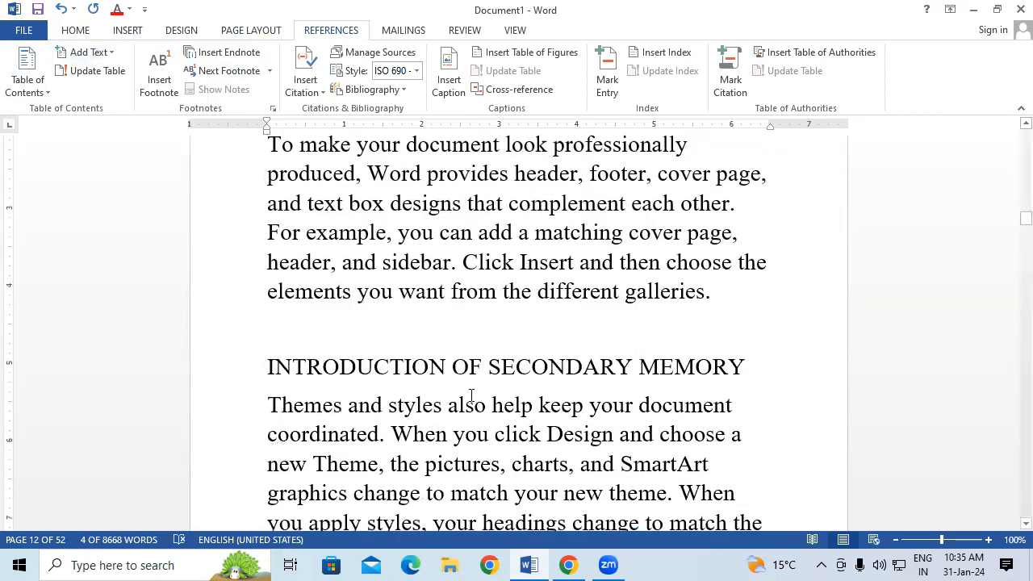
click(205, 305)
click(90, 52)
click(108, 109)
Step: Move the "HDD (HARD DISK DRIVE)" heading to the start of page 13 with a page break and assign it table of contents Level 2
scroll(392, 332, down, 3)
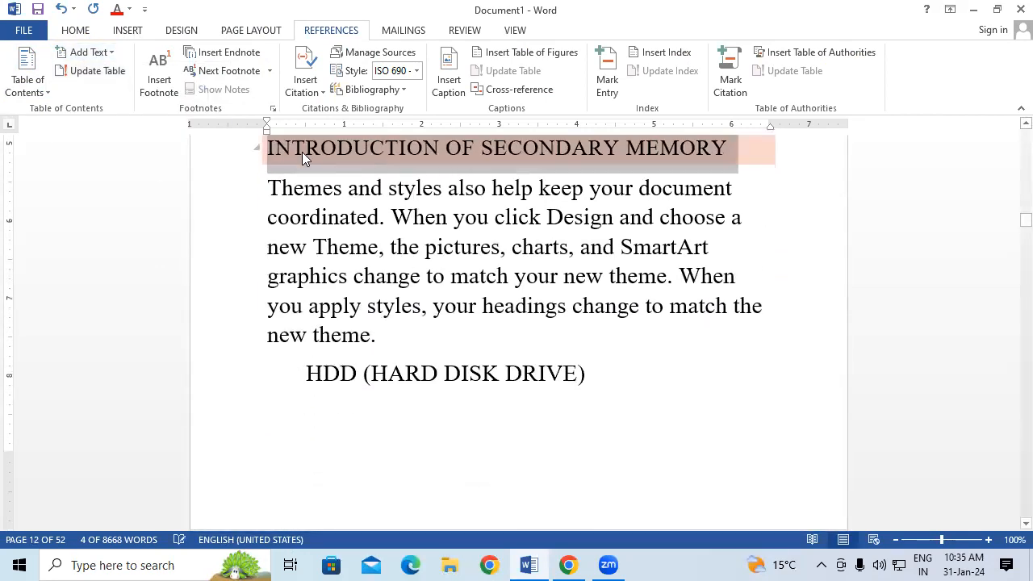
scroll(309, 320, down, 2)
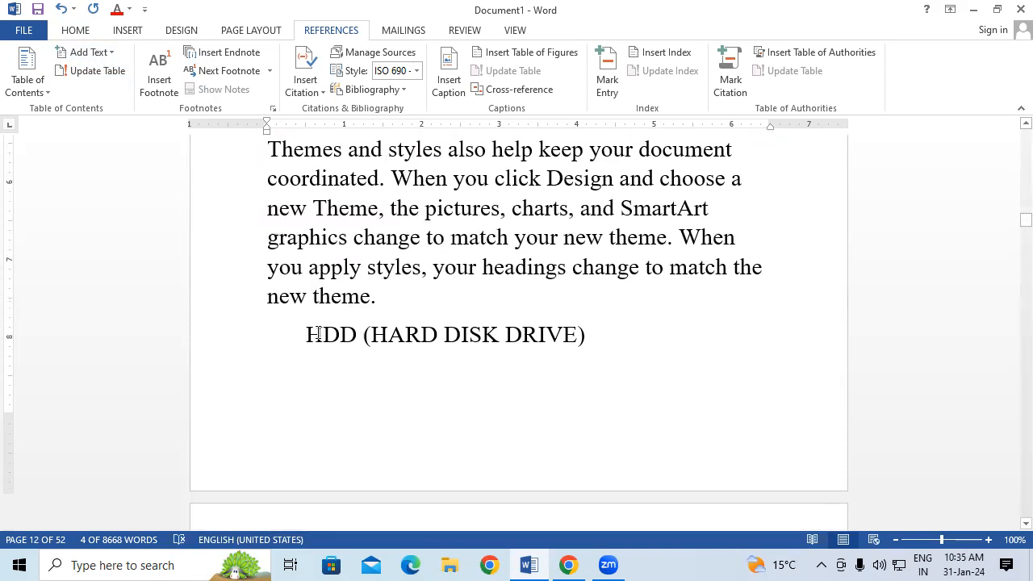
key(Return)
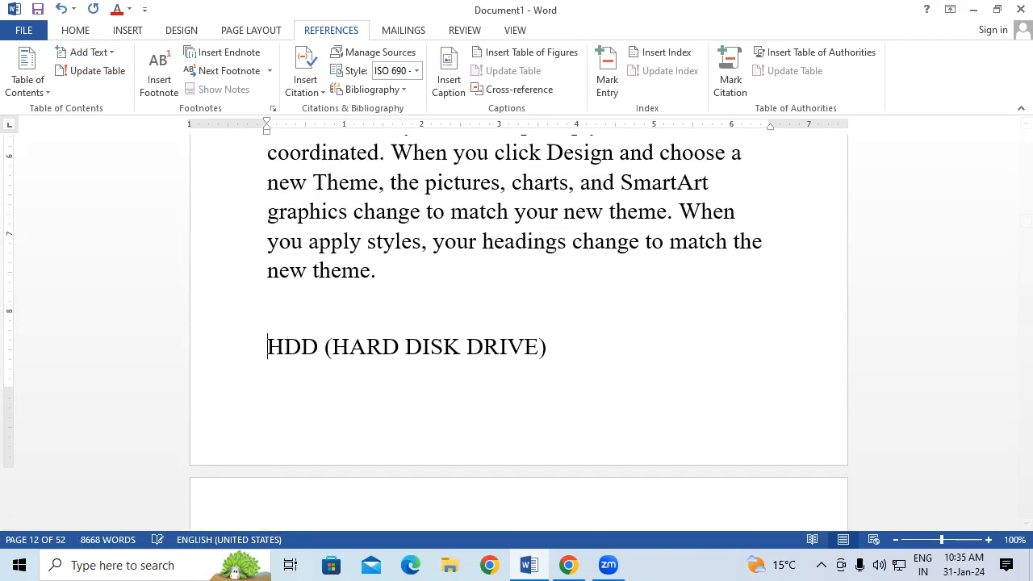
key(ctrl+Return)
scroll(302, 307, down, 4)
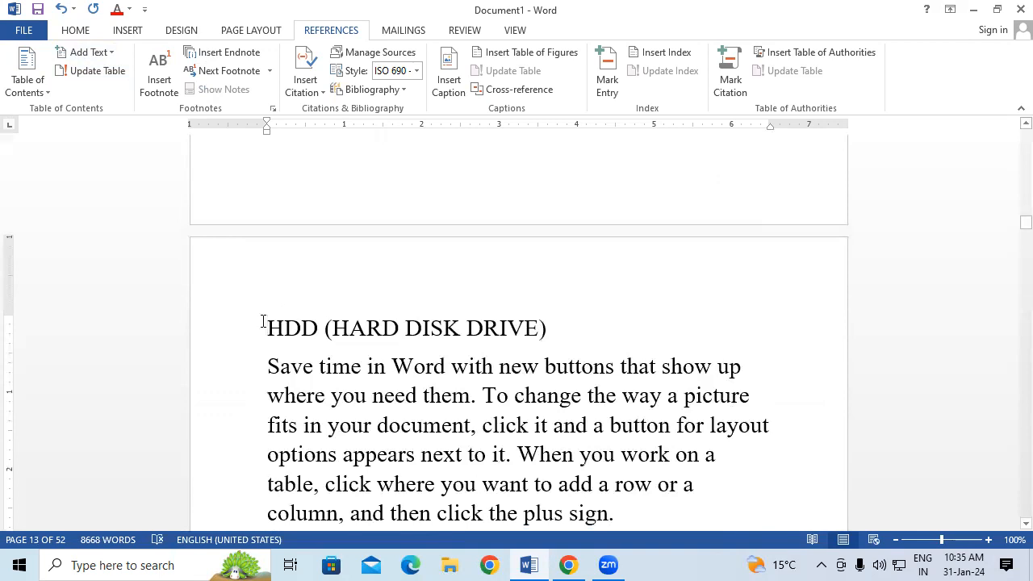
click(246, 331)
click(89, 52)
click(81, 88)
scroll(545, 416, down, 2)
scroll(545, 417, down, 13)
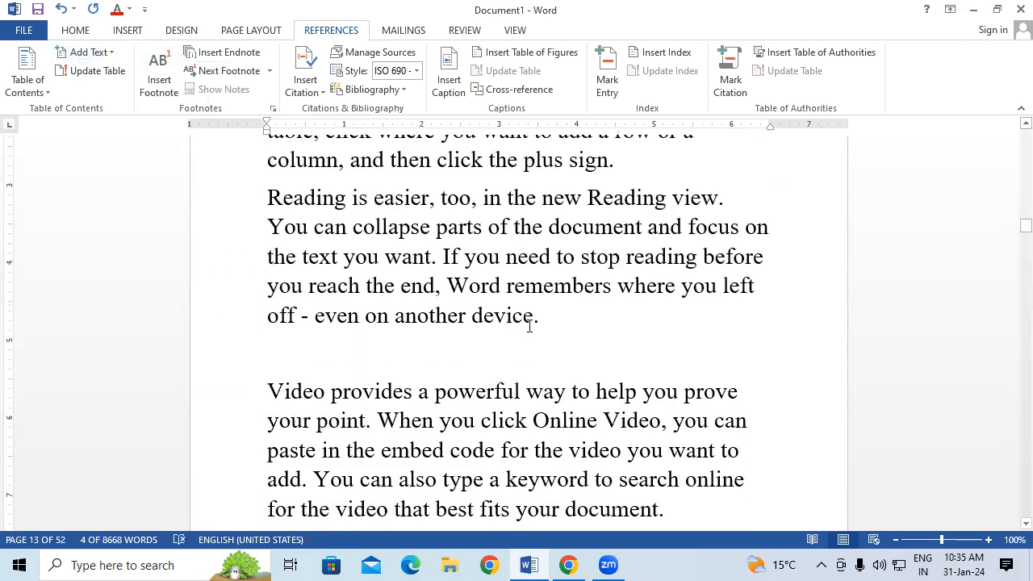
scroll(530, 326, up, 7)
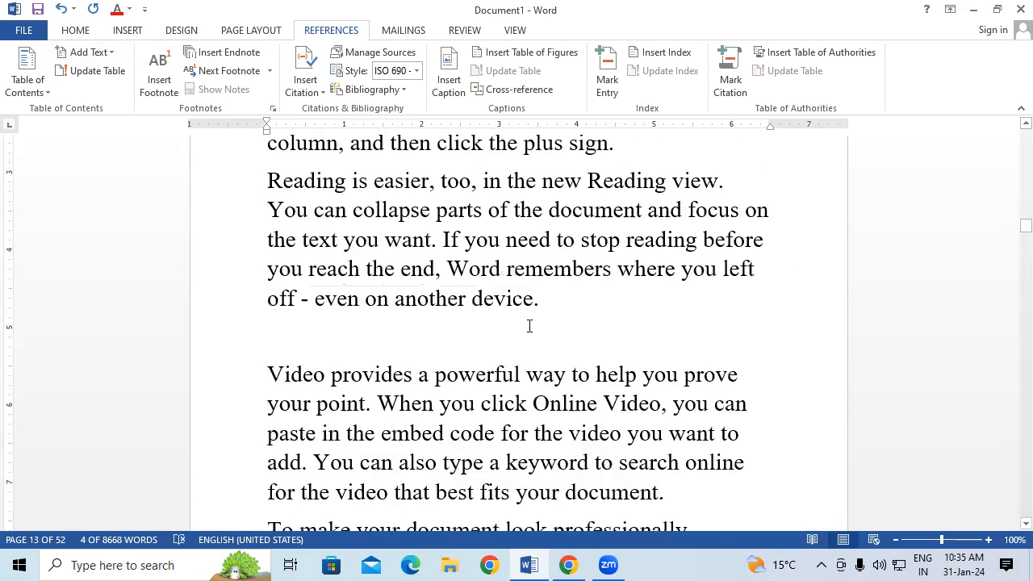
scroll(539, 312, up, 2)
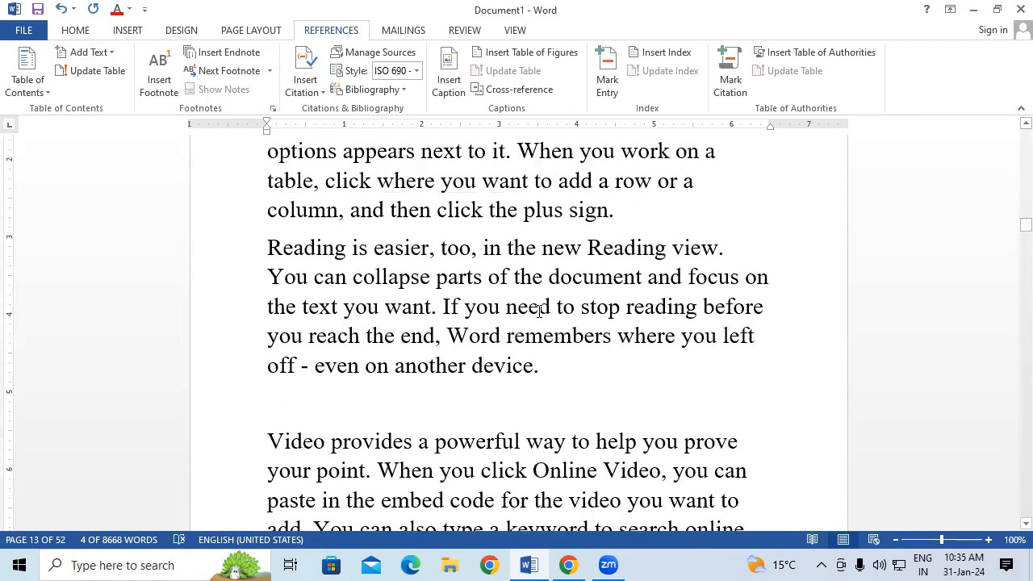
scroll(539, 311, up, 2)
Step: Insert an Automatic Table 2 table of contents at the very beginning of the document on page 1
key(ctrl+Home)
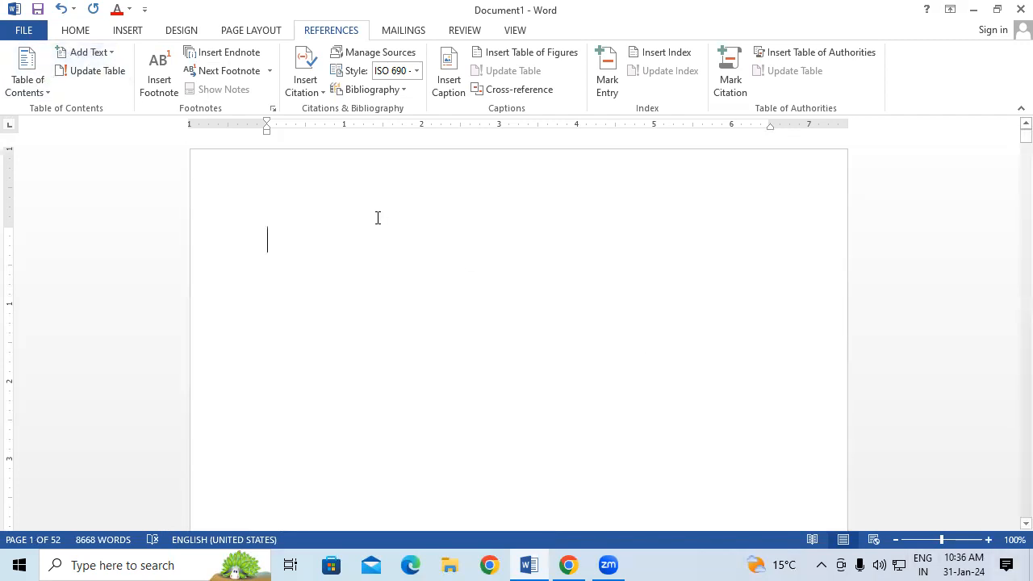
click(26, 73)
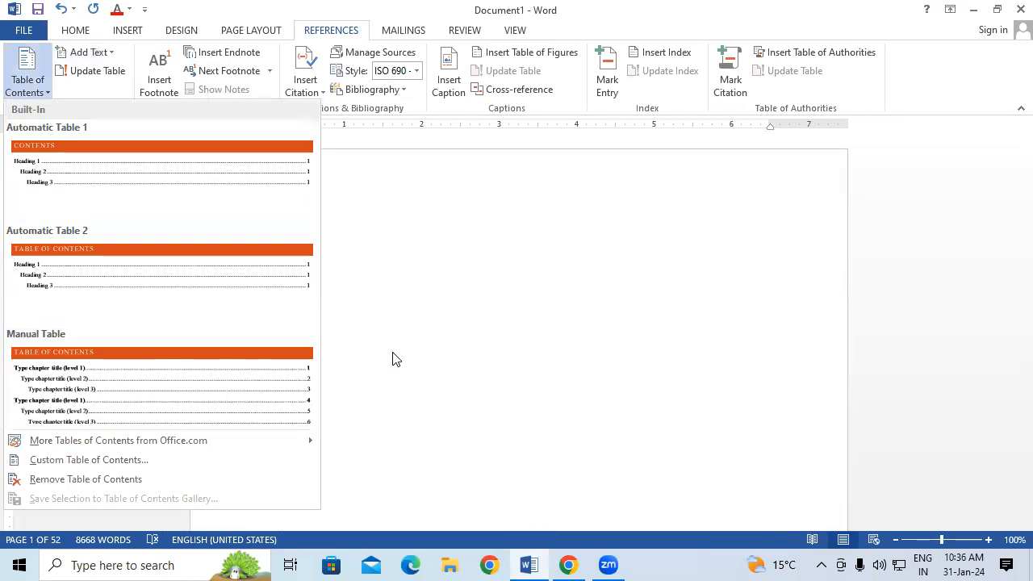
click(89, 281)
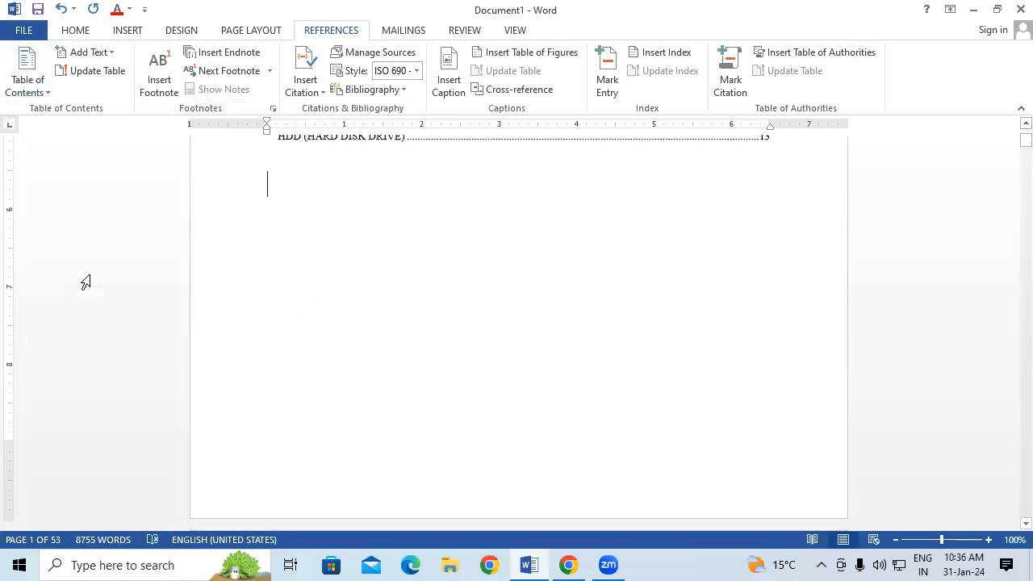
Step: Enlarge the text of all table of contents entries on page 1, from LESSON 1 to HDD (HARD DISK DRIVE)
scroll(432, 298, up, 6)
scroll(433, 299, up, 5)
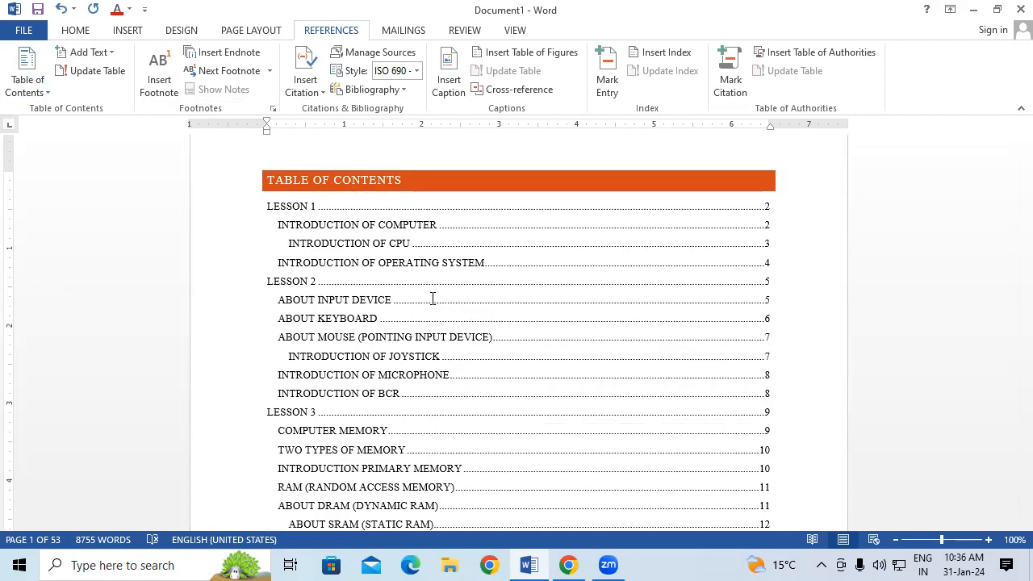
click(266, 207)
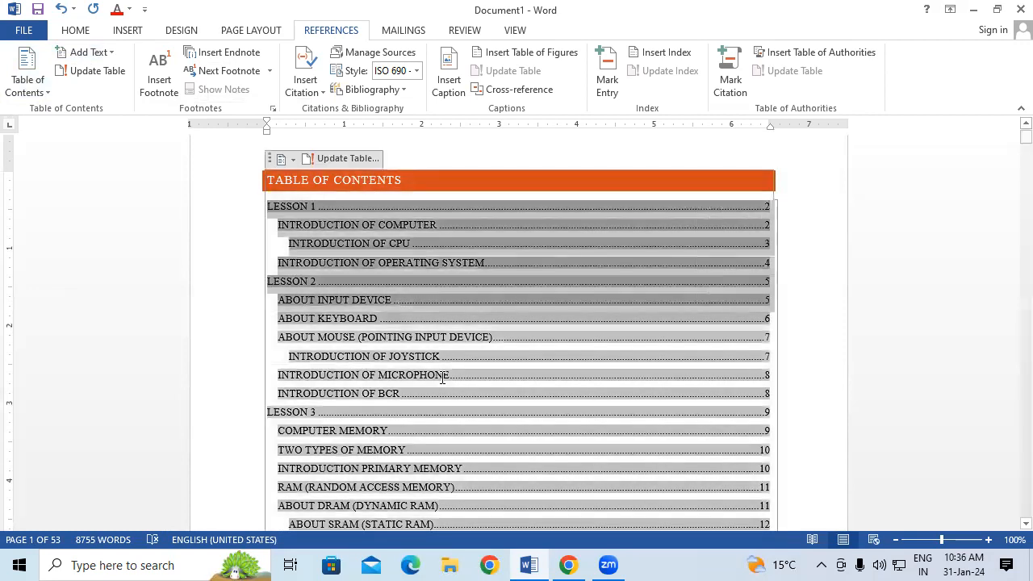
scroll(581, 481, down, 10)
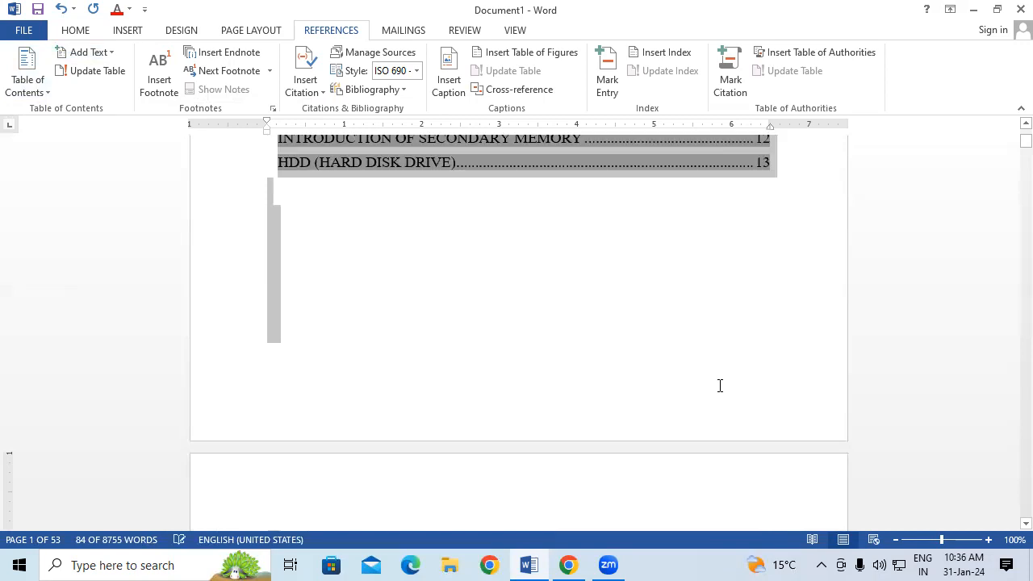
scroll(720, 386, up, 8)
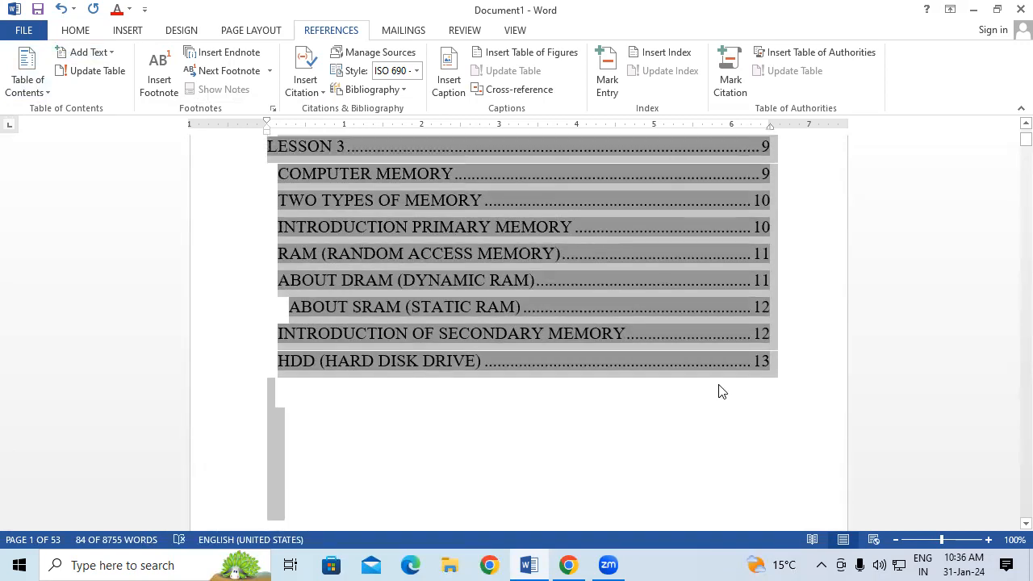
click(603, 316)
scroll(605, 316, up, 5)
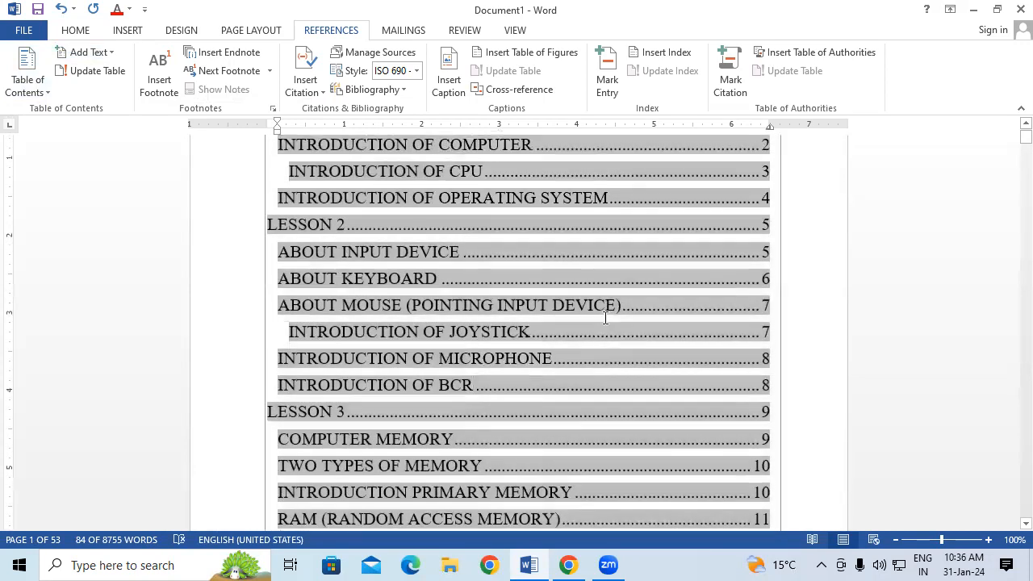
click(609, 148)
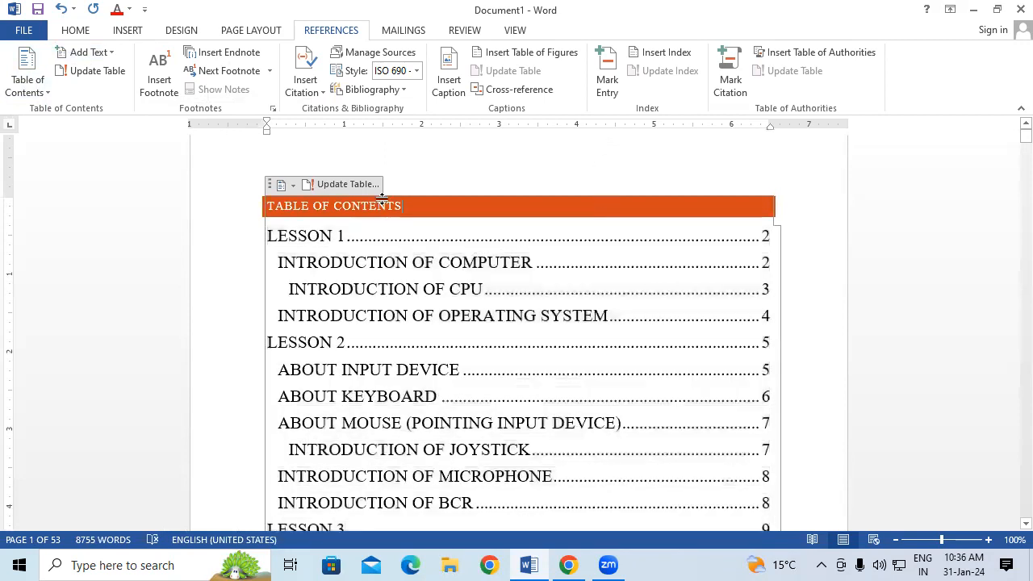
Step: Examine the table of contents from its title to the HDD (HARD DISK DRIVE) entry, checking heading levels and page numbers
click(347, 288)
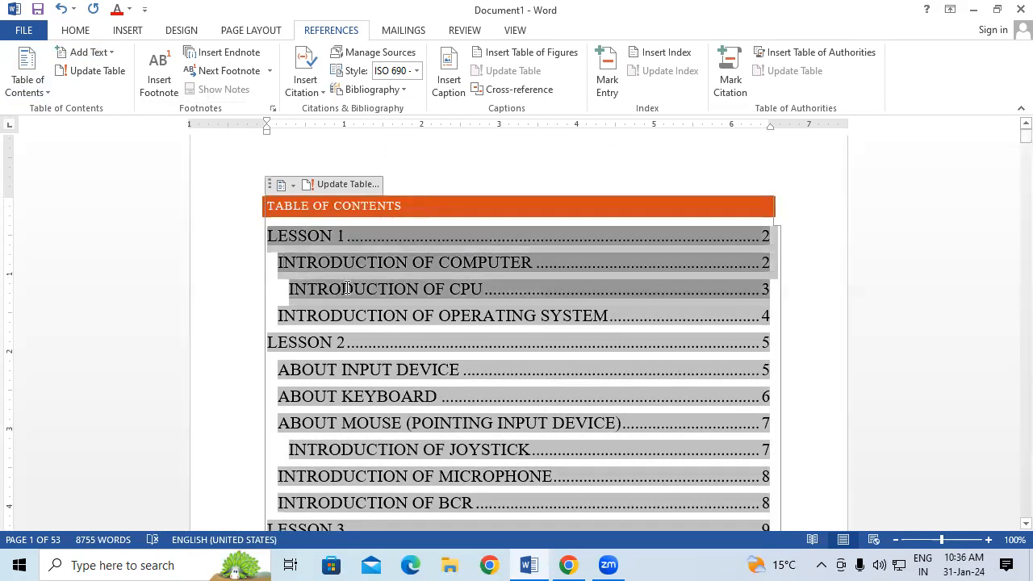
click(788, 318)
click(275, 236)
click(238, 177)
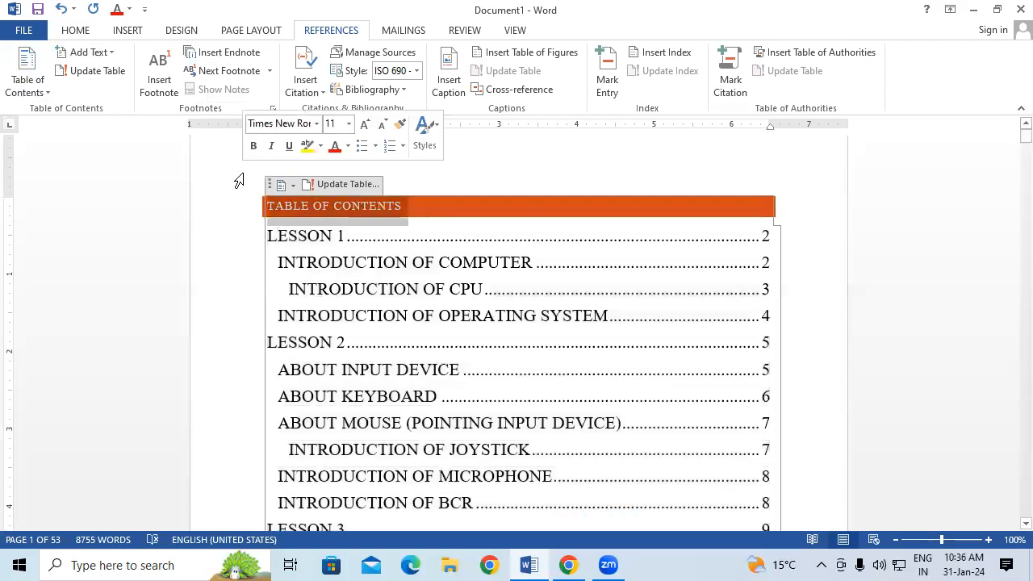
scroll(319, 222, down, 2)
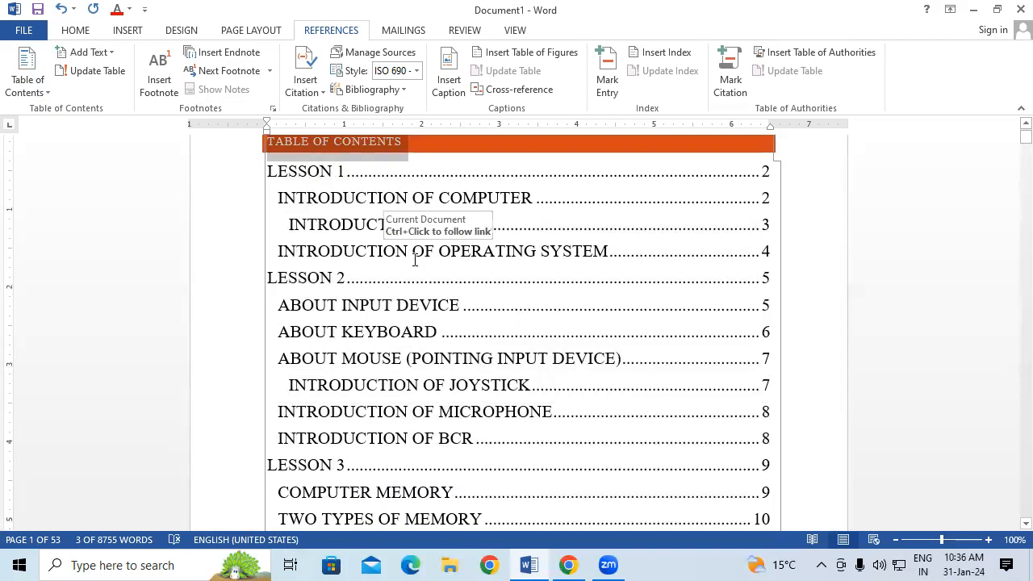
scroll(357, 224, down, 3)
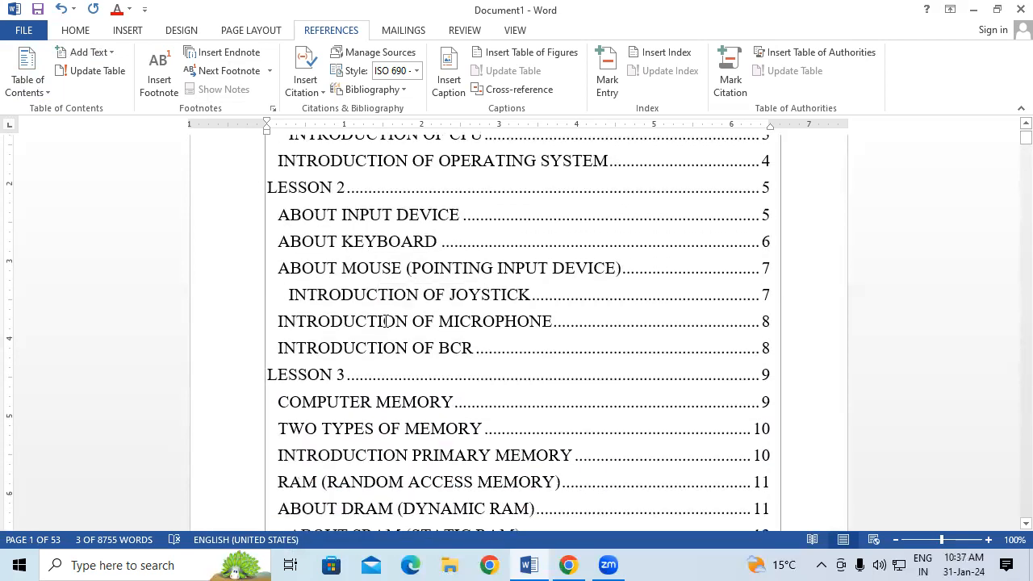
scroll(385, 321, down, 4)
scroll(392, 379, down, 2)
scroll(392, 378, up, 9)
scroll(392, 377, up, 4)
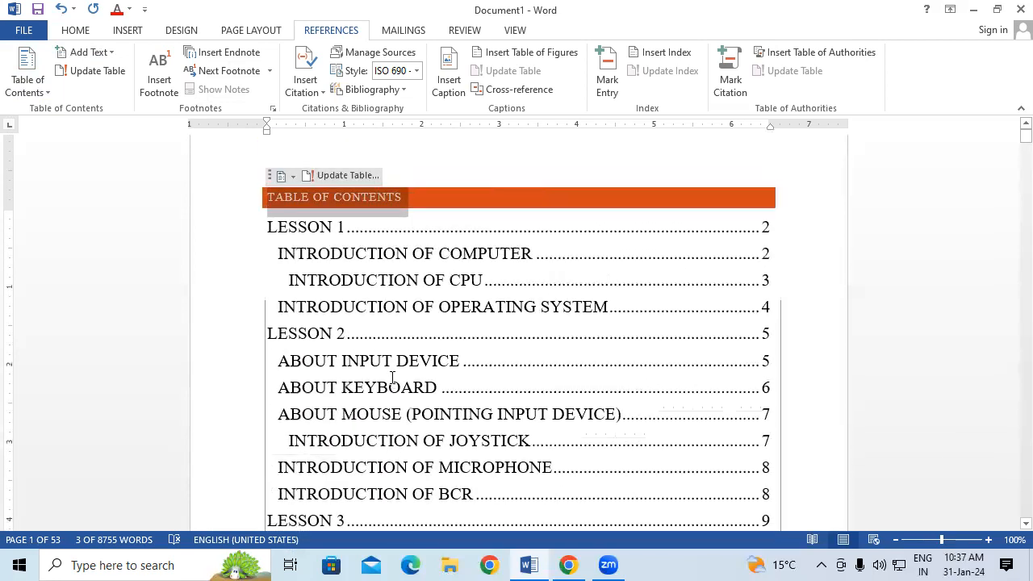
scroll(393, 378, down, 5)
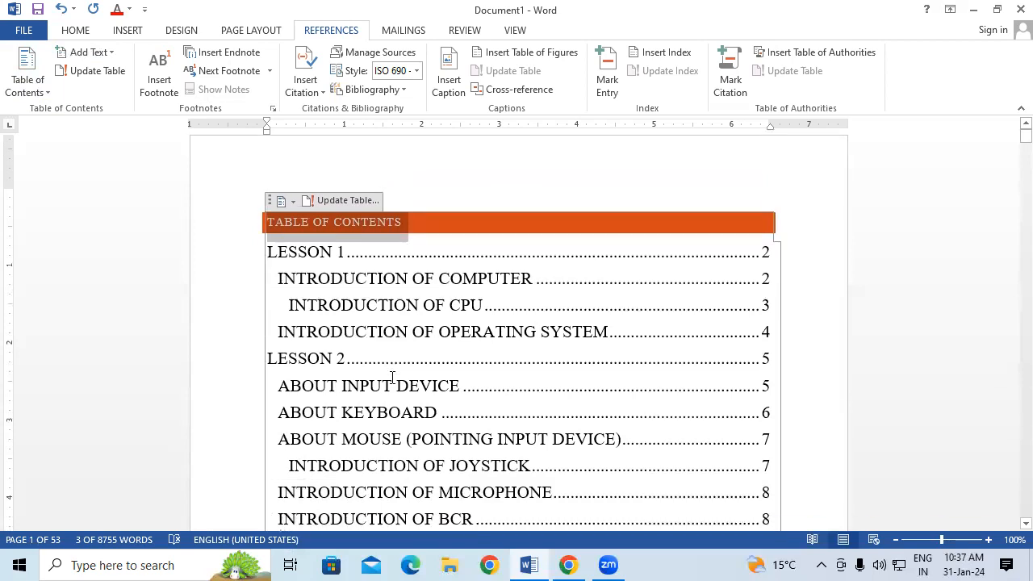
scroll(655, 323, up, 1)
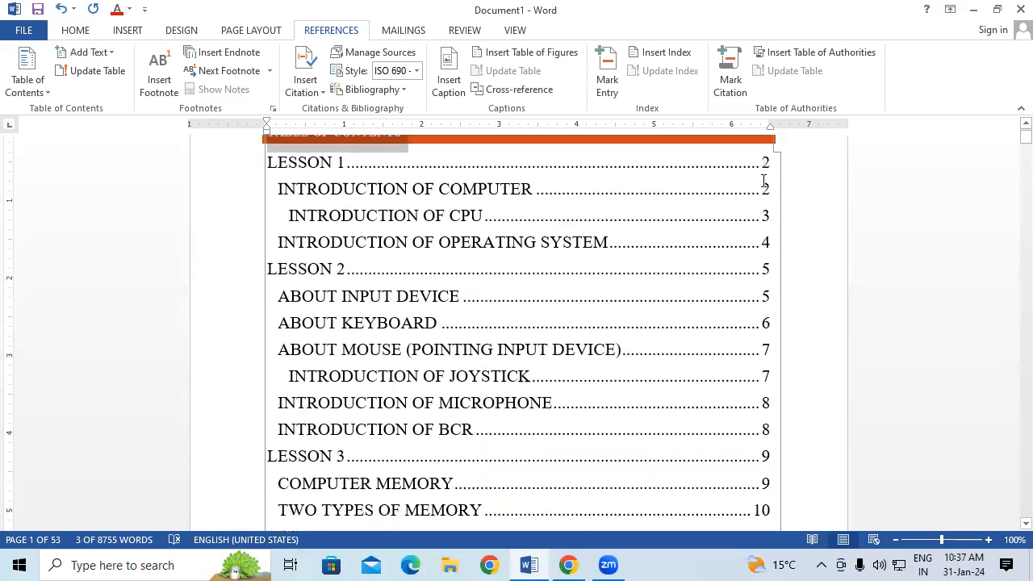
scroll(771, 429, down, 5)
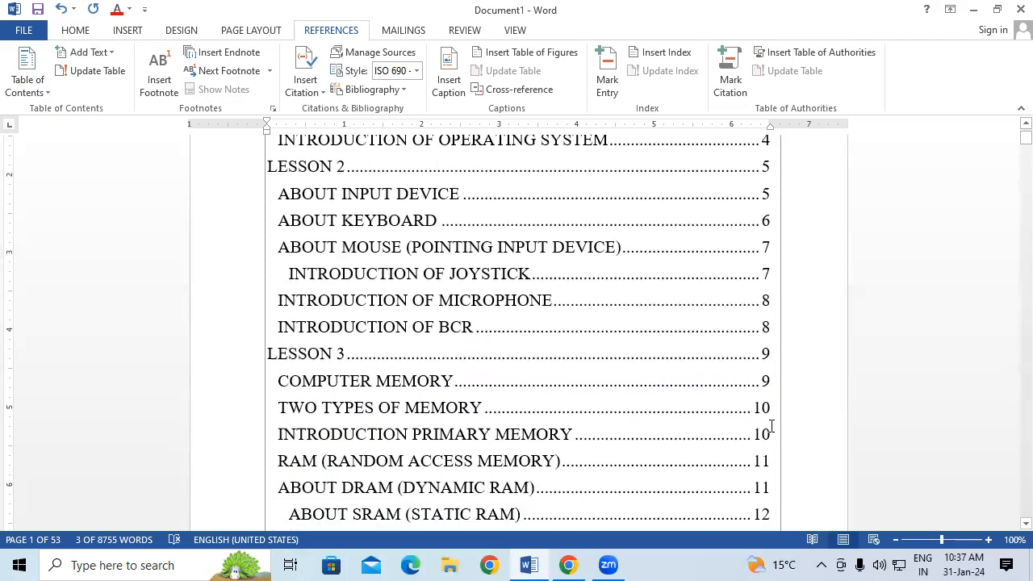
scroll(771, 425, down, 2)
scroll(771, 425, up, 7)
scroll(770, 425, up, 2)
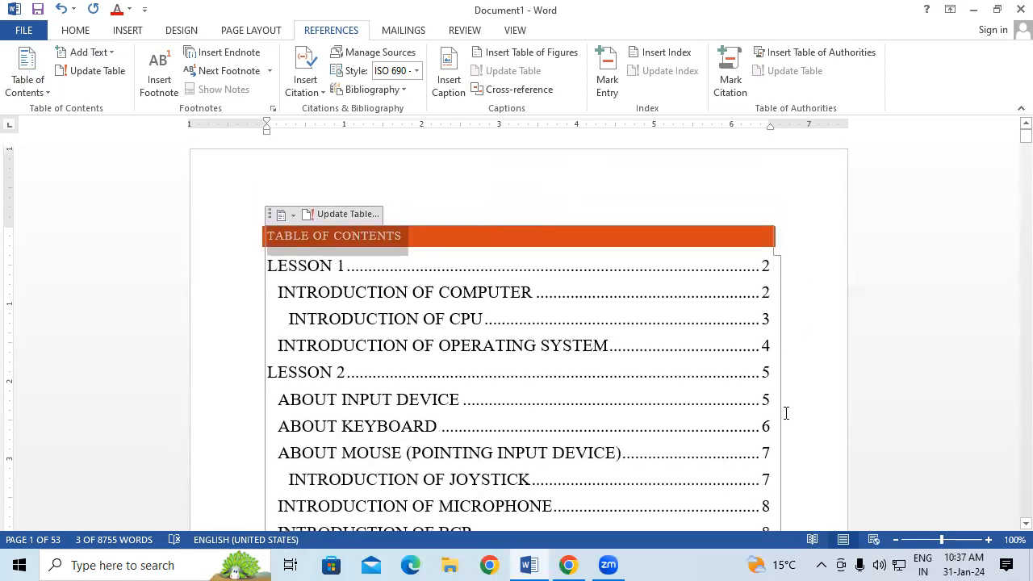
scroll(785, 436, down, 4)
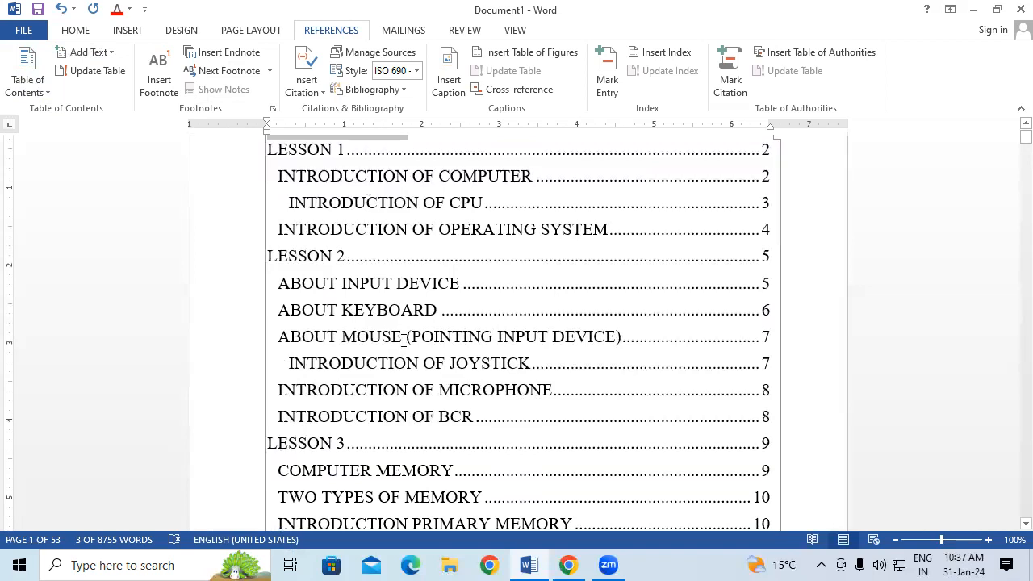
scroll(407, 333, down, 6)
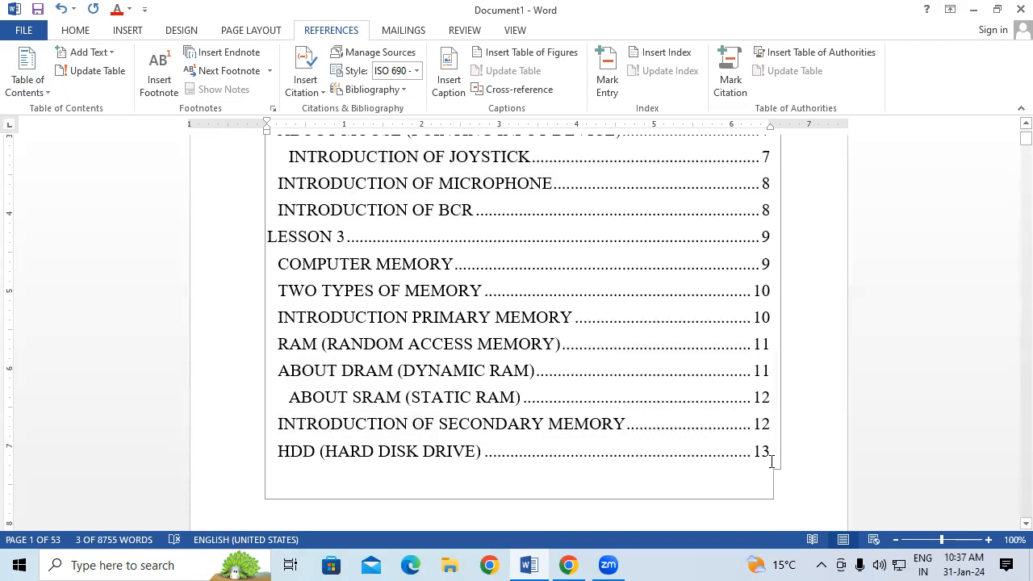
scroll(488, 276, up, 8)
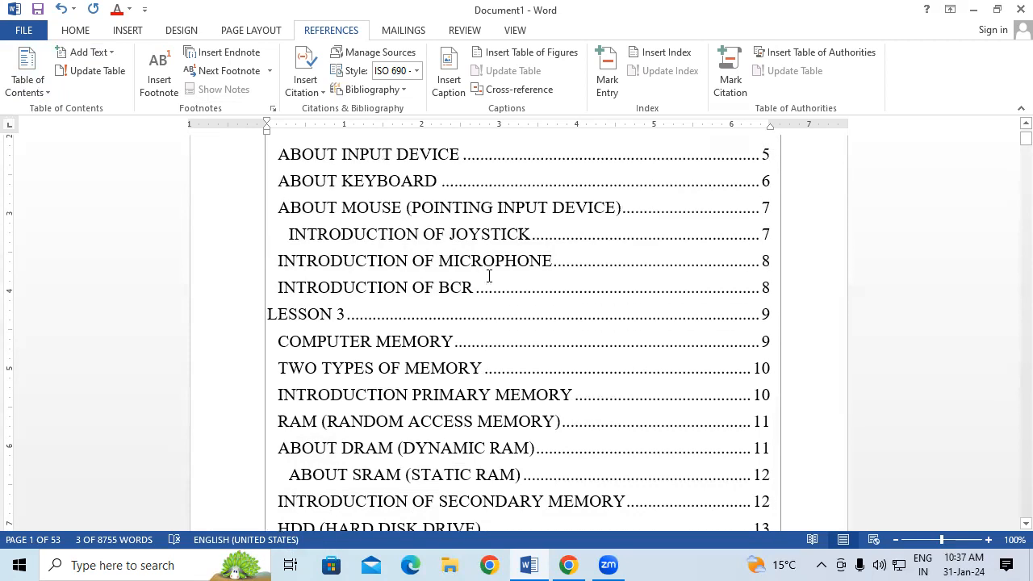
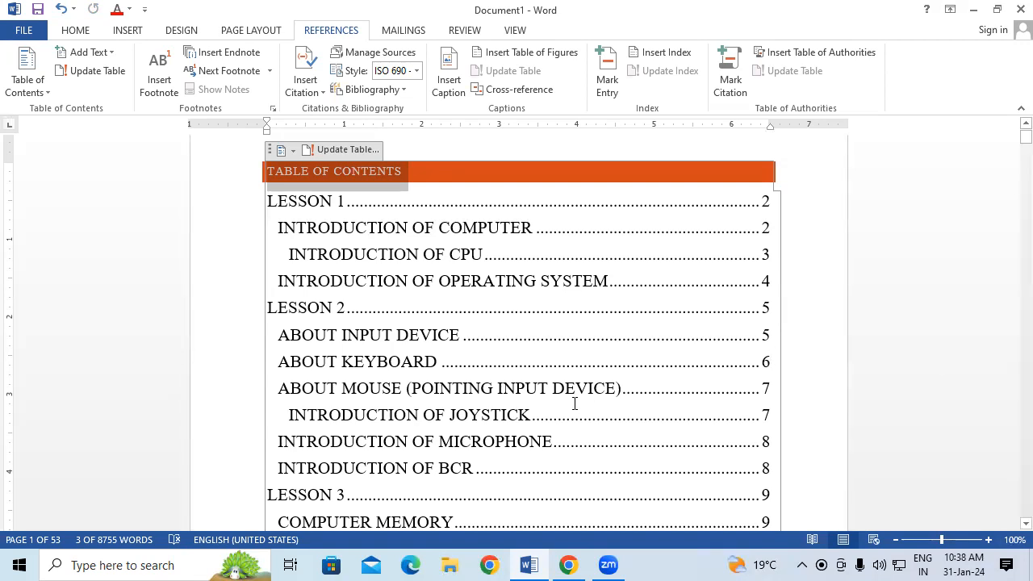
Step: Follow the table of contents link to "ABOUT MOUSE (POINTING INPUT DEVICE)" and return to the start of the document
scroll(569, 404, down, 1)
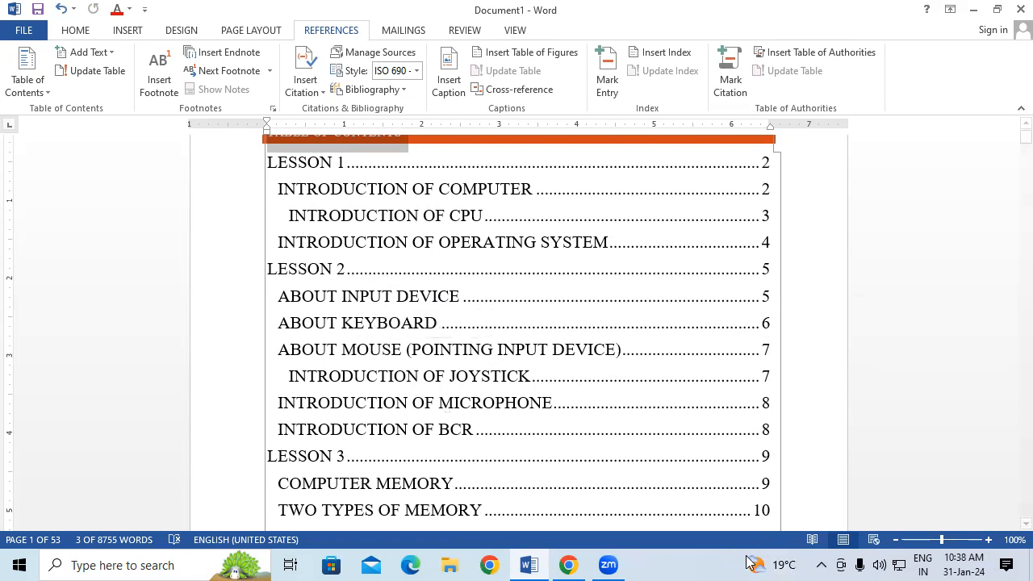
ctrl+click(397, 358)
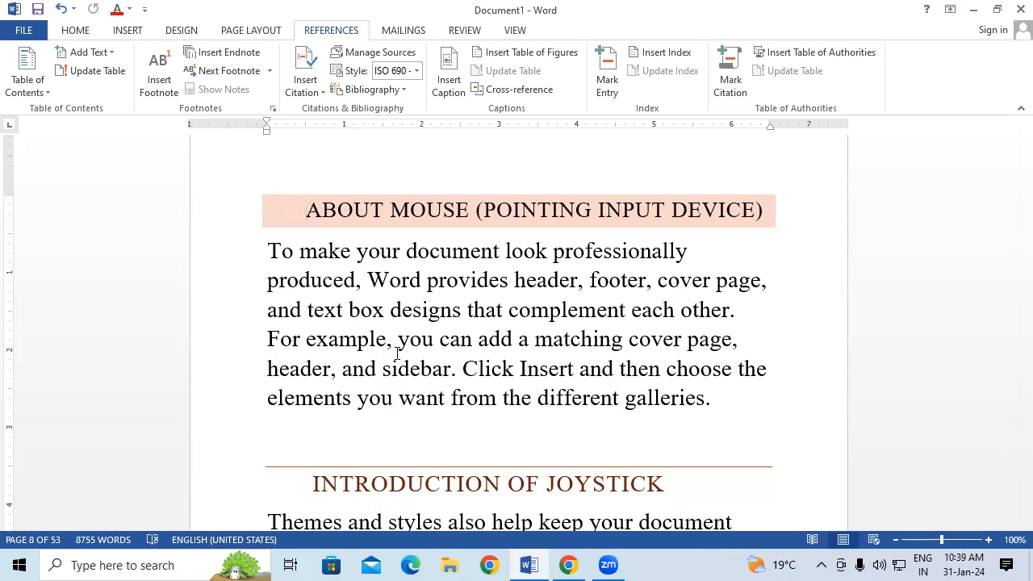
key(ctrl+Home)
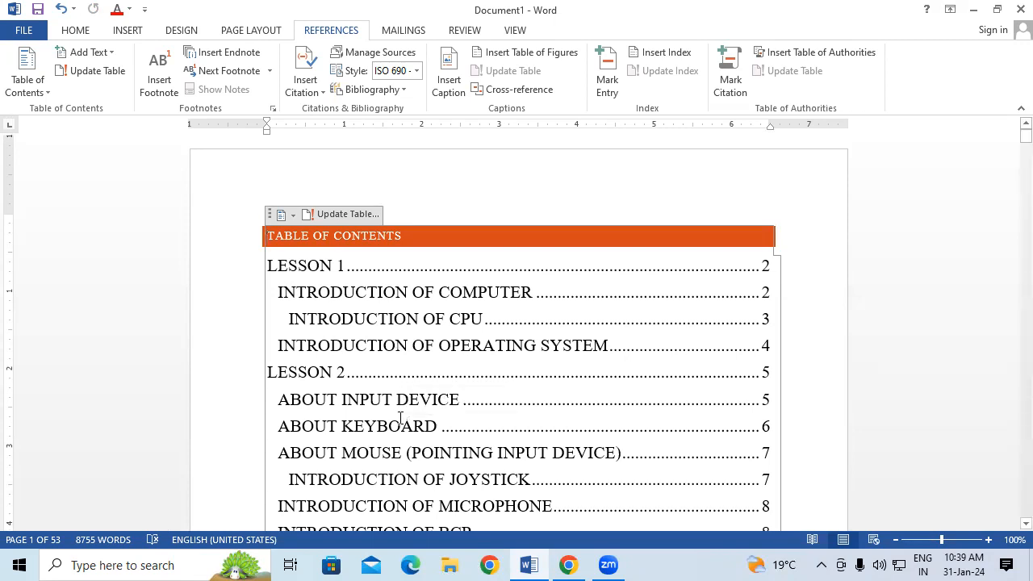
Step: Follow the table of contents link to "INTRODUCTION OF MICROPHONE" and return to the start of the document
scroll(400, 417, down, 2)
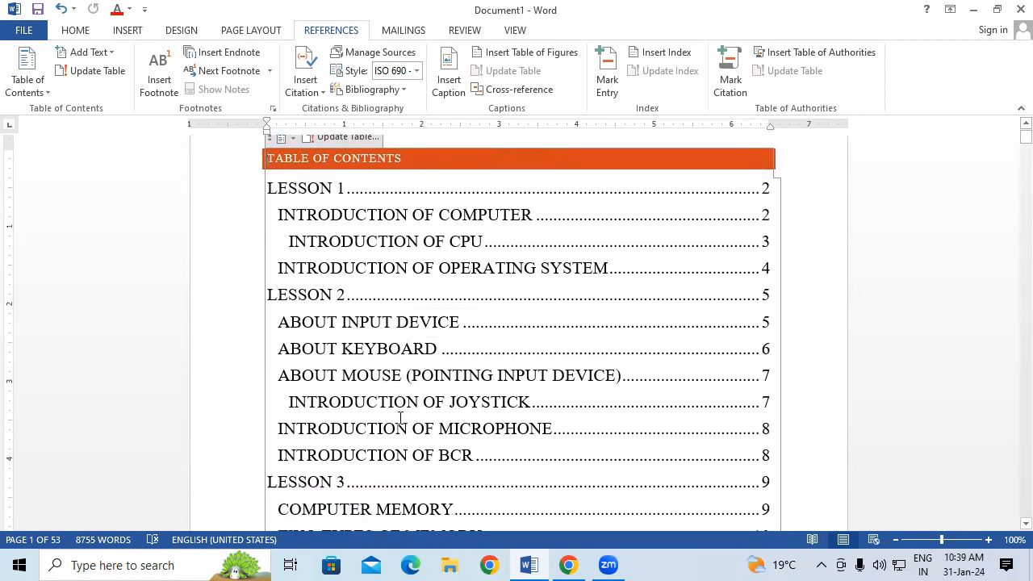
scroll(400, 417, down, 1)
scroll(401, 417, down, 1)
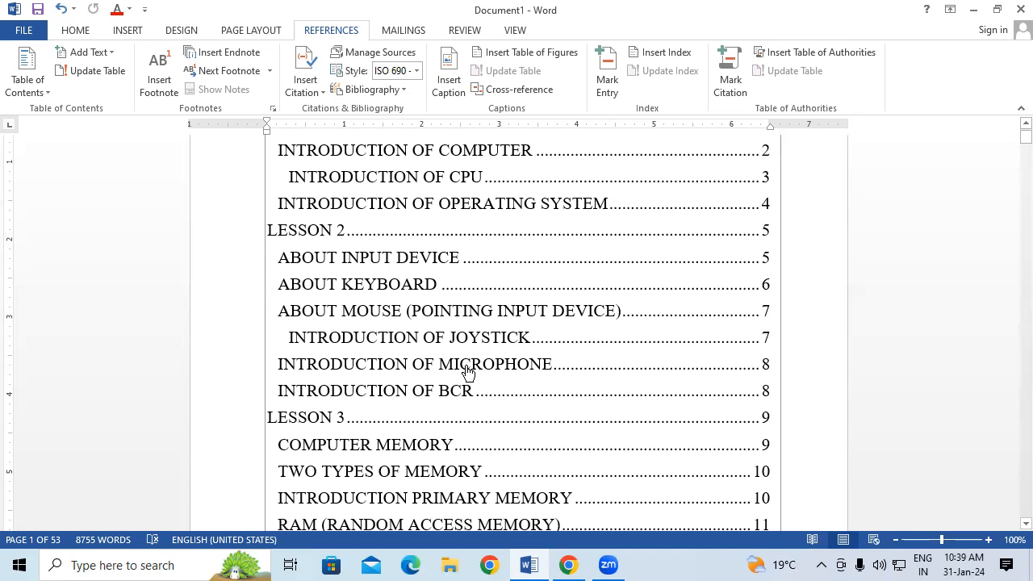
ctrl+click(468, 363)
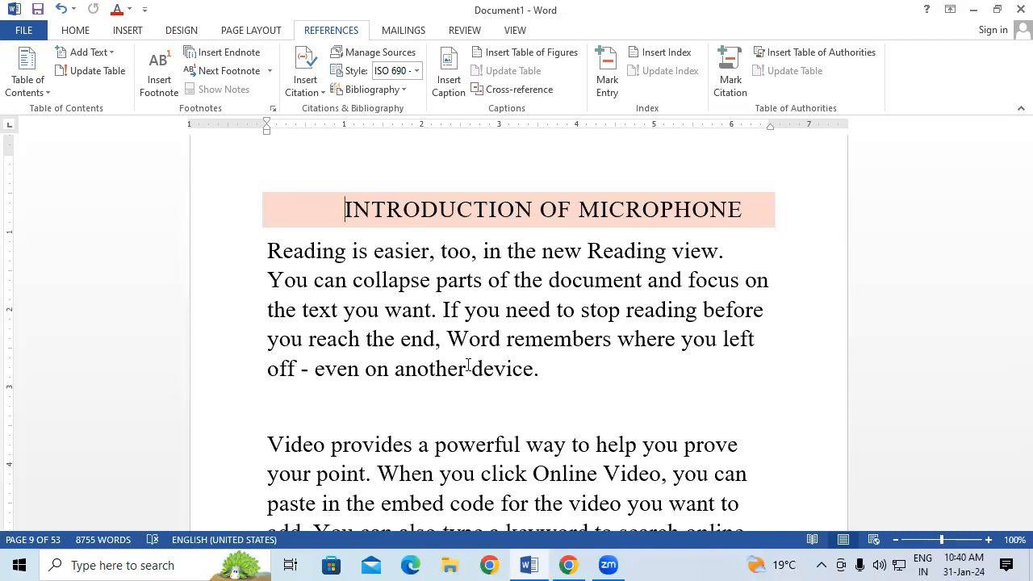
key(ctrl+Home)
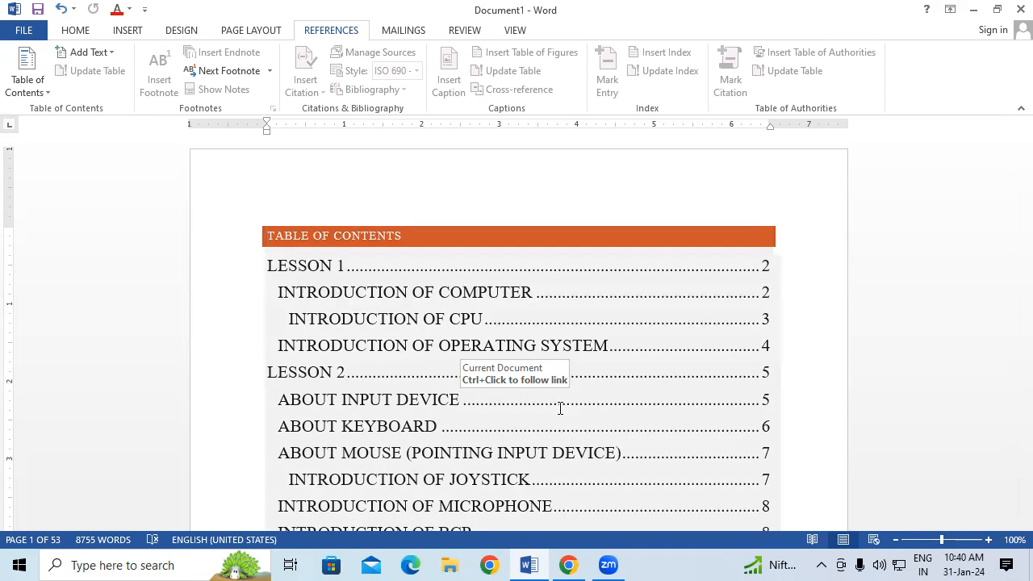
Step: Delete the empty paragraphs above the "LESSON 1" heading to remove the blank page between it and the table of contents
scroll(560, 408, down, 5)
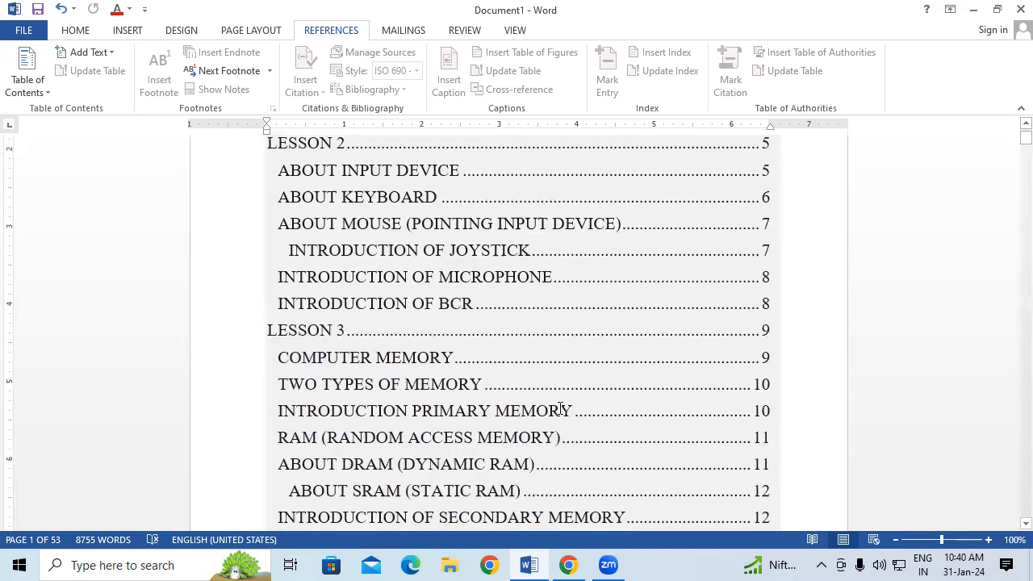
scroll(560, 408, down, 6)
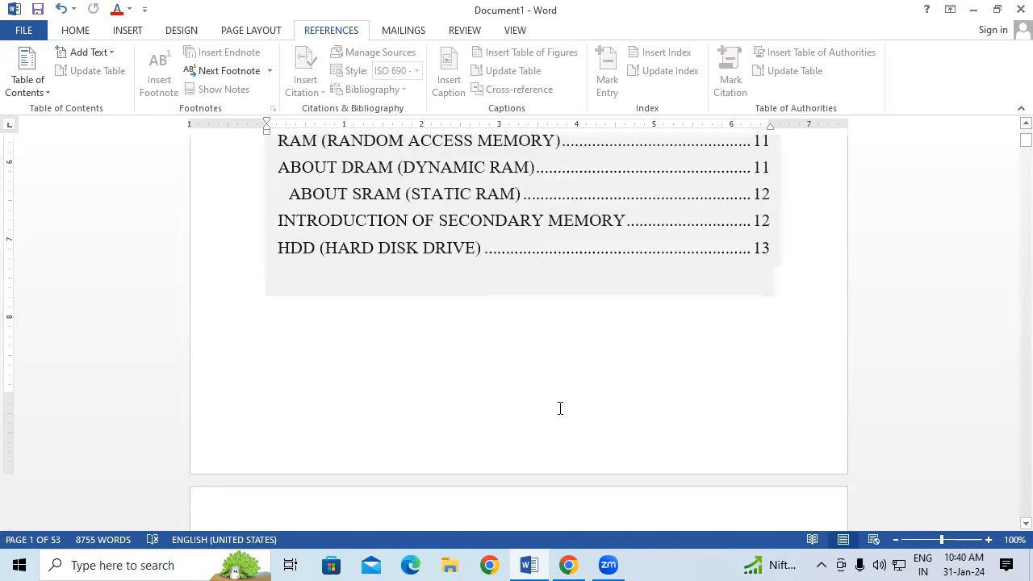
scroll(560, 408, down, 3)
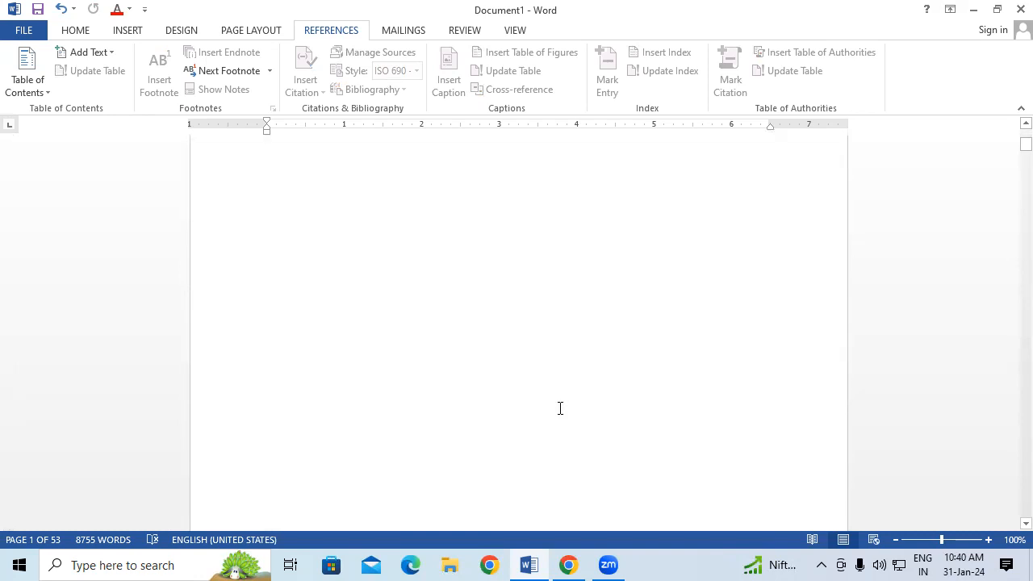
scroll(560, 408, down, 6)
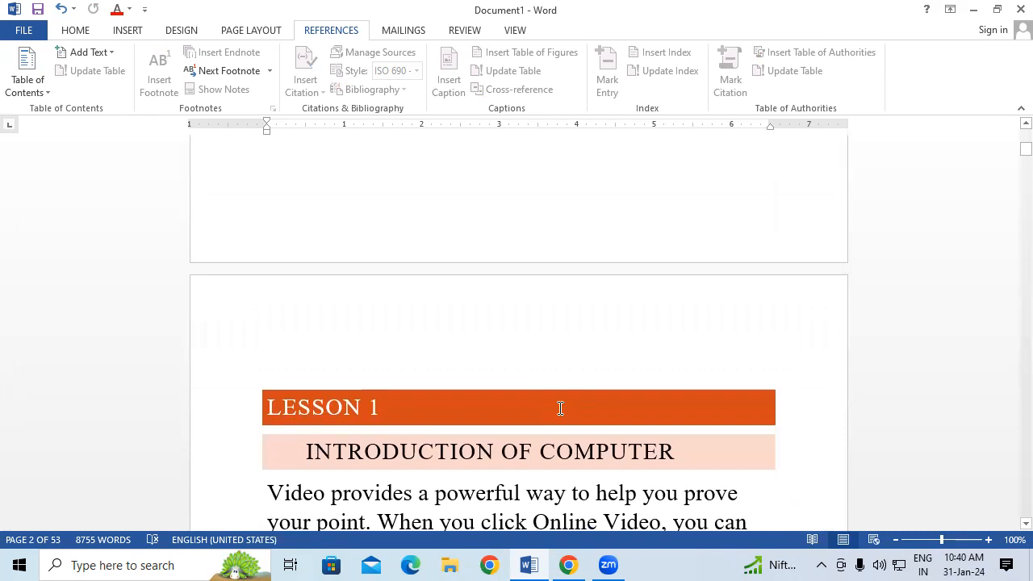
click(275, 375)
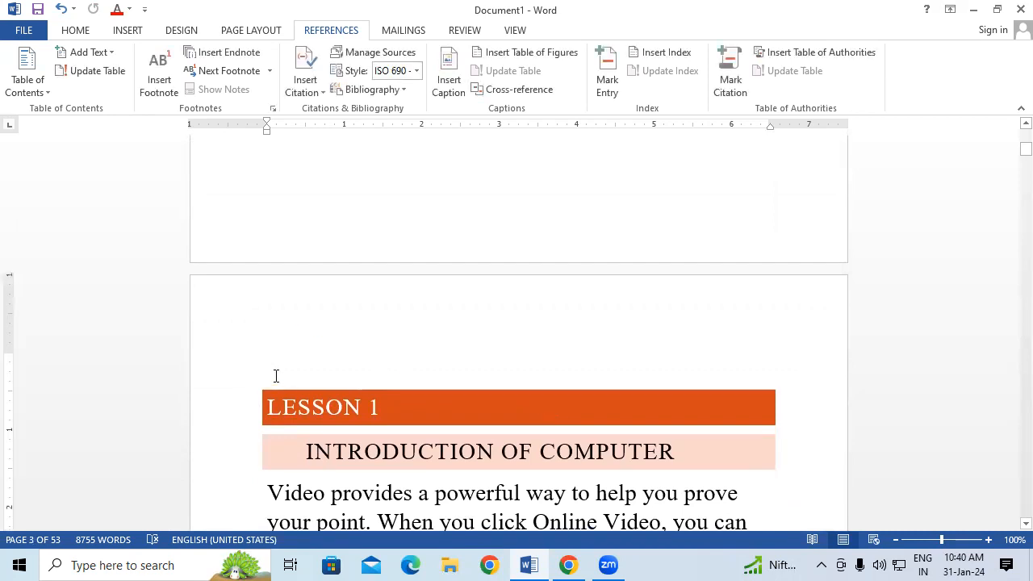
key(BackSpace)
key(BackSpace)
key(BackSpace)
key(BackSpace)
key(BackSpace)
key(BackSpace)
key(BackSpace)
key(BackSpace)
key(BackSpace)
key(BackSpace)
key(BackSpace)
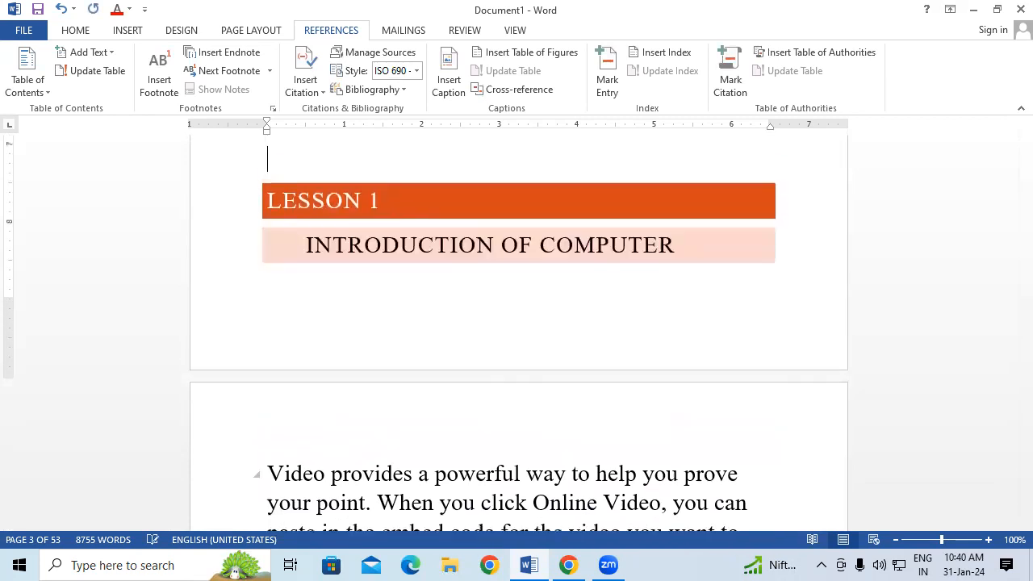
key(BackSpace)
key(BackSpace)
key(BackSpace)
key(BackSpace)
key(BackSpace)
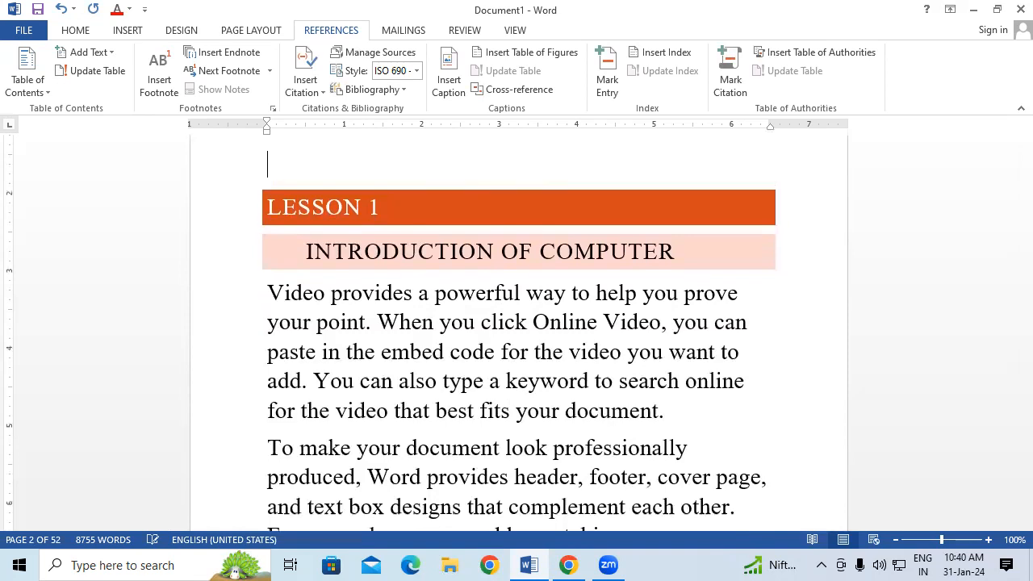
scroll(273, 378, up, 5)
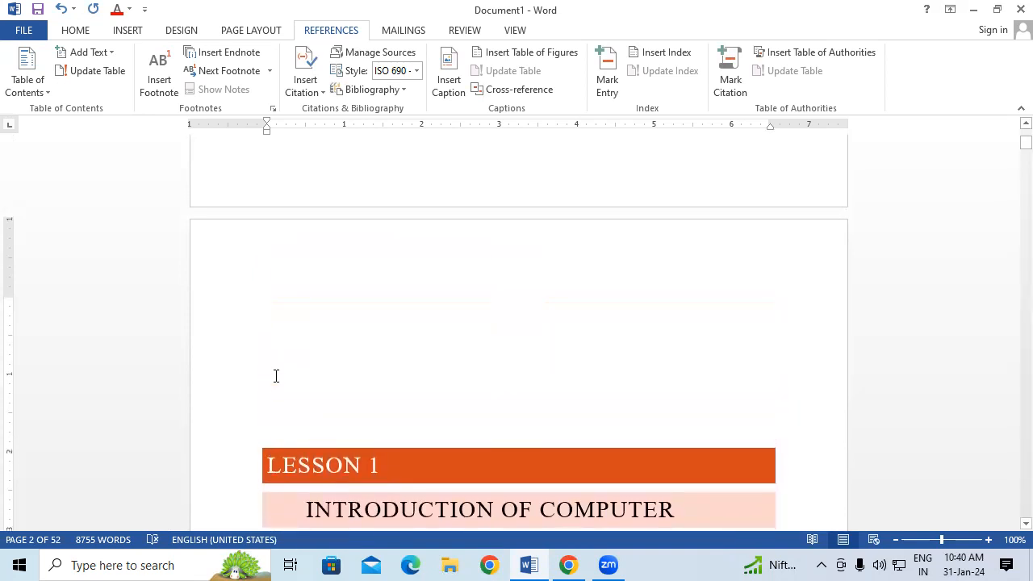
key(BackSpace)
key(BackSpace)
key(BackSpace)
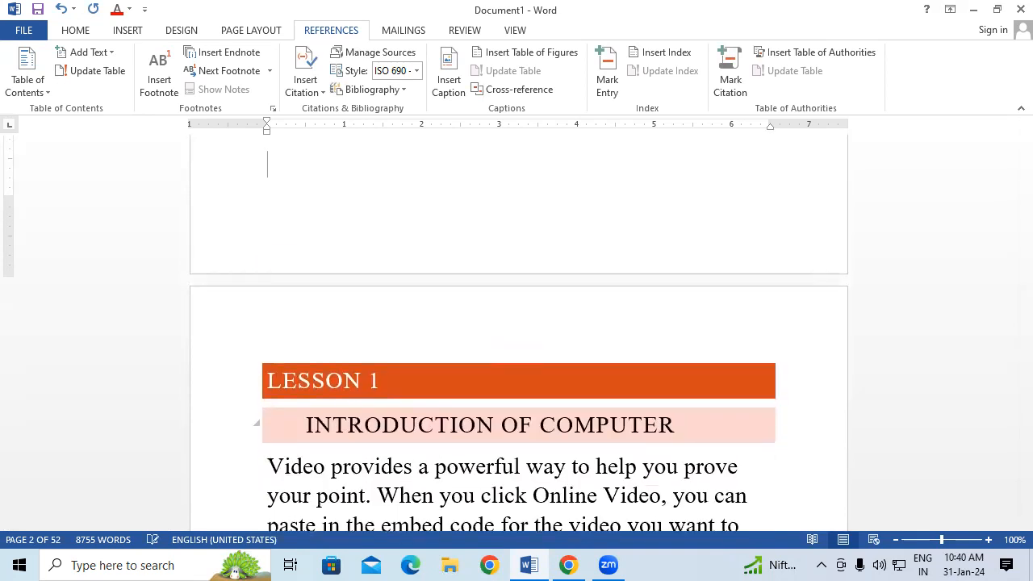
Step: Add an empty paragraph below the "INTRODUCTION OF CPU" heading on page 3 and increase its font size
scroll(274, 374, up, 4)
scroll(274, 374, down, 4)
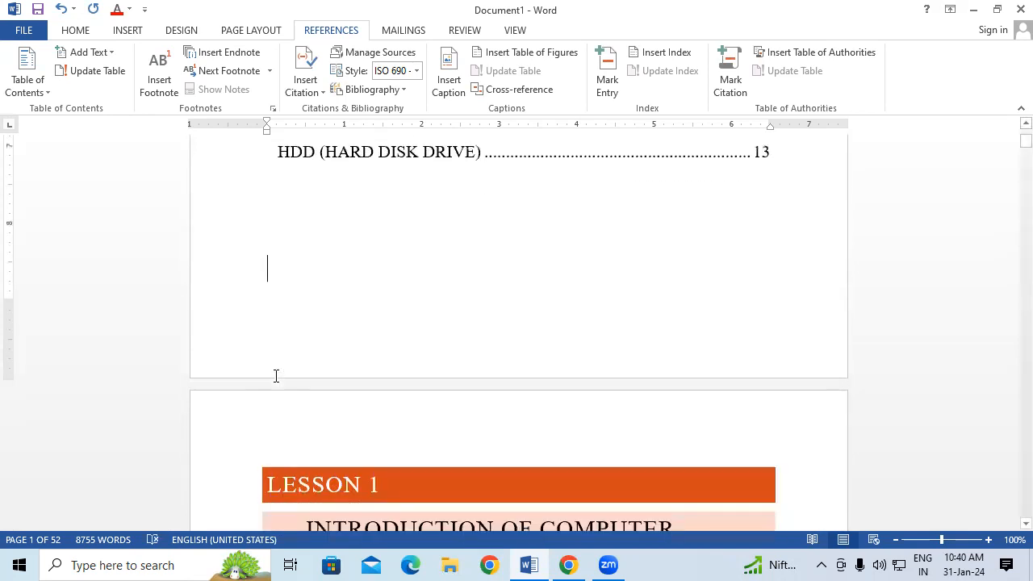
scroll(275, 376, down, 8)
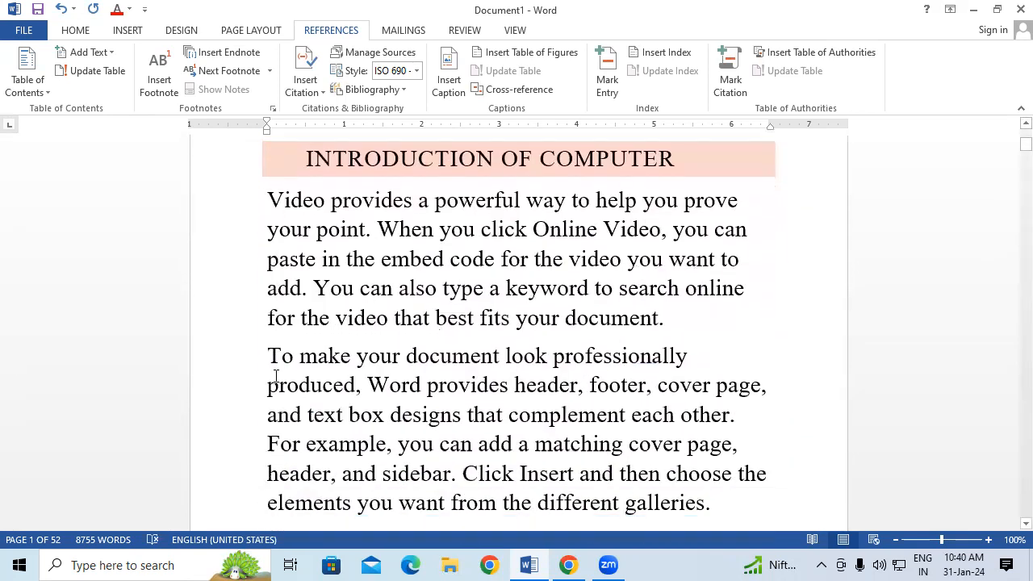
scroll(275, 376, down, 8)
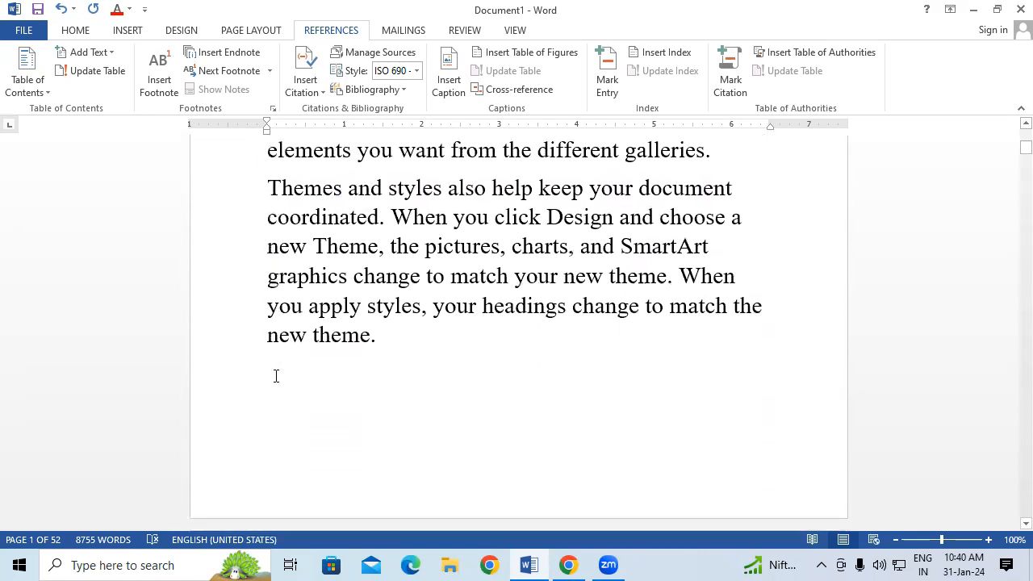
scroll(275, 376, down, 4)
scroll(275, 376, down, 2)
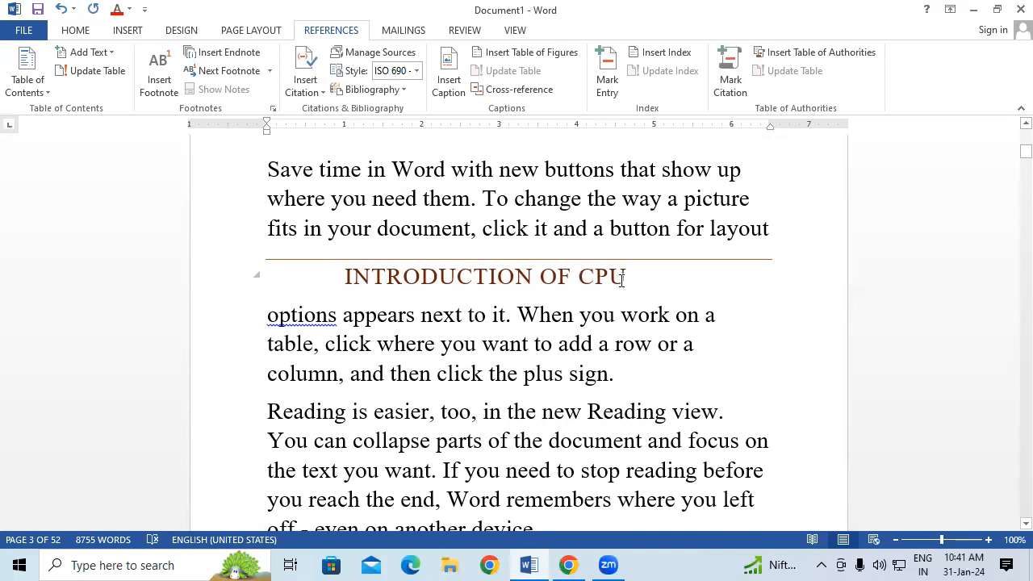
click(673, 272)
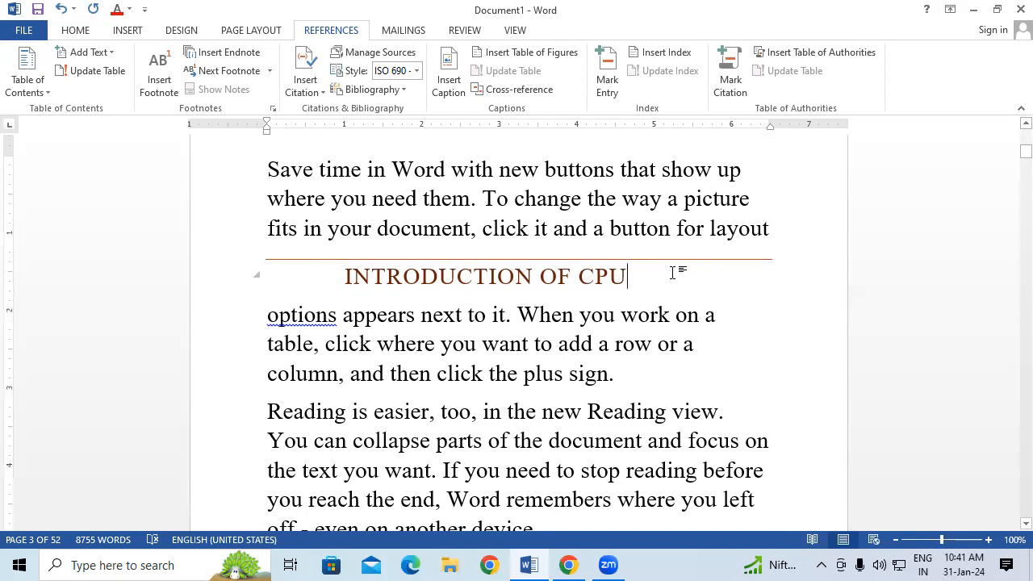
key(Return)
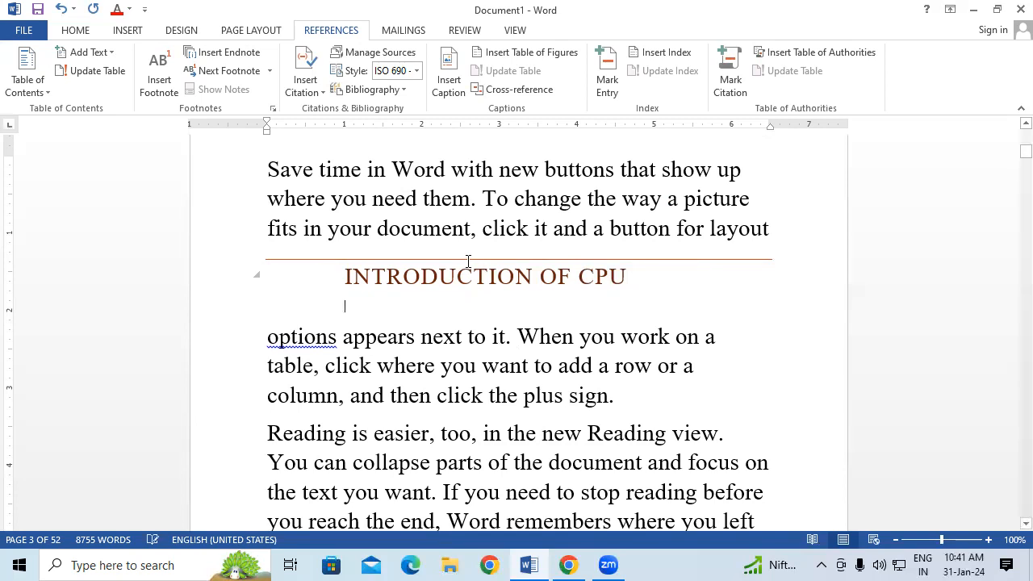
key(ctrl+shift+period)
key(ctrl+shift+period)
key(ctrl+shift+period)
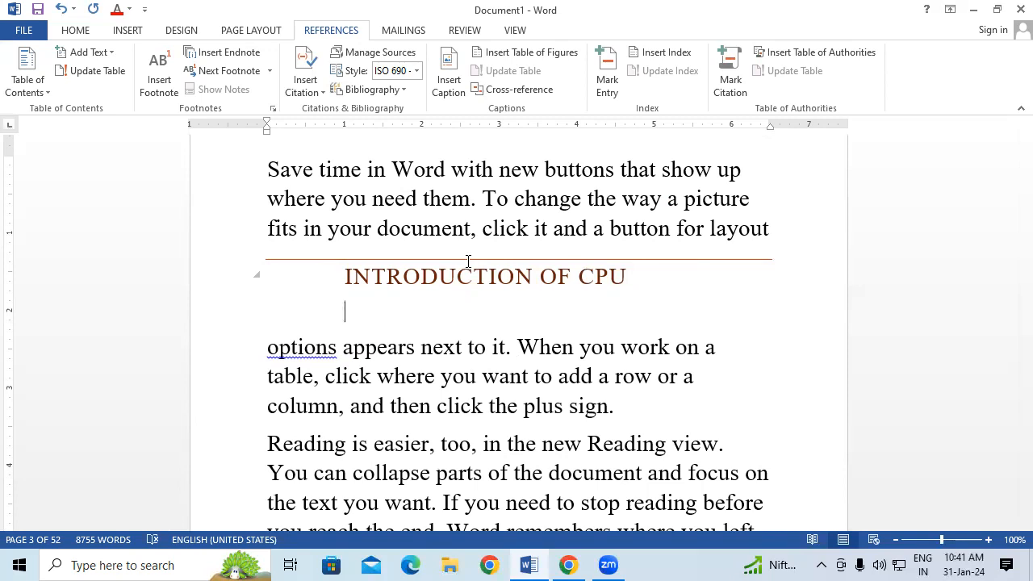
Step: Enter "(Central Processing Unit)" on the new line below the "INTRODUCTION OF CPU" heading
text(Central P)
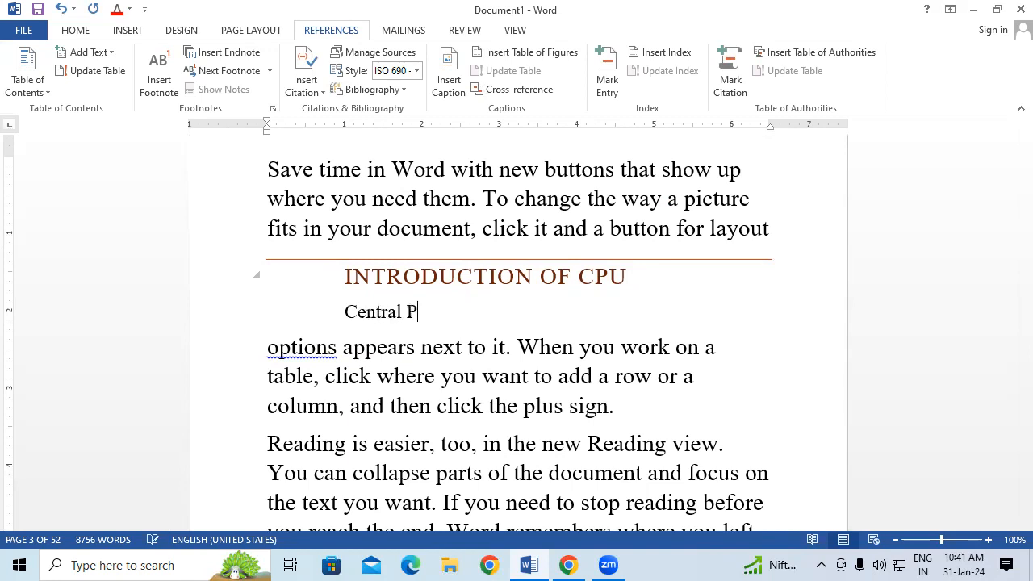
text(rocessing Un)
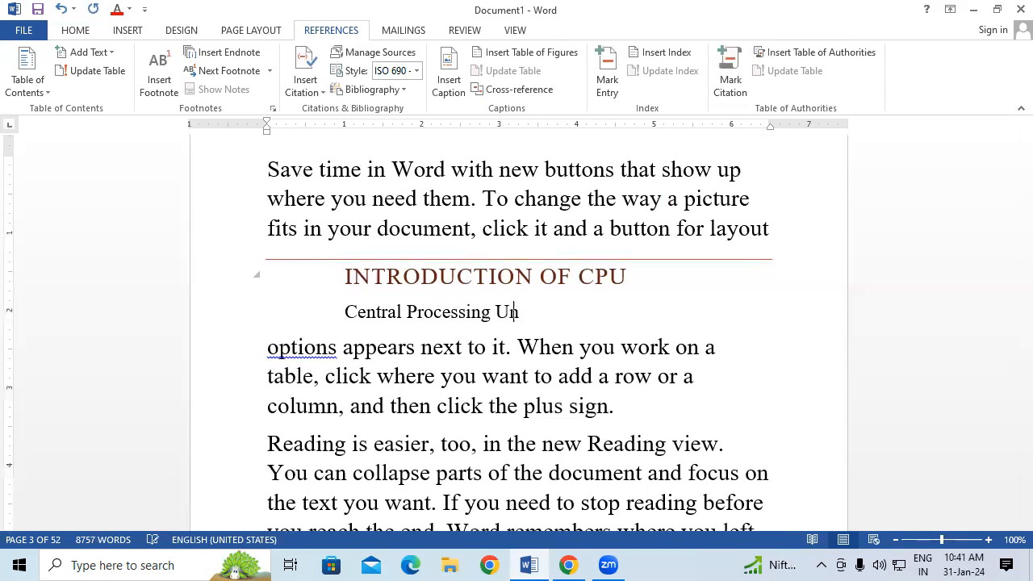
text(it))
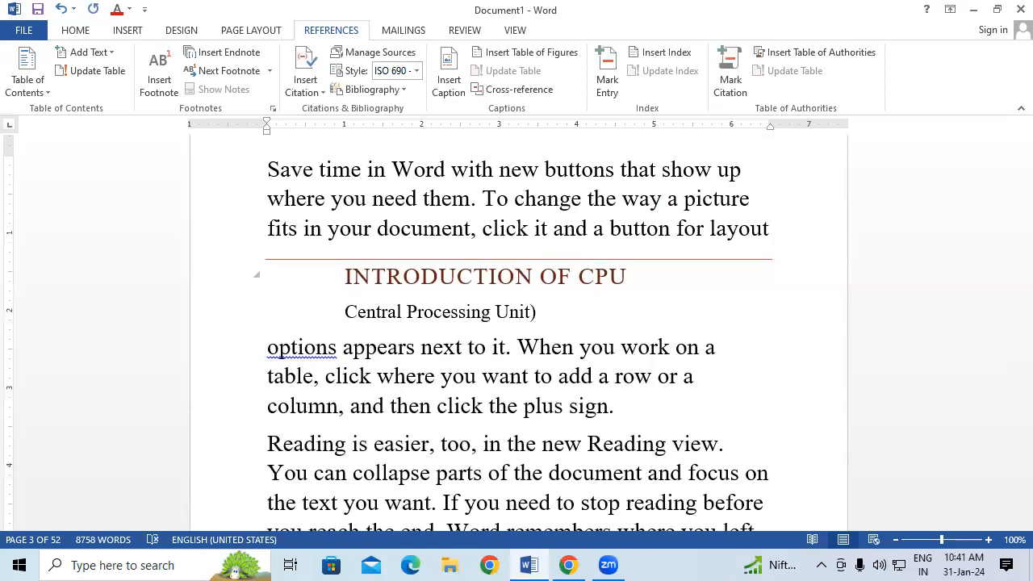
click(342, 315)
text(()
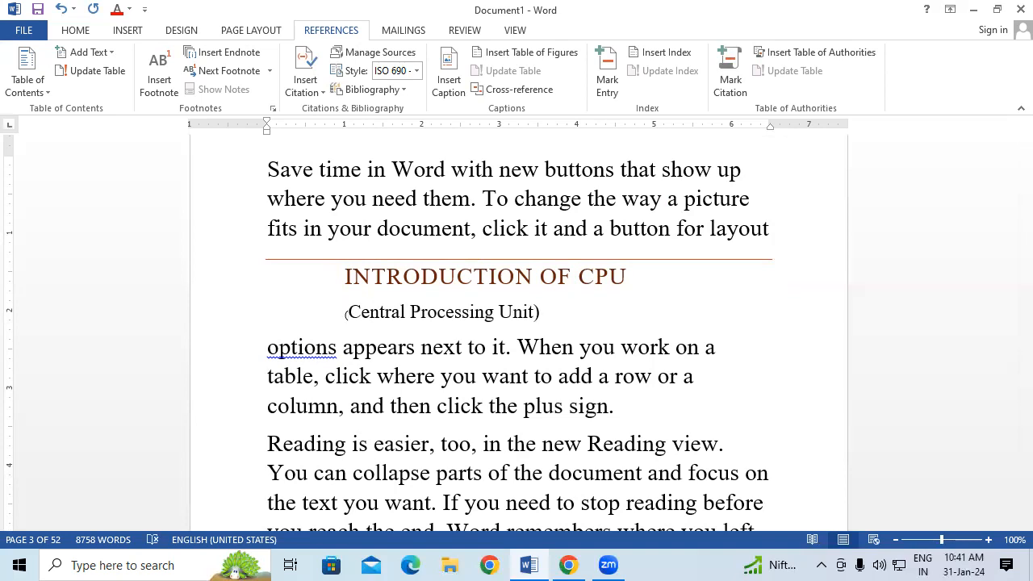
Step: Enlarge the small opening parenthesis to match its text, and increase the font size of the whole "(Central Processing Unit)" line
double_click(347, 313)
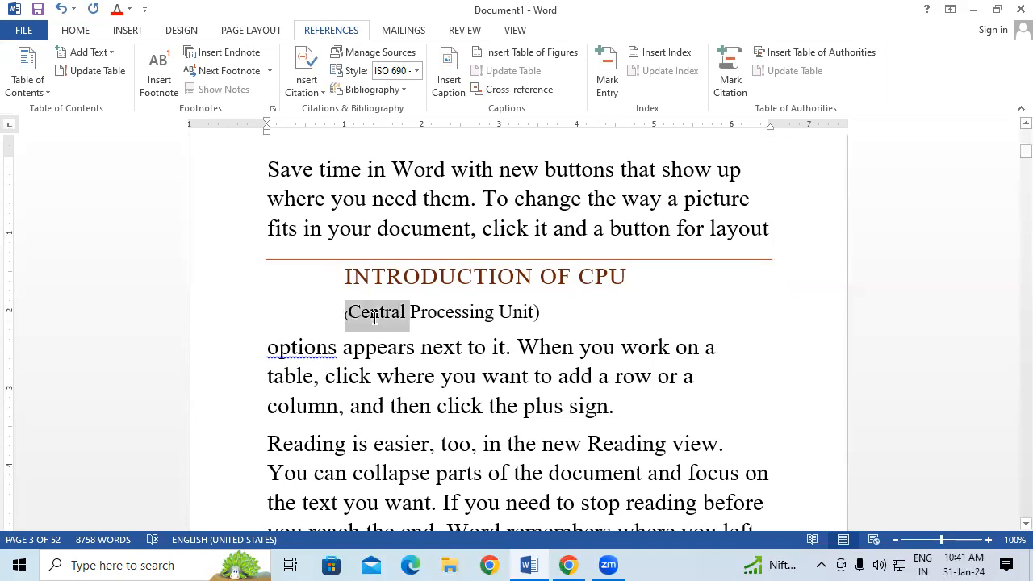
drag(353, 313, 346, 313)
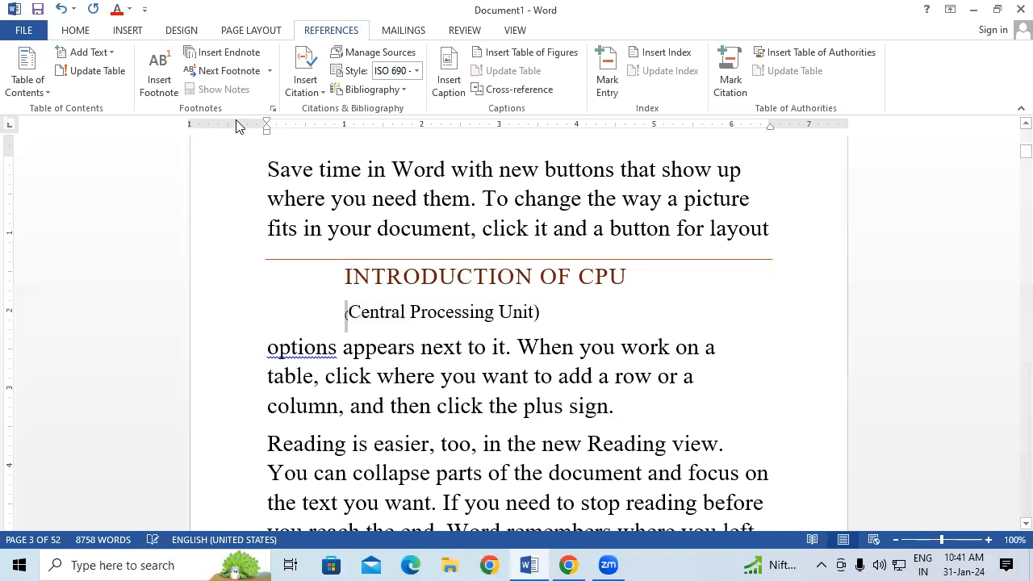
key(ctrl+bracketright)
key(ctrl+bracketright)
click(404, 379)
triple_click(435, 314)
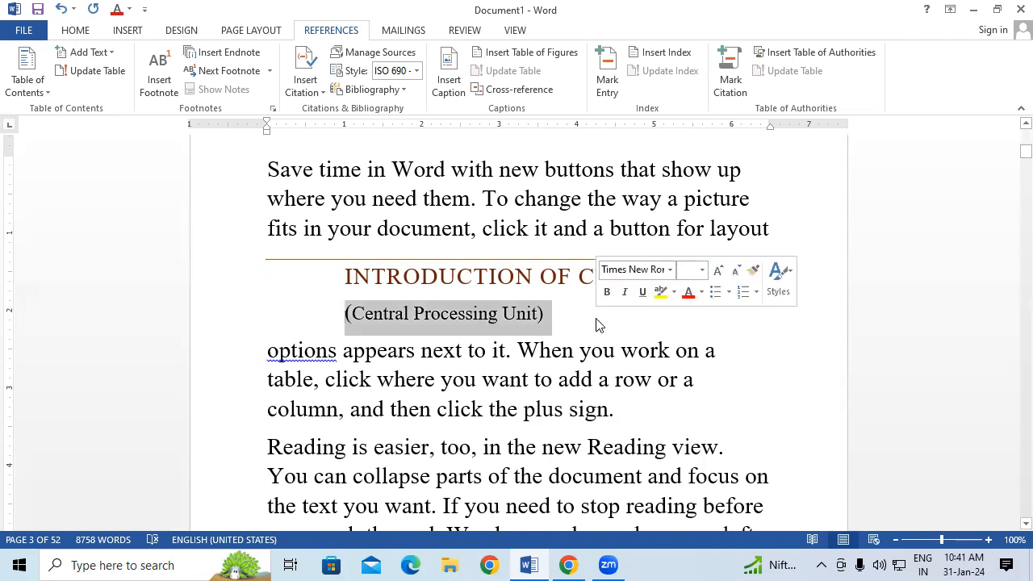
key(ctrl+bracketright)
key(ctrl+bracketright)
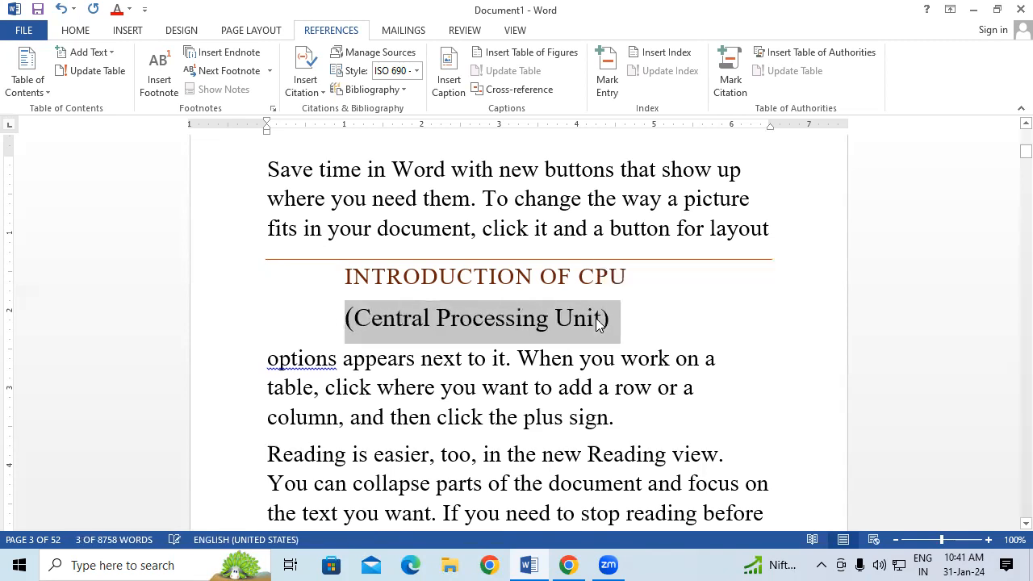
click(668, 426)
Step: Mark the "(Central Processing Unit)" line as Level 2 text for the table of contents
scroll(668, 426, up, 1)
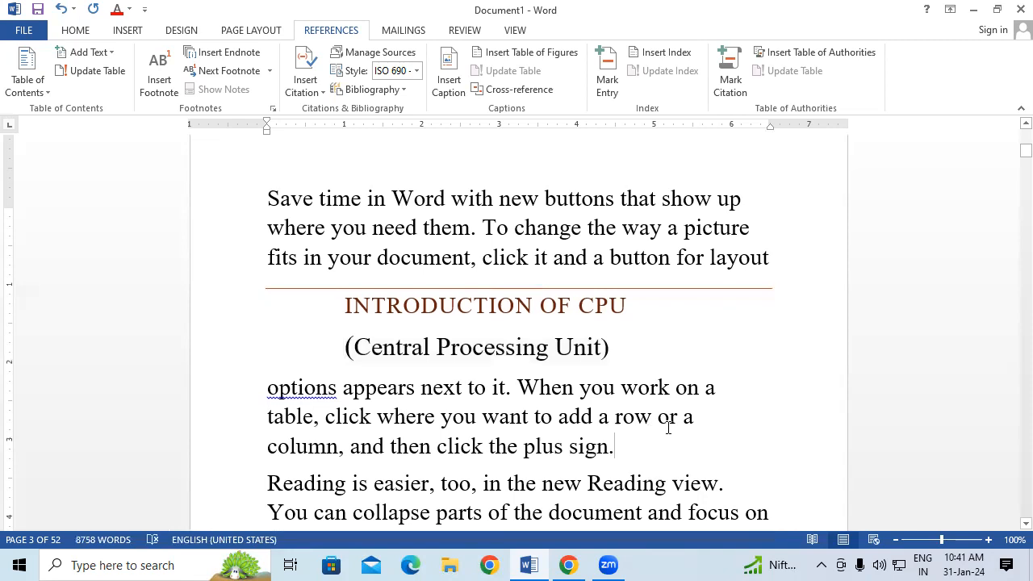
drag(1008, 156, 1010, 138)
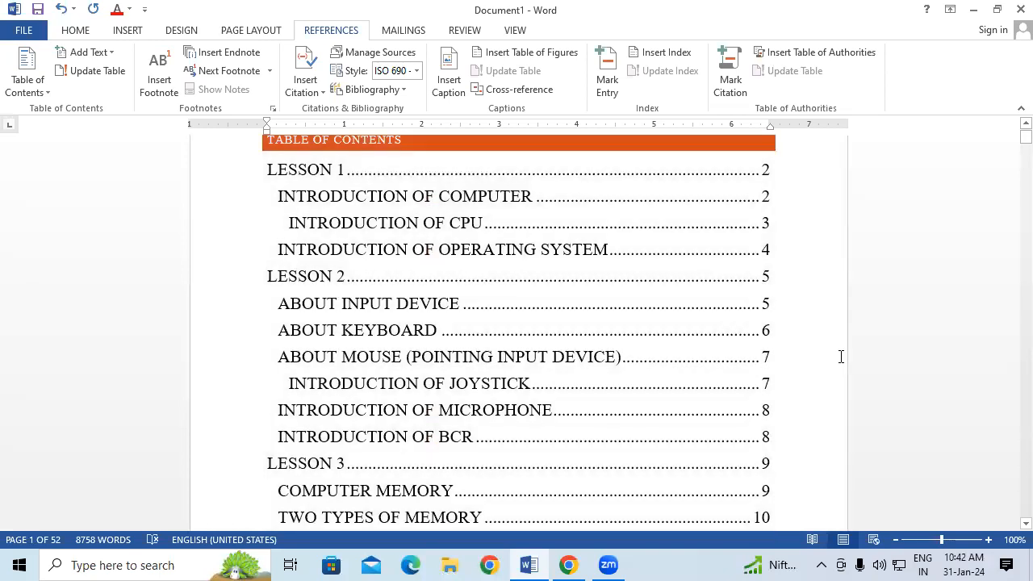
scroll(666, 376, down, 5)
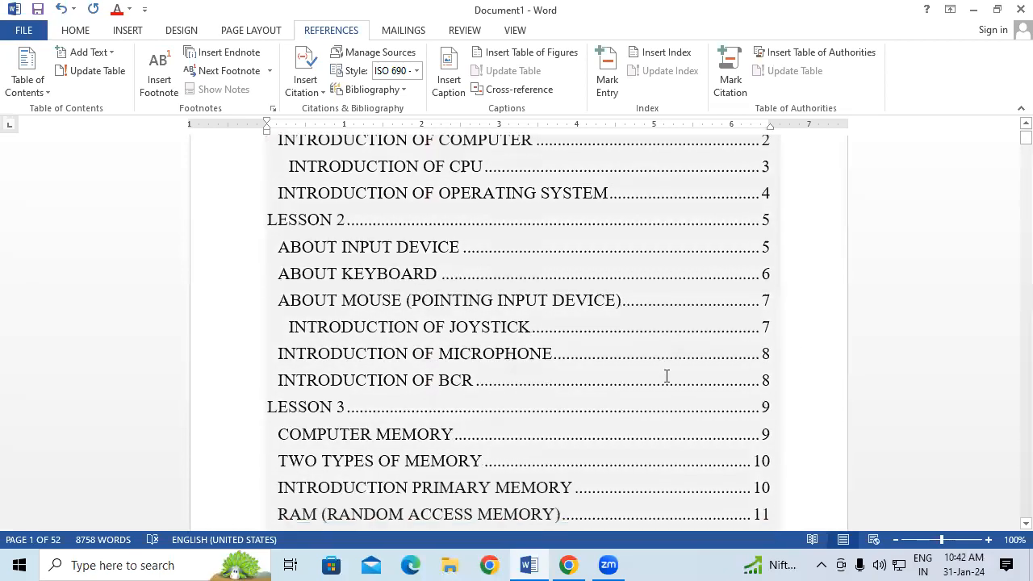
scroll(667, 376, down, 11)
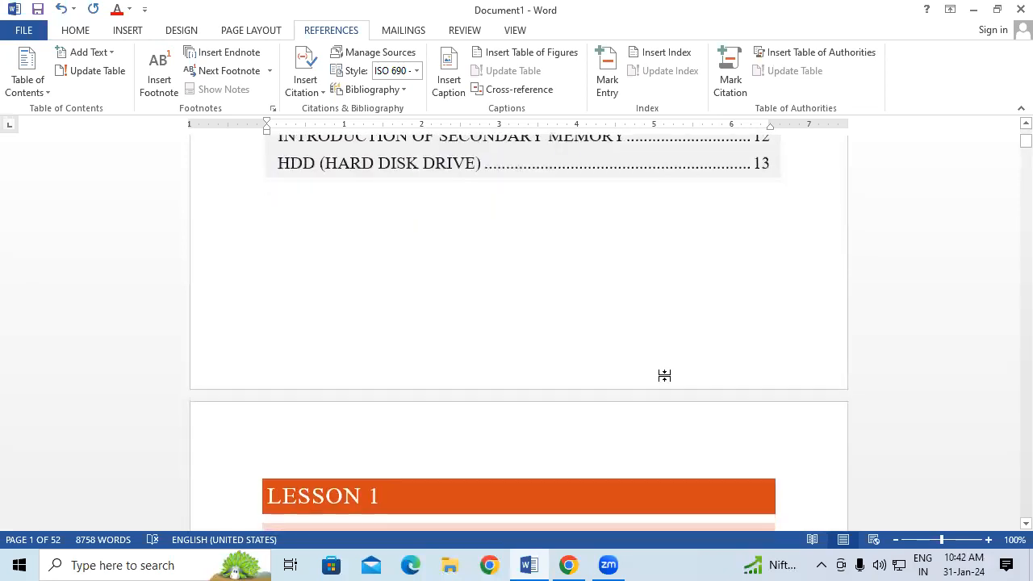
scroll(666, 376, down, 10)
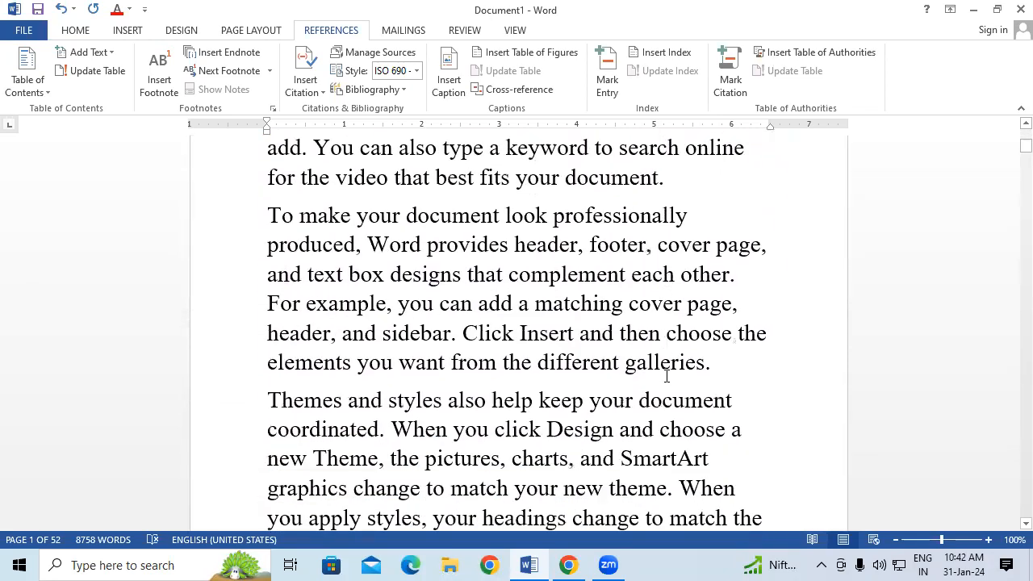
scroll(667, 376, down, 10)
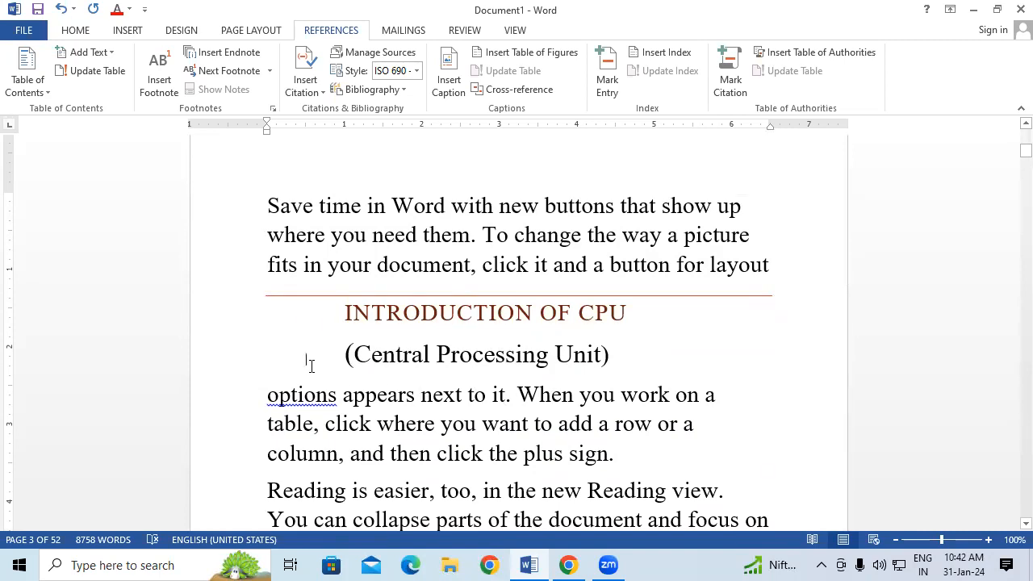
drag(346, 353, 613, 355)
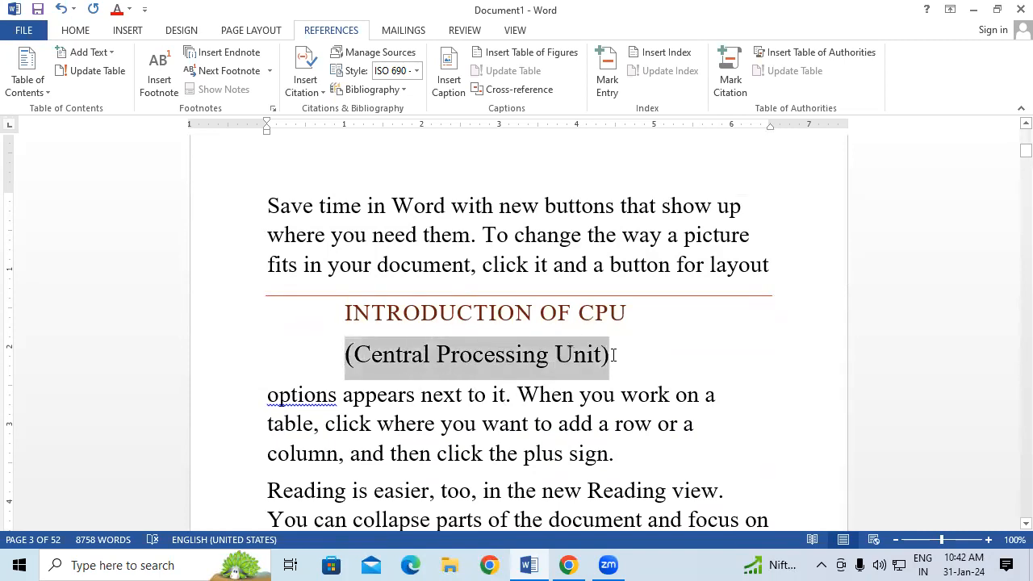
click(95, 52)
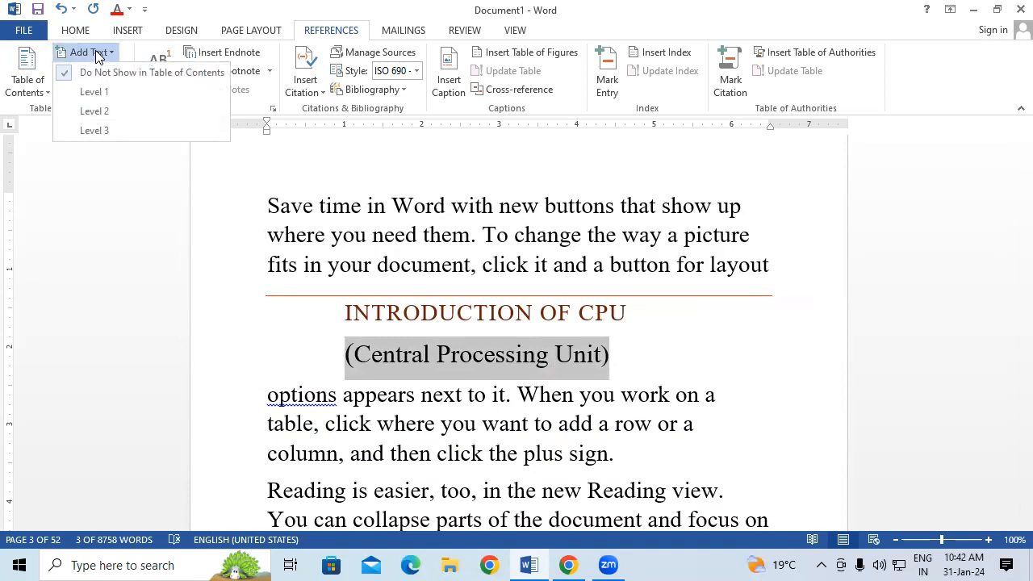
click(119, 115)
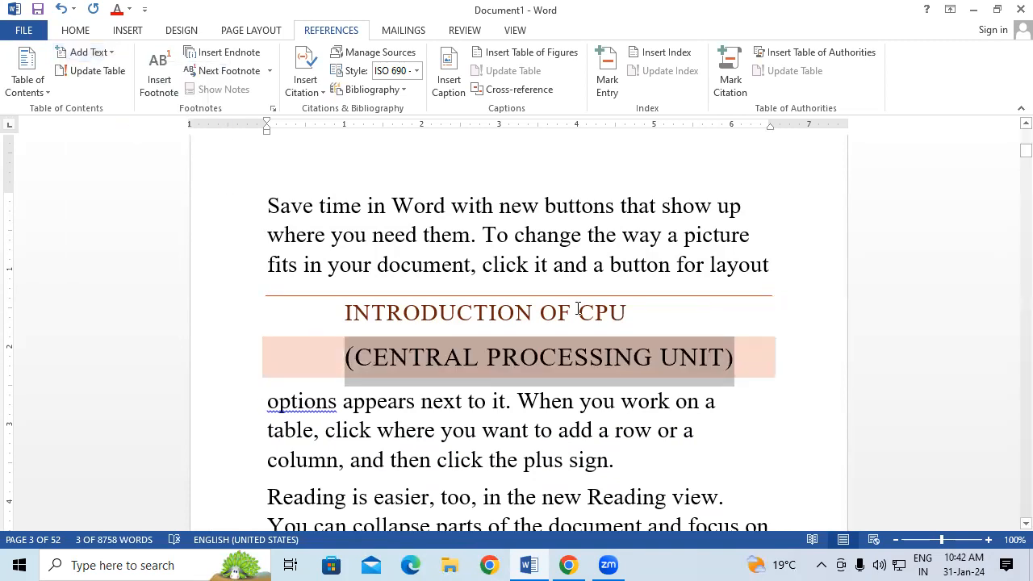
Step: Update the entire table of contents on page 1 to include the new Level 2 heading
scroll(733, 349, up, 5)
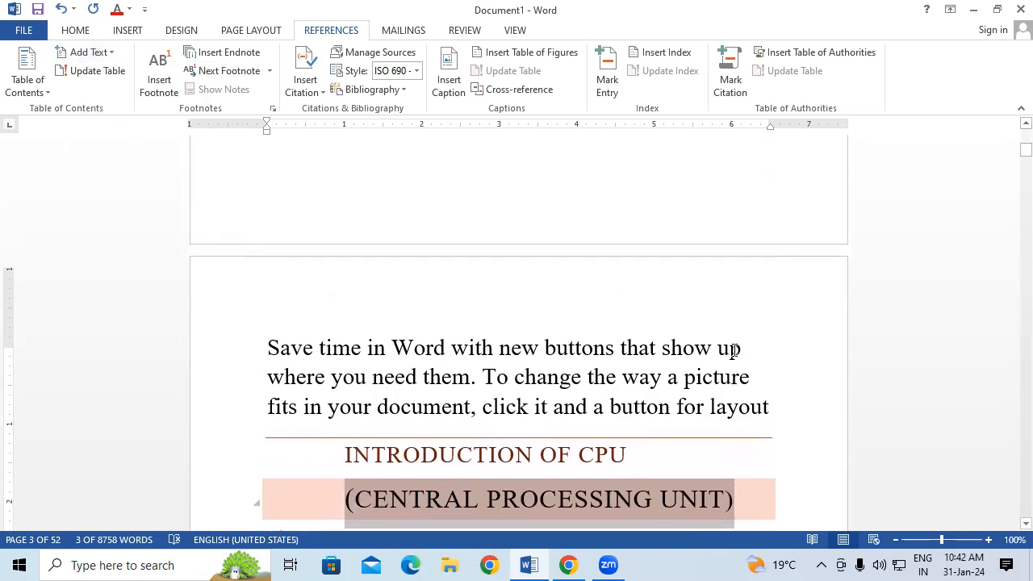
scroll(733, 349, up, 7)
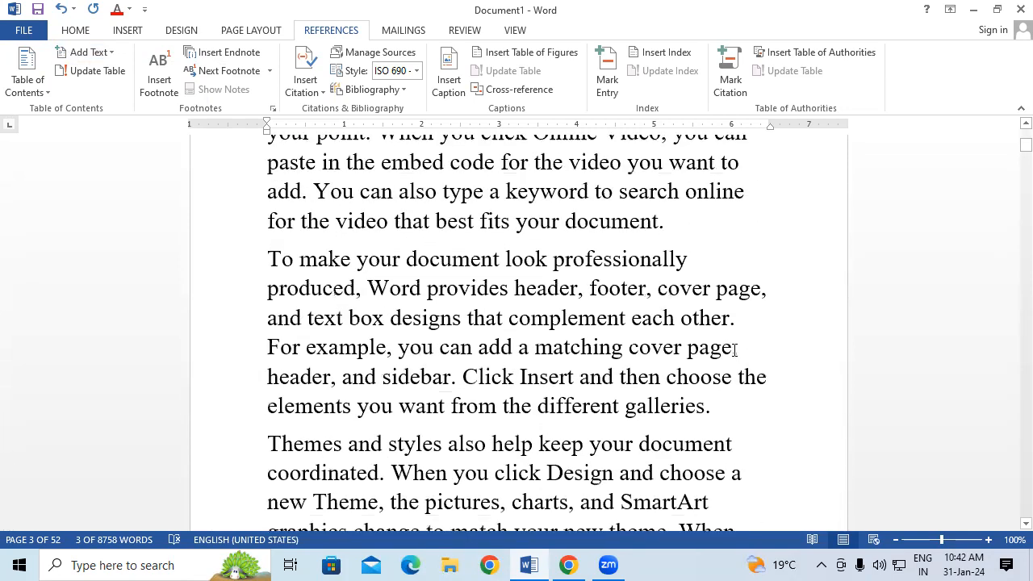
scroll(734, 349, up, 8)
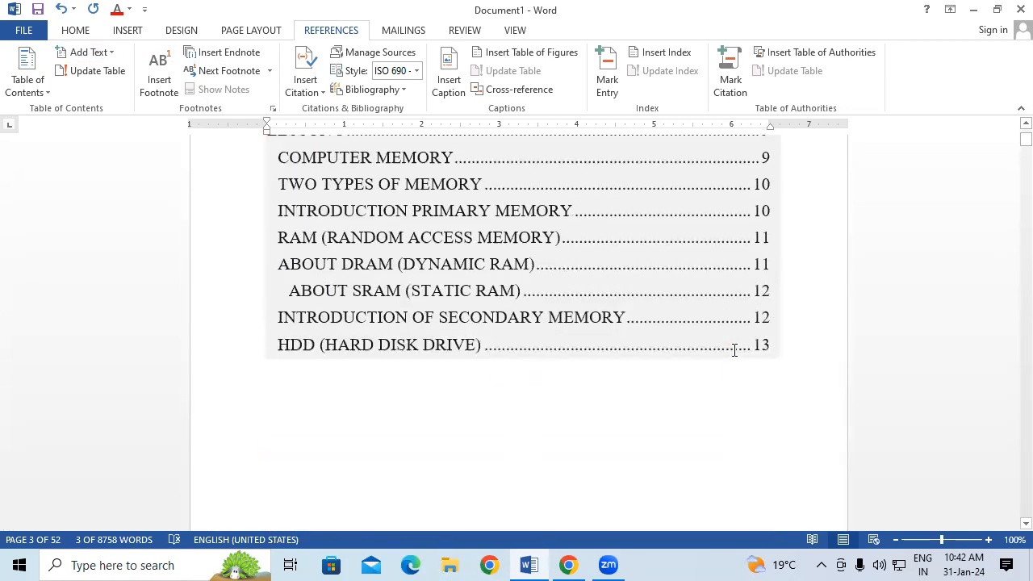
scroll(735, 349, up, 5)
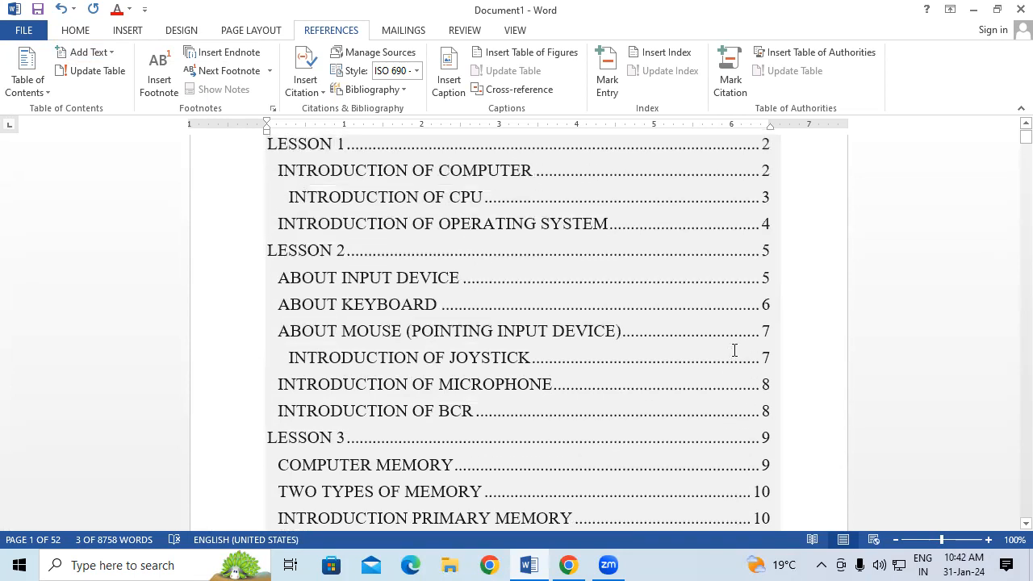
scroll(734, 349, up, 3)
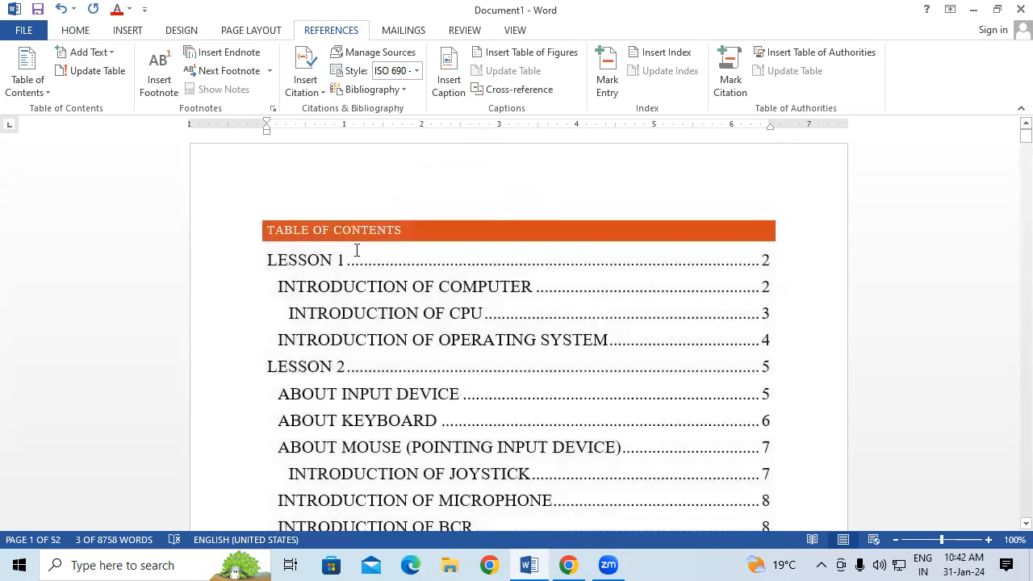
click(338, 260)
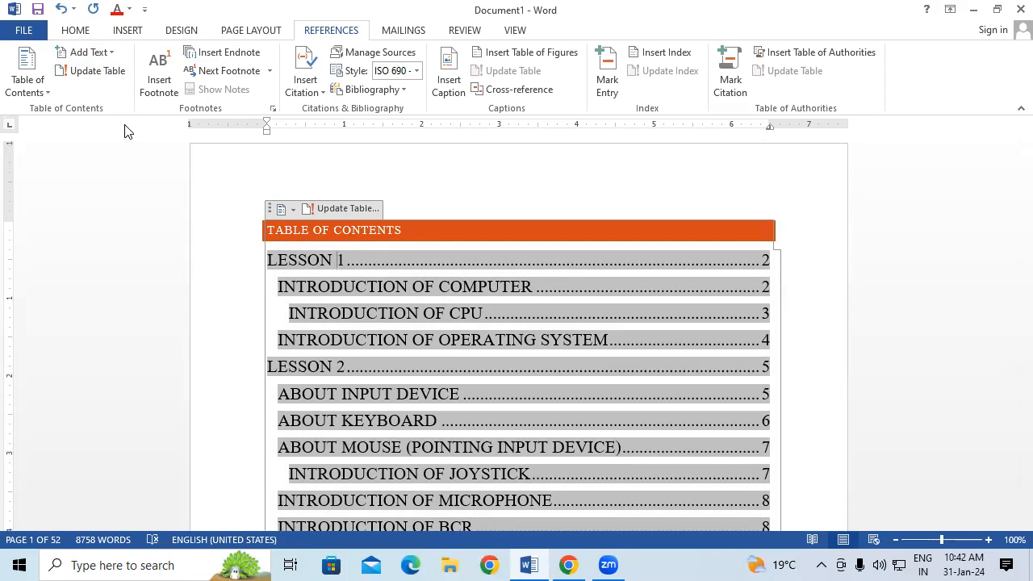
click(363, 213)
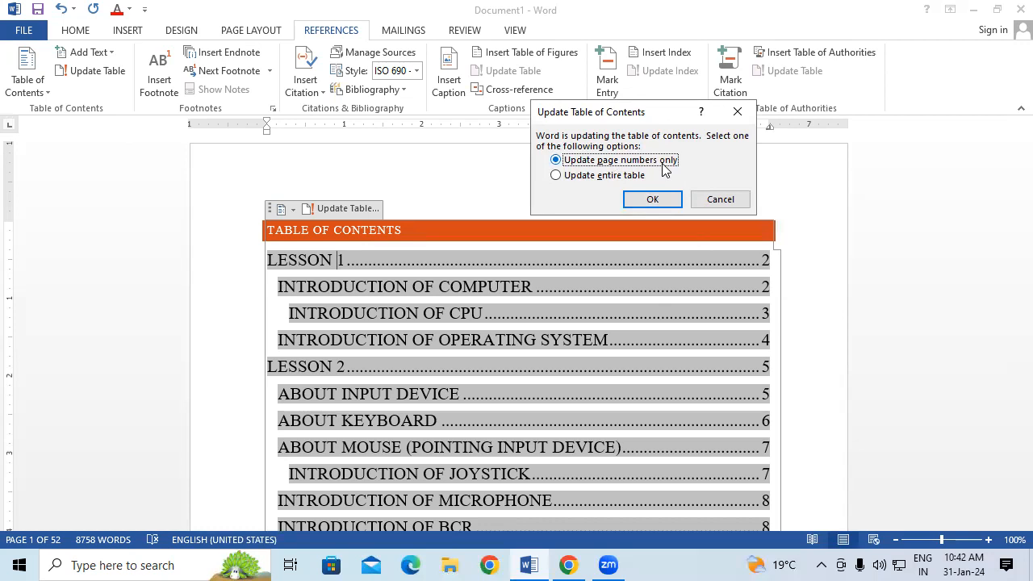
click(612, 179)
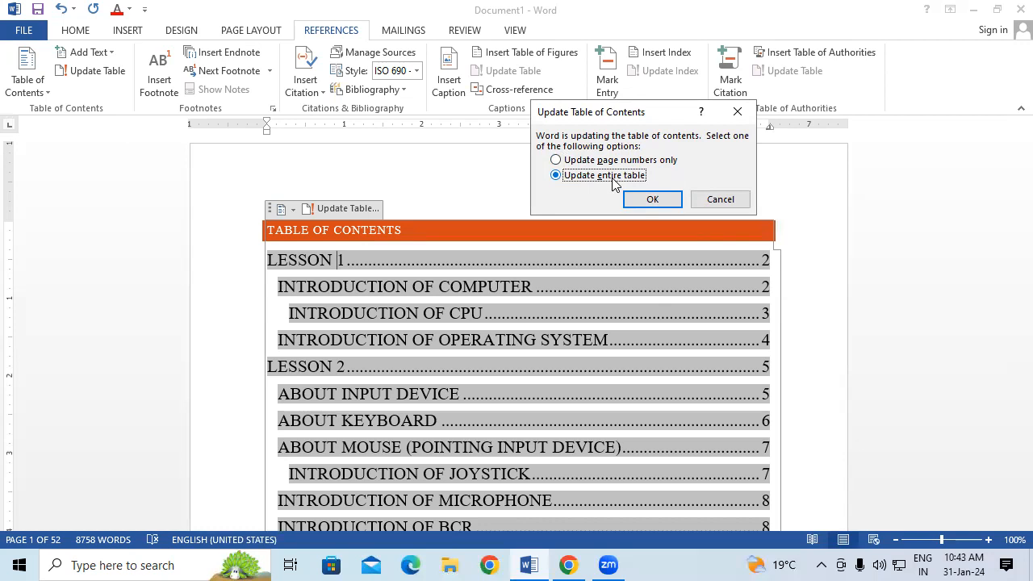
click(654, 199)
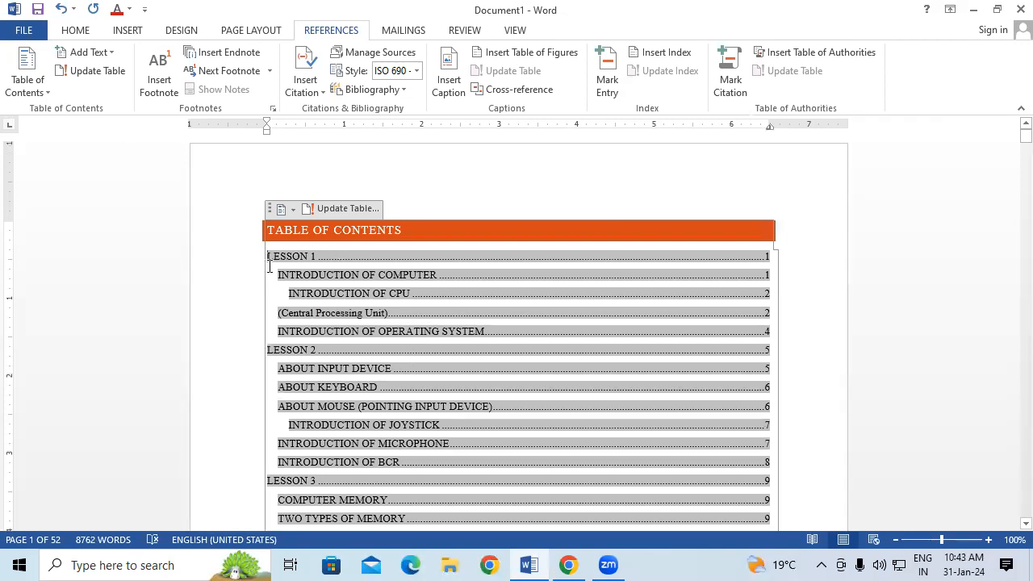
Step: Enlarge the text of all table of contents entries below the title to 14 pt
drag(268, 258, 664, 234)
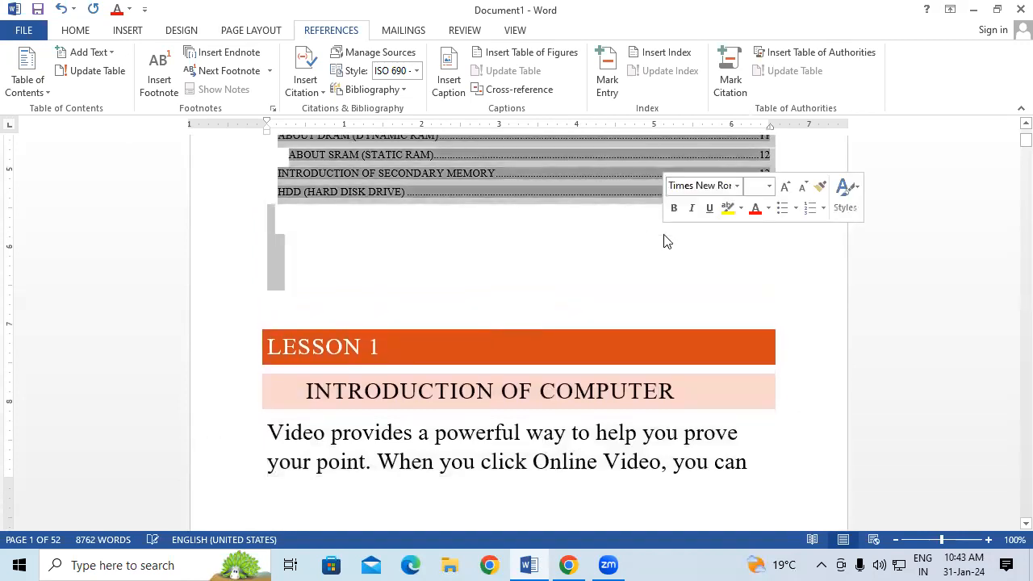
scroll(666, 241, up, 5)
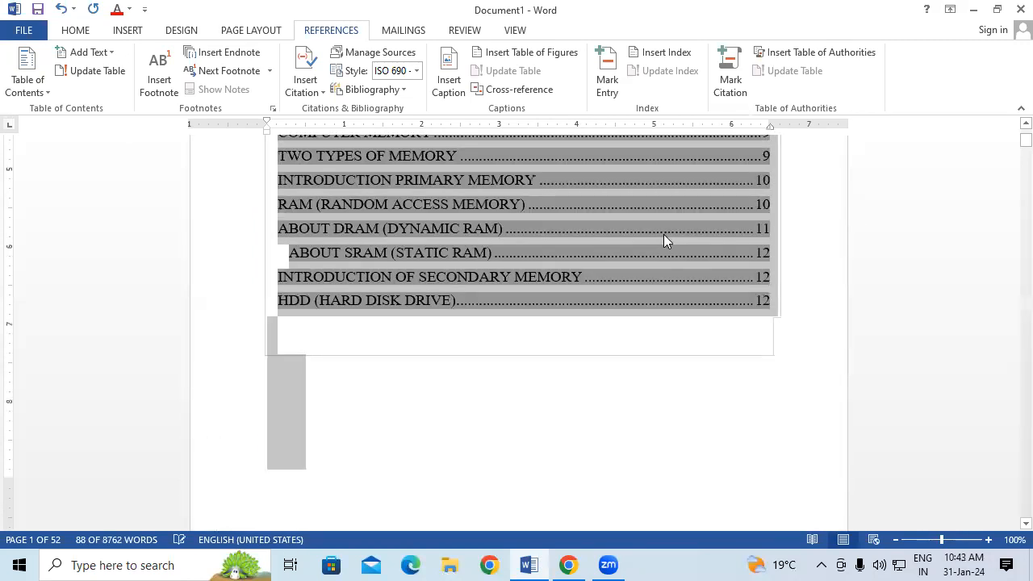
scroll(663, 234, up, 5)
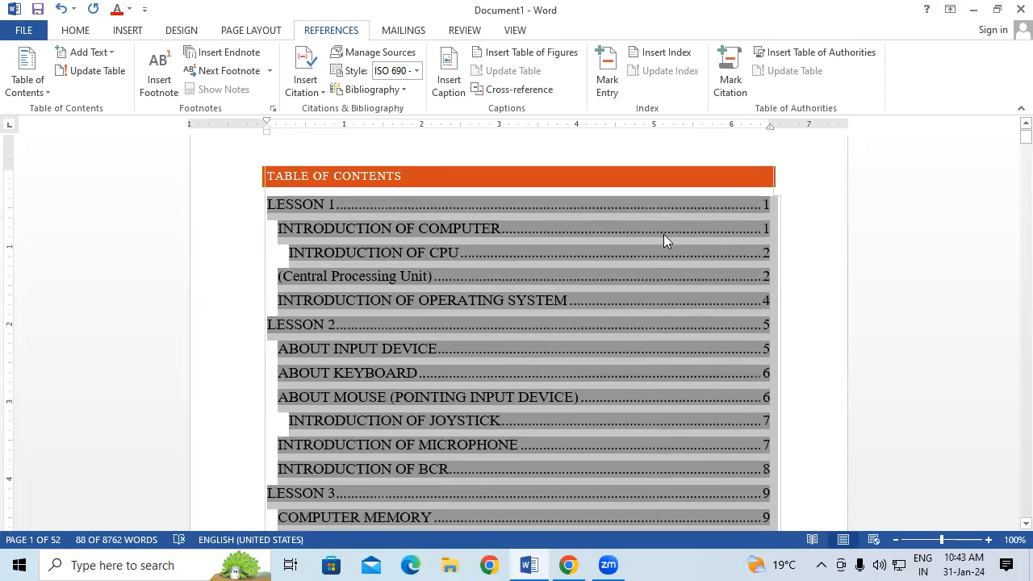
click(295, 244)
scroll(282, 258, up, 1)
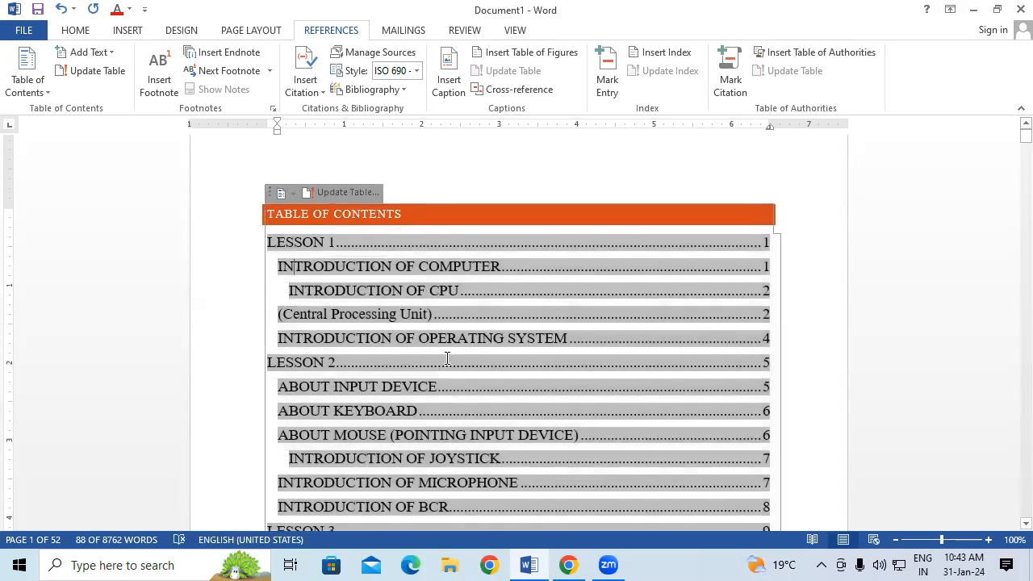
click(236, 255)
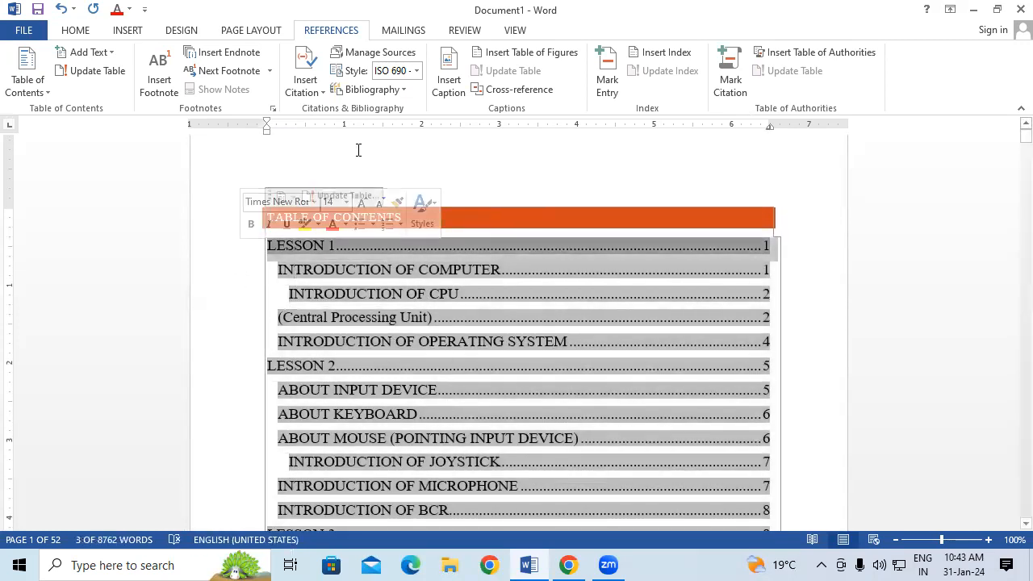
click(323, 162)
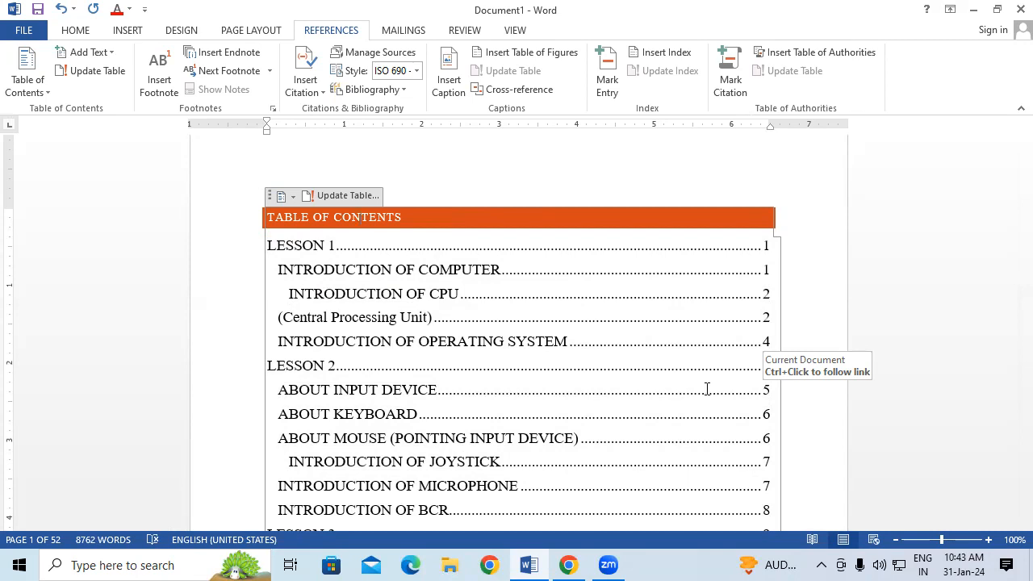
Step: Add a "MEMORY CARD" line on page 50, two lines below the paragraph ending in "the different galleries."
scroll(707, 389, down, 1)
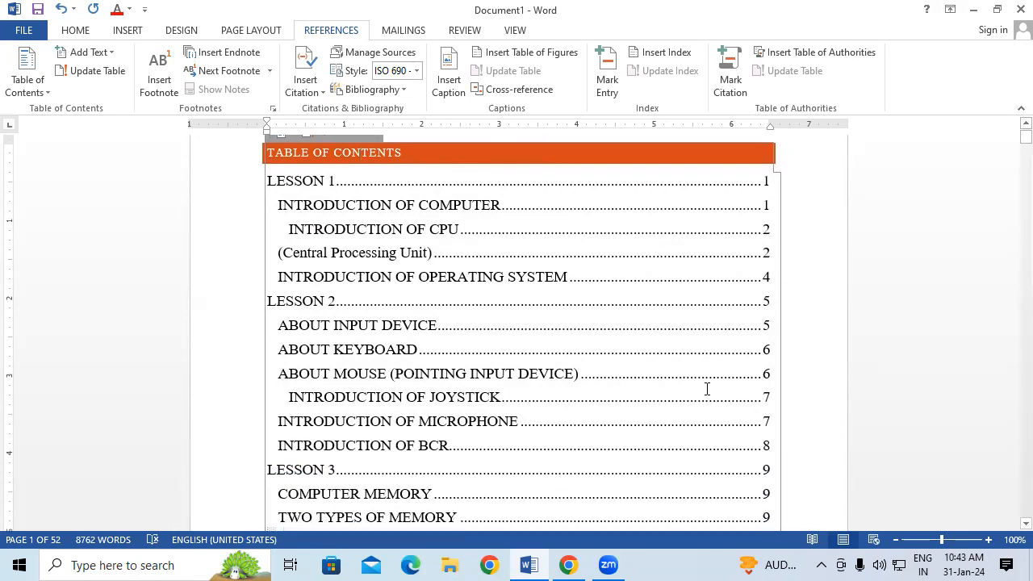
drag(1009, 150, 1009, 494)
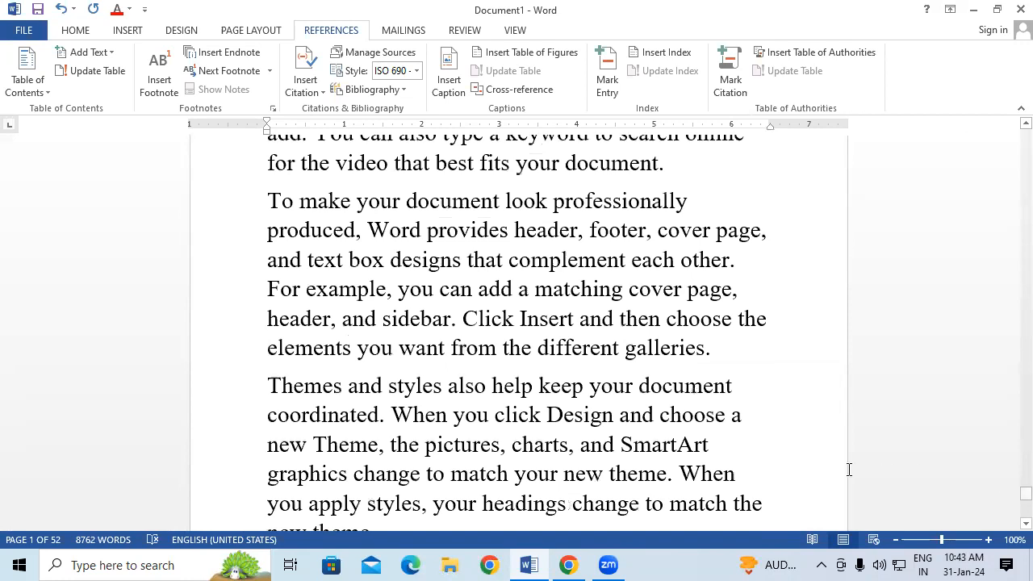
click(717, 345)
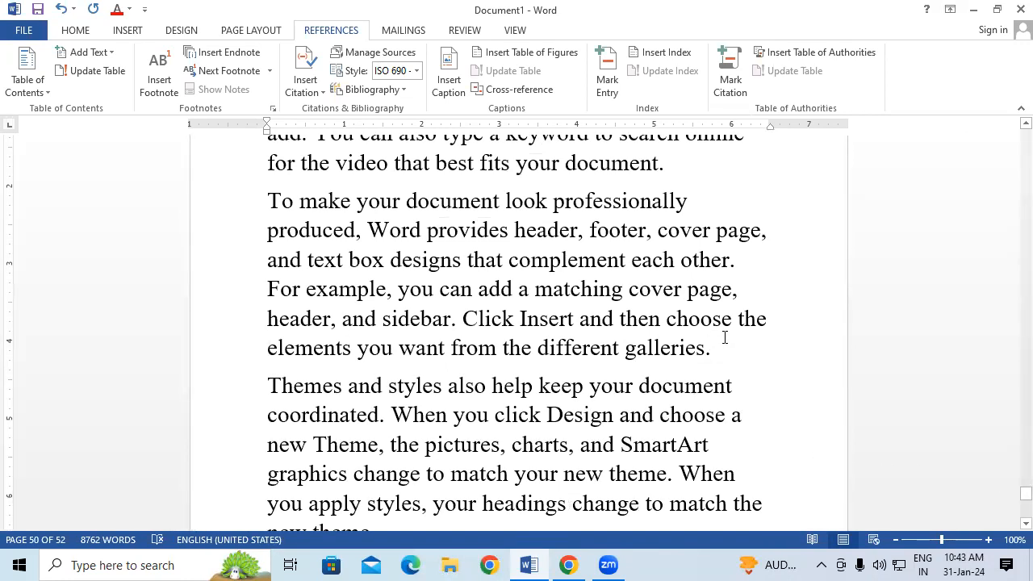
key(Return)
key(Return)
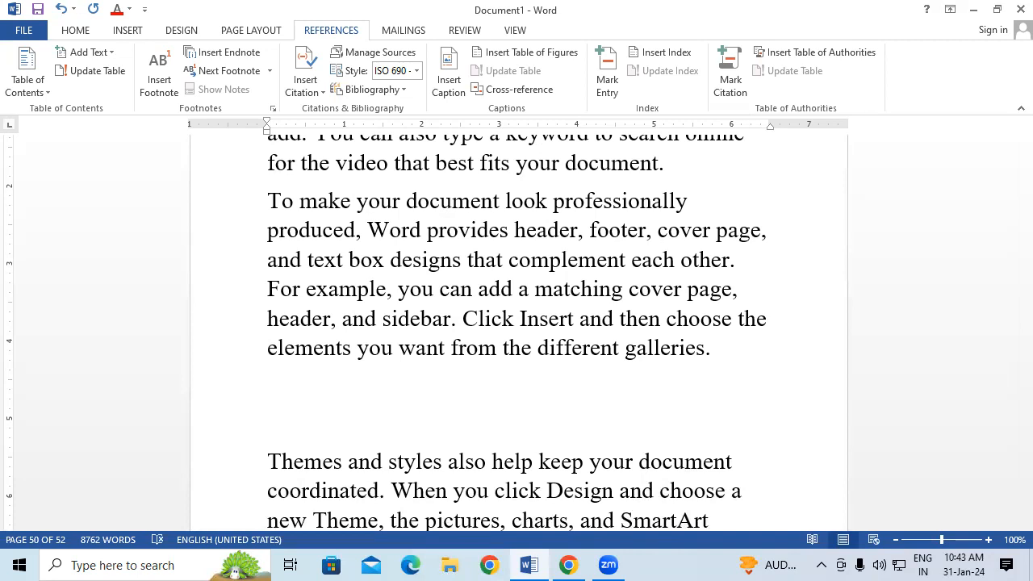
text(MEMORY CARD)
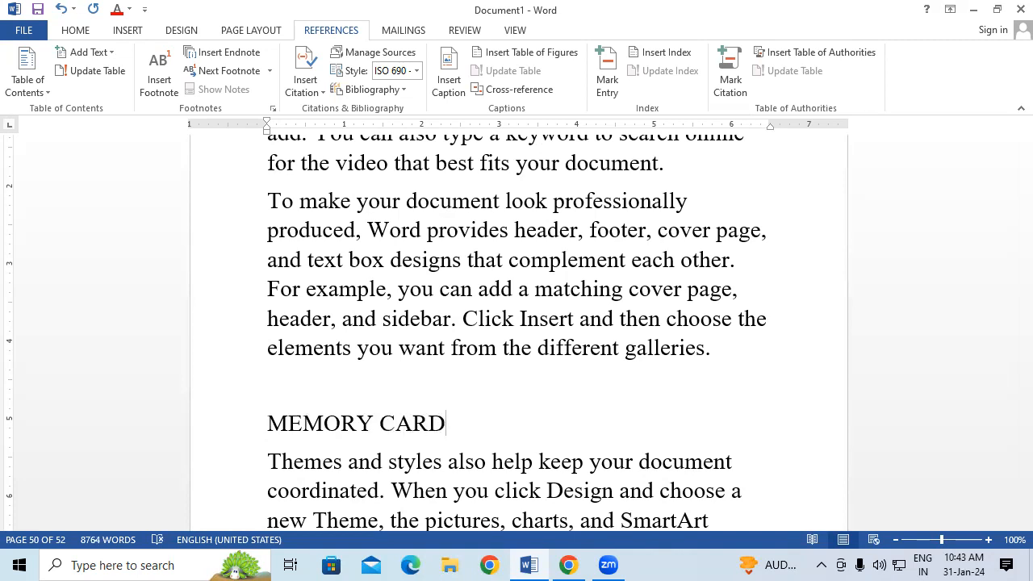
Step: Mark the "MEMORY CARD" line as Level 2 text for the table of contents
key(shift+Left)
key(shift+Left)
key(shift+Left)
key(shift+Left)
key(shift+Left)
key(shift+Left)
key(shift+Left)
key(shift+Left)
key(shift+Left)
key(shift+Left)
key(shift+Left)
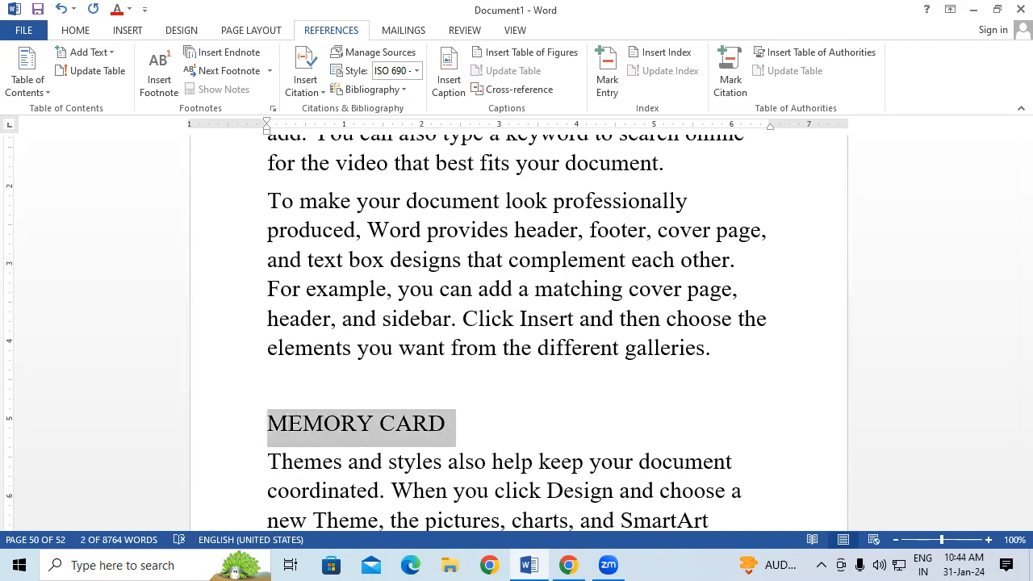
click(89, 52)
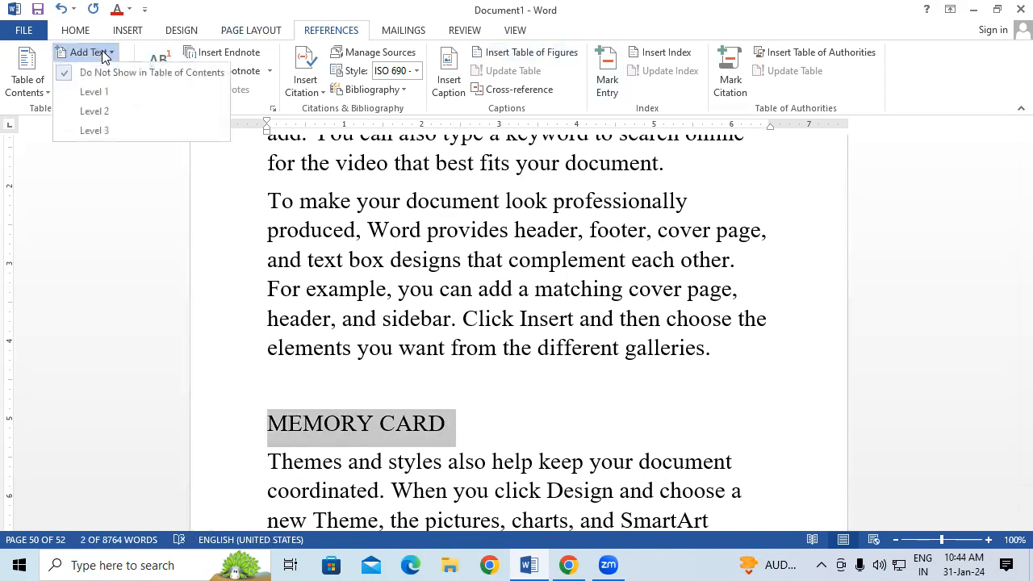
click(123, 111)
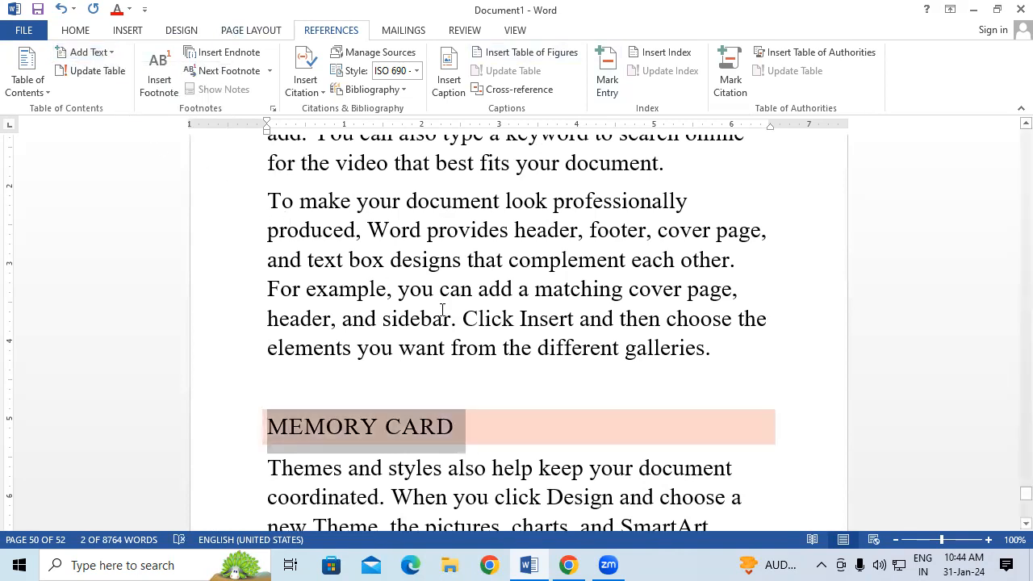
Step: Update the entire table of contents on page 1 to include the "MEMORY CARD" heading
key(ctrl+Home)
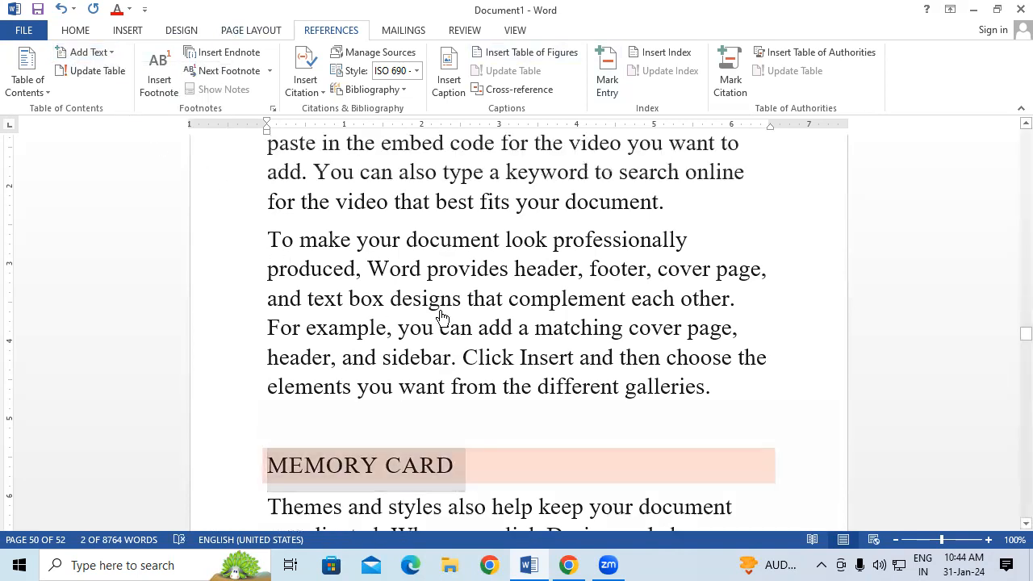
scroll(442, 309, down, 4)
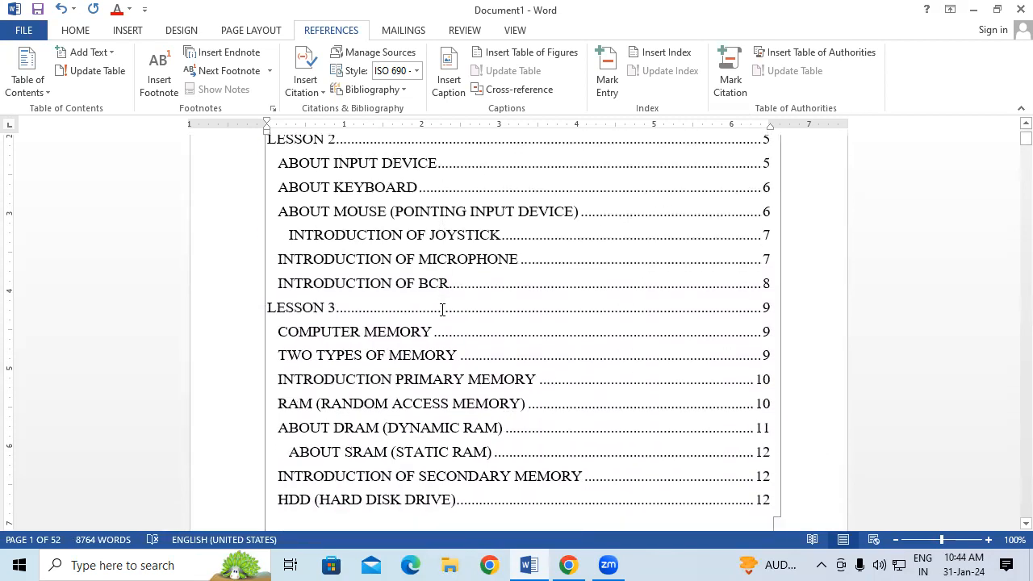
scroll(442, 309, up, 5)
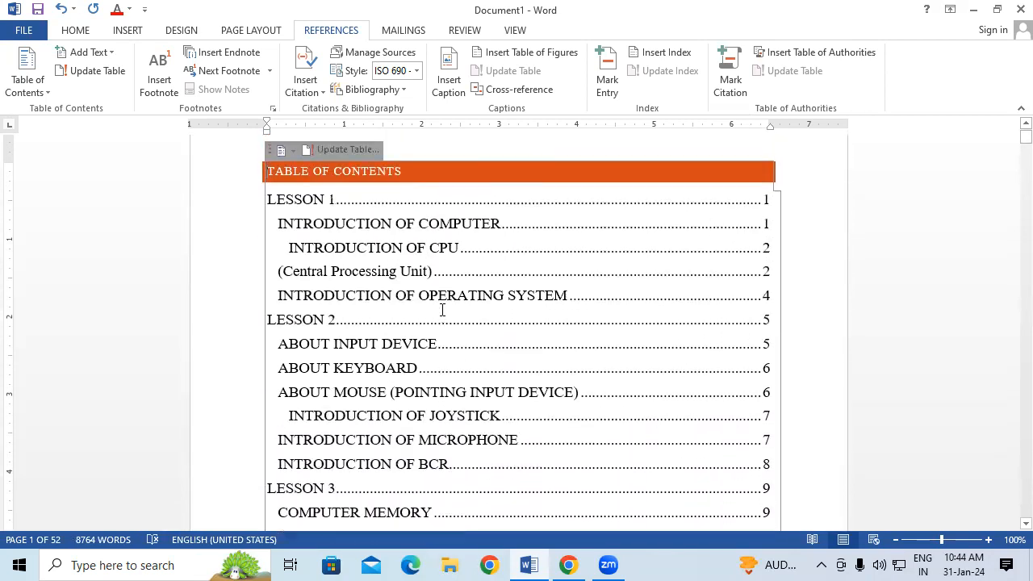
click(97, 72)
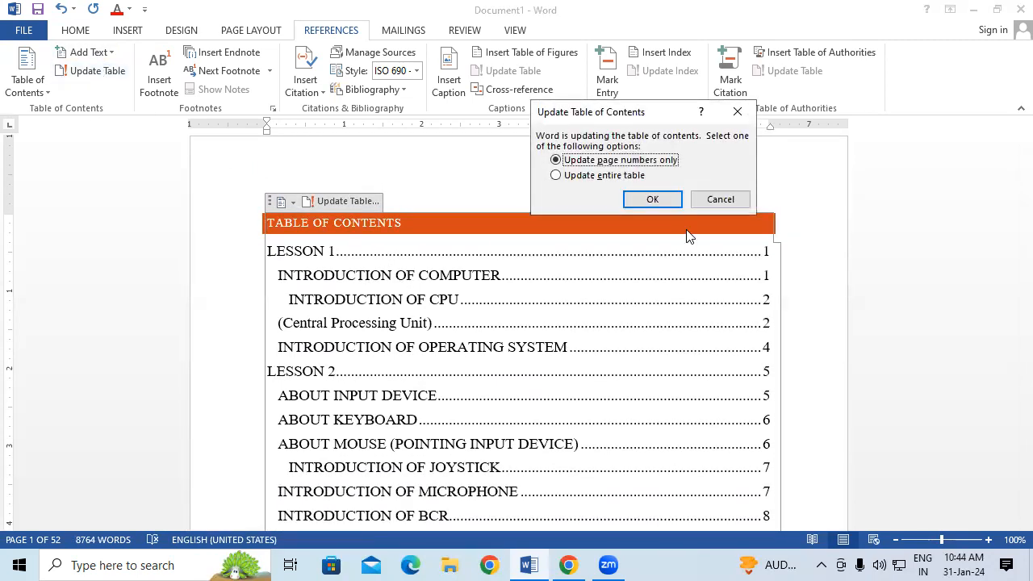
click(597, 176)
click(652, 198)
Step: Follow the "MEMORY CARD" link in the table of contents to its heading
scroll(534, 415, down, 4)
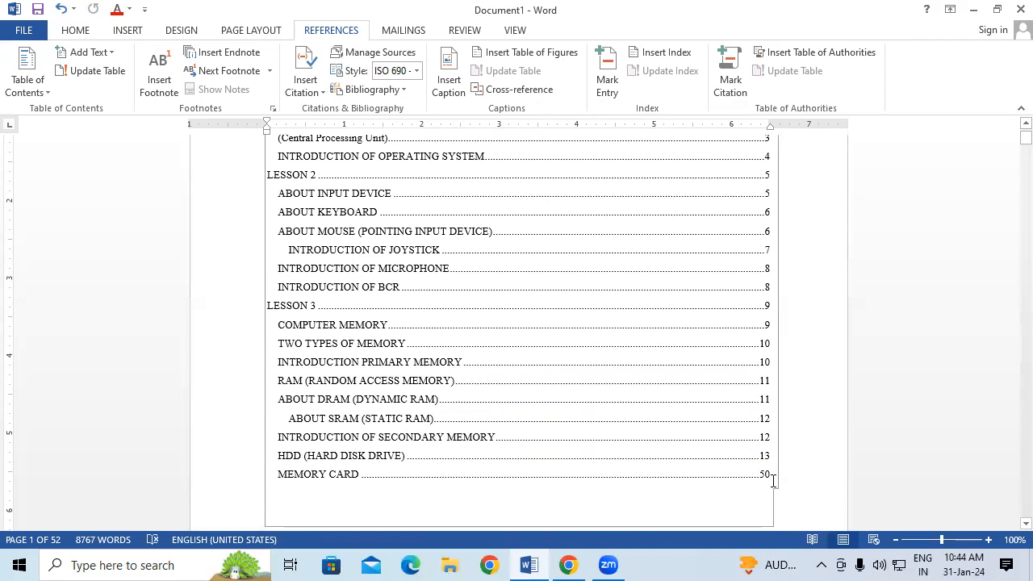
ctrl+click(343, 476)
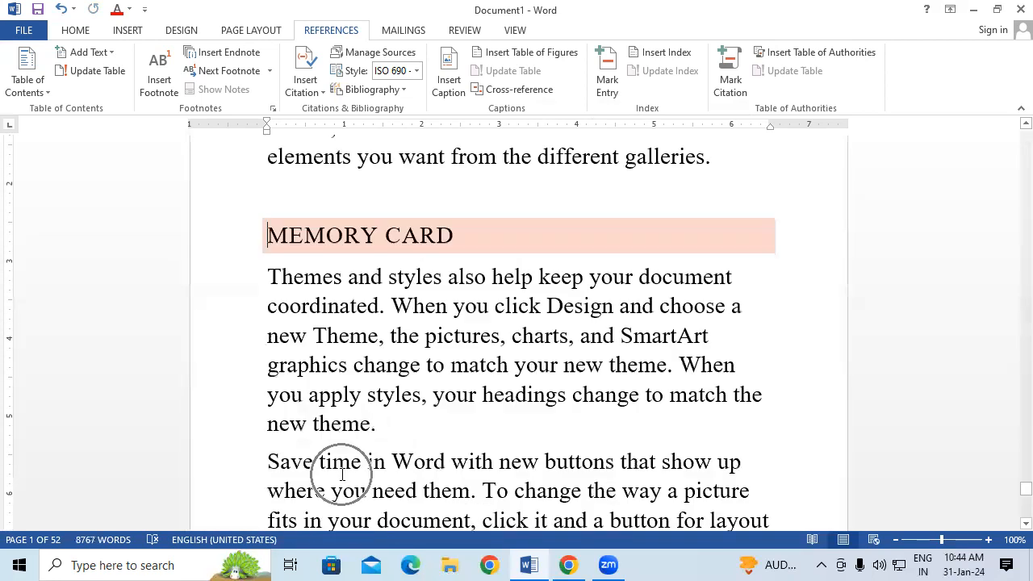